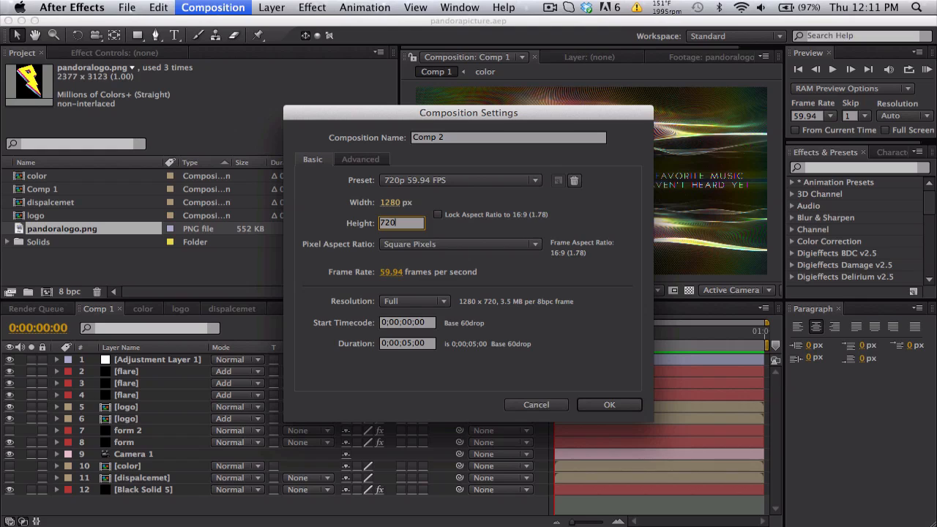
# Set the new composition's duration to 0;00;01;00 and create it.
pyautogui.click(409, 345)
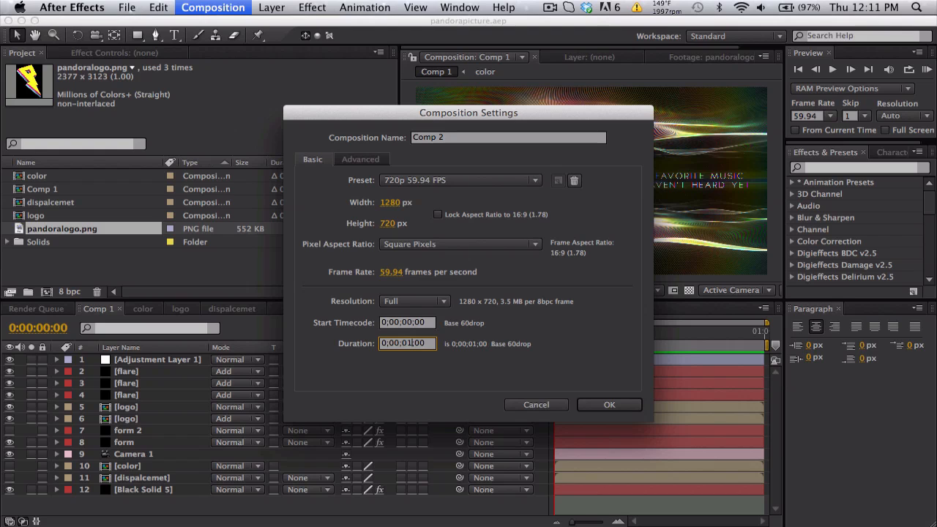
pyautogui.click(605, 406)
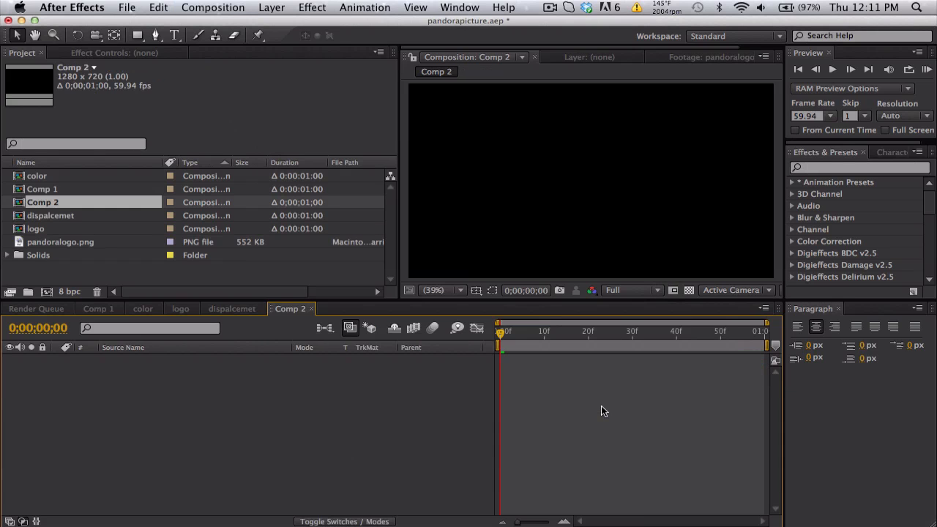
# Add a comp-sized black solid layer named BG Stars to the composition.
pyautogui.click(285, 7)
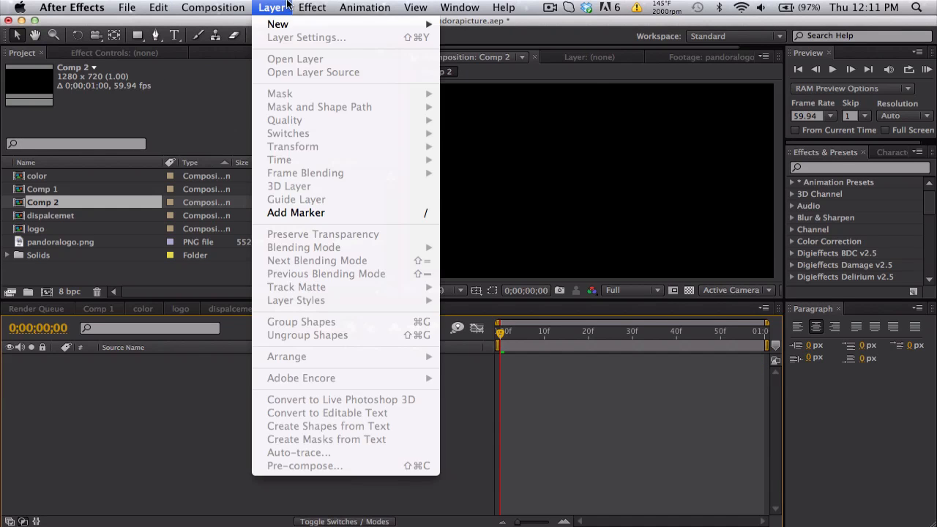
pyautogui.moveTo(287, 25)
pyautogui.click(502, 43)
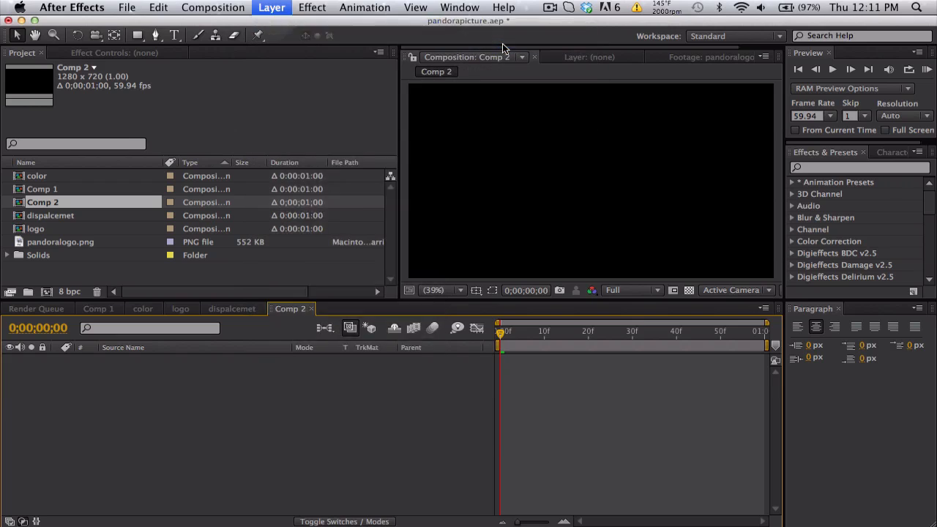
pyautogui.write('BG')
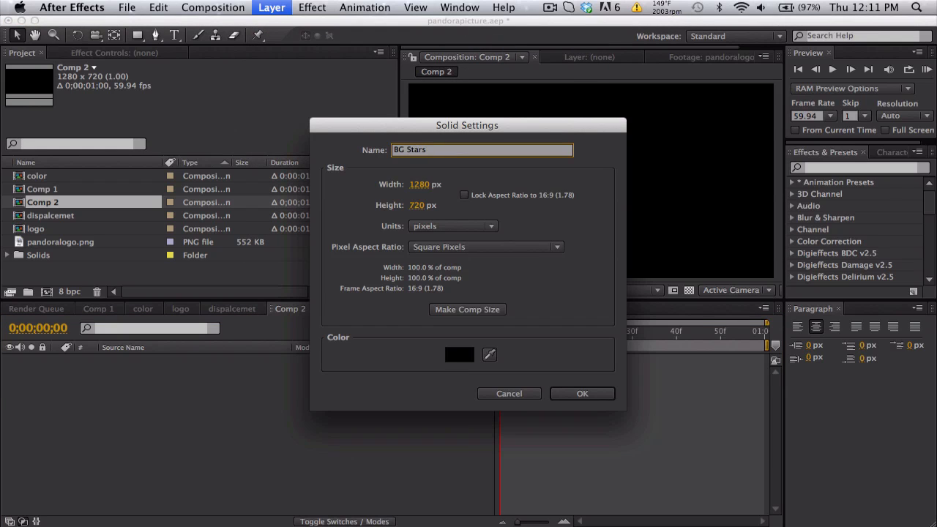
pyautogui.write(' Stars')
pyautogui.press('Return')
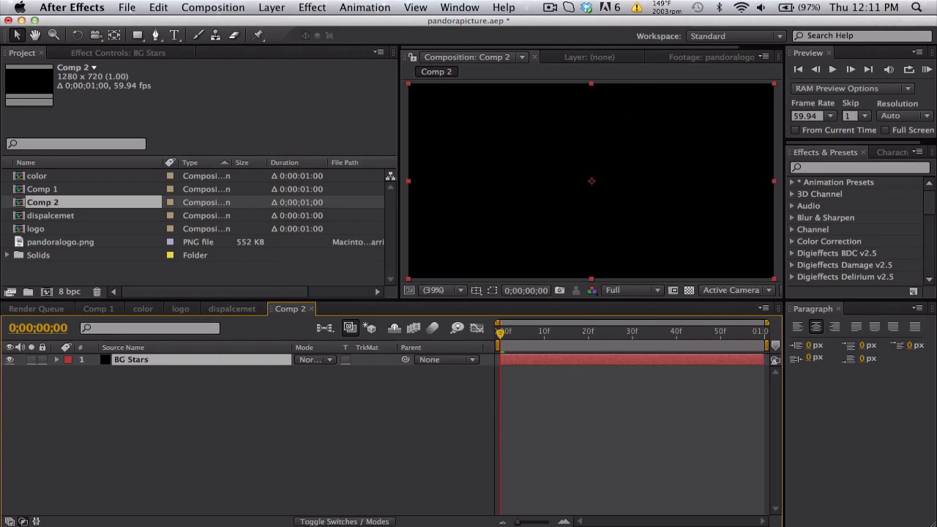
# Find the Fractal Noise effect and apply it to the BG Stars layer.
pyautogui.click(854, 167)
pyautogui.write('frac')
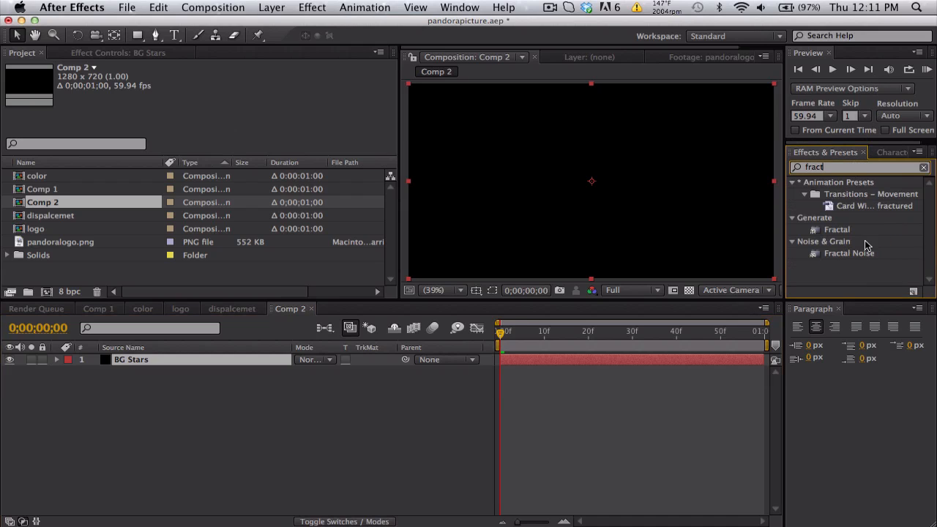
pyautogui.write('t')
pyautogui.moveTo(863, 253); pyautogui.dragTo(696, 357)
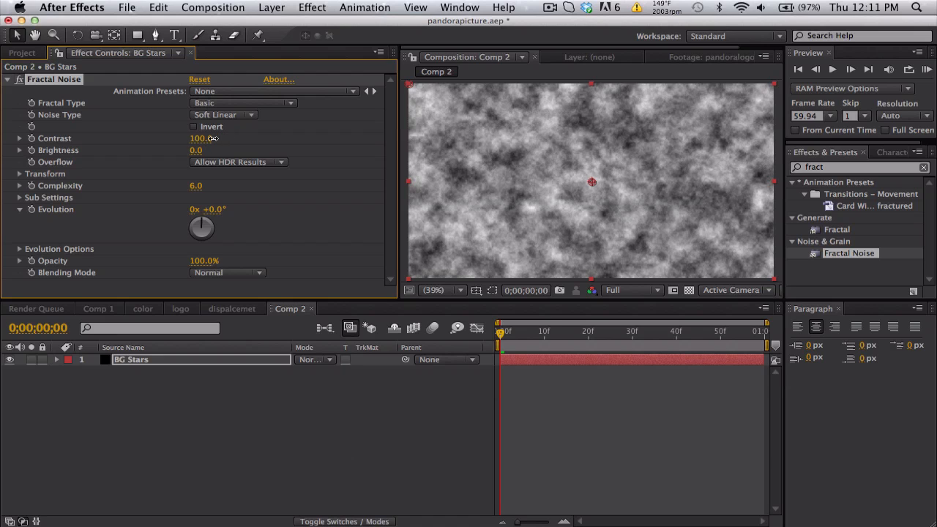
# Raise the Fractal Noise contrast to 429 and reduce its transform scale to 3.
pyautogui.moveTo(210, 139); pyautogui.dragTo(440, 141)
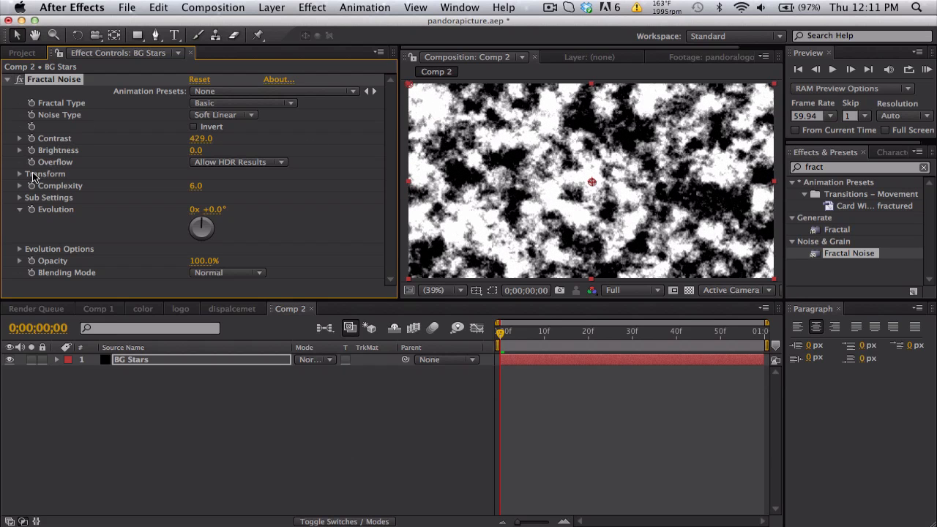
pyautogui.click(20, 174)
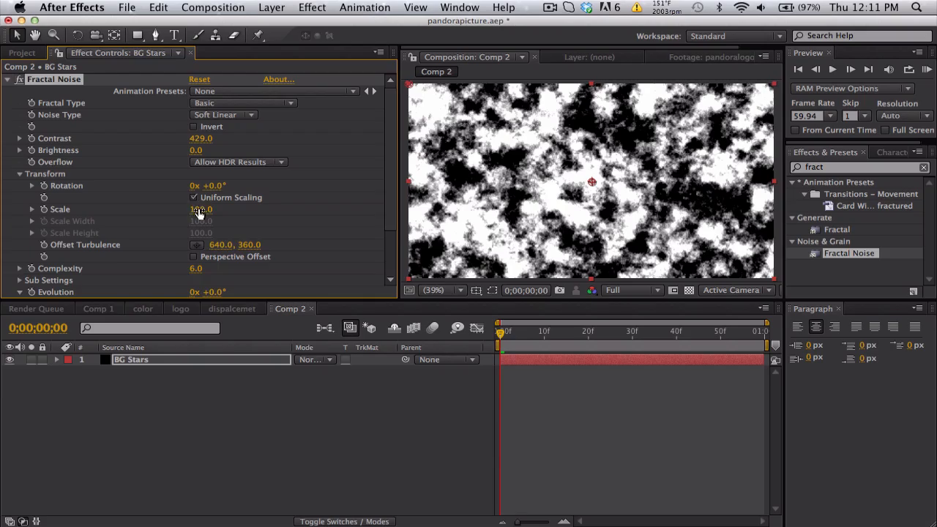
pyautogui.moveTo(199, 212); pyautogui.dragTo(127, 210)
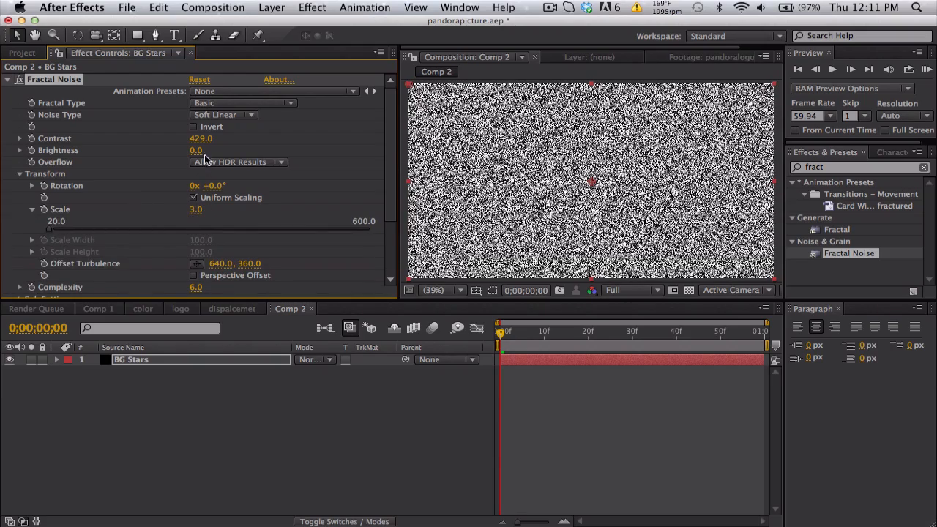
# Lower the Fractal Noise brightness to -187 so only sparse stars remain, checking the composition at enlarged size.
pyautogui.moveTo(196, 151); pyautogui.dragTo(90, 151)
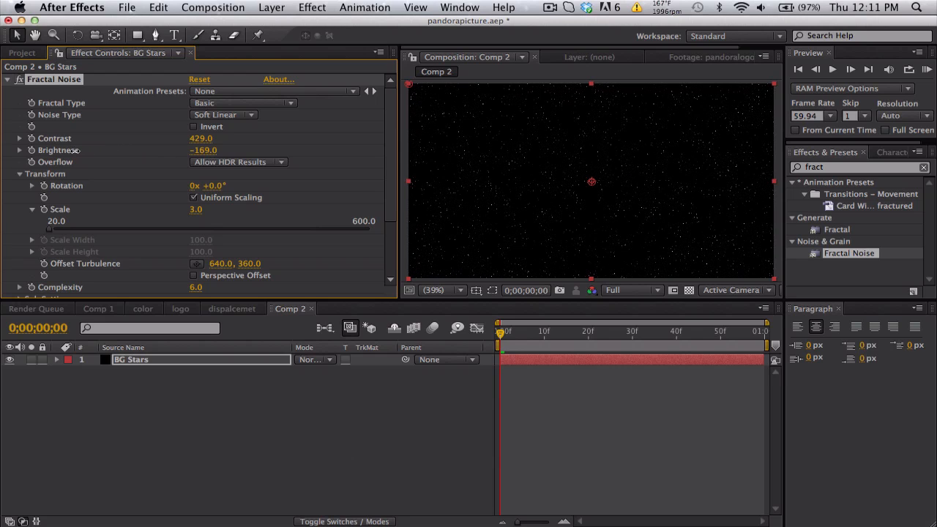
pyautogui.press('`')
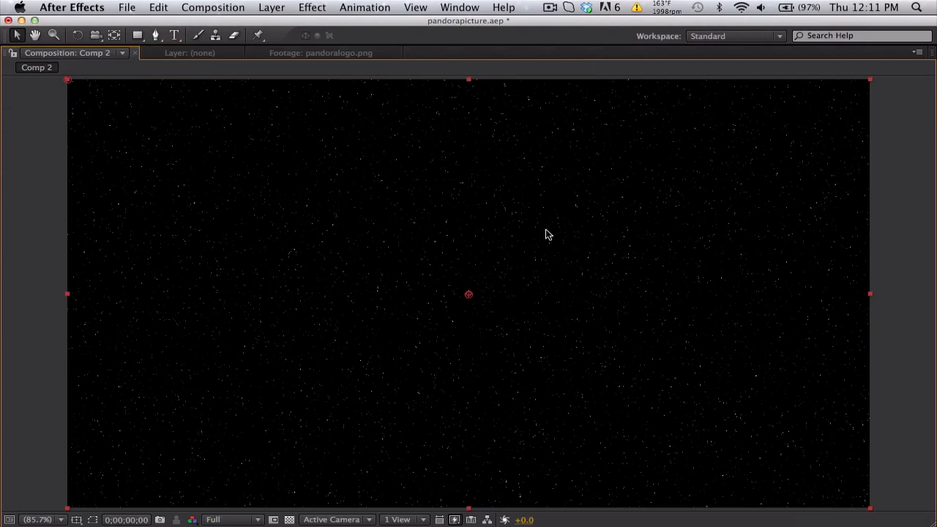
pyautogui.press('`')
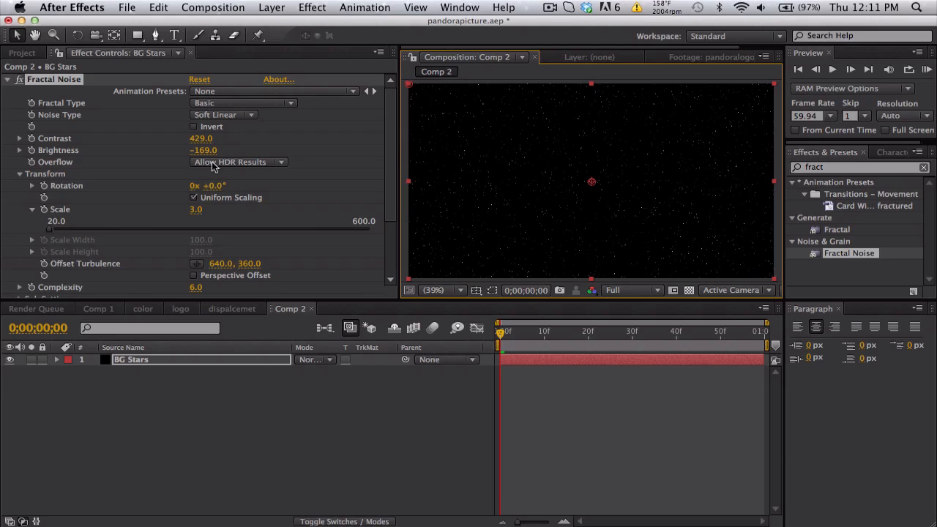
pyautogui.moveTo(203, 156); pyautogui.dragTo(191, 153)
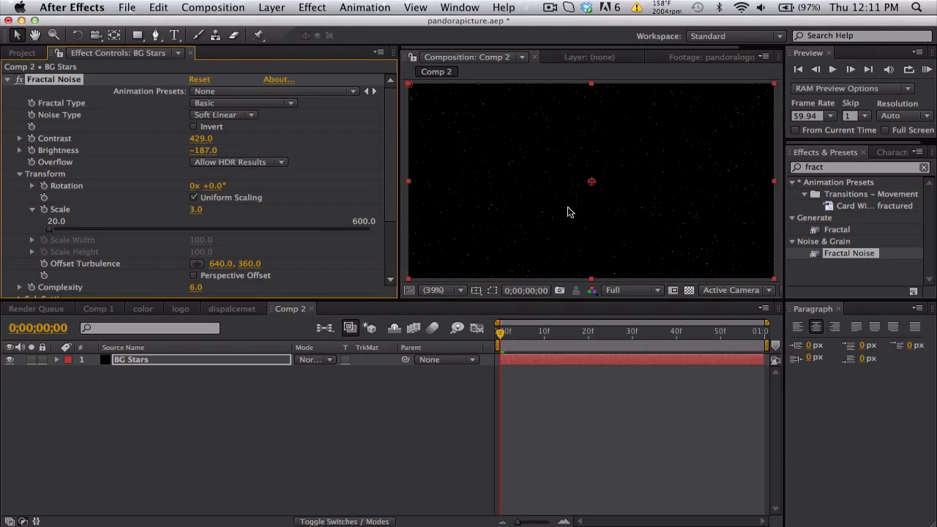
pyautogui.press('`')
pyautogui.press('`')
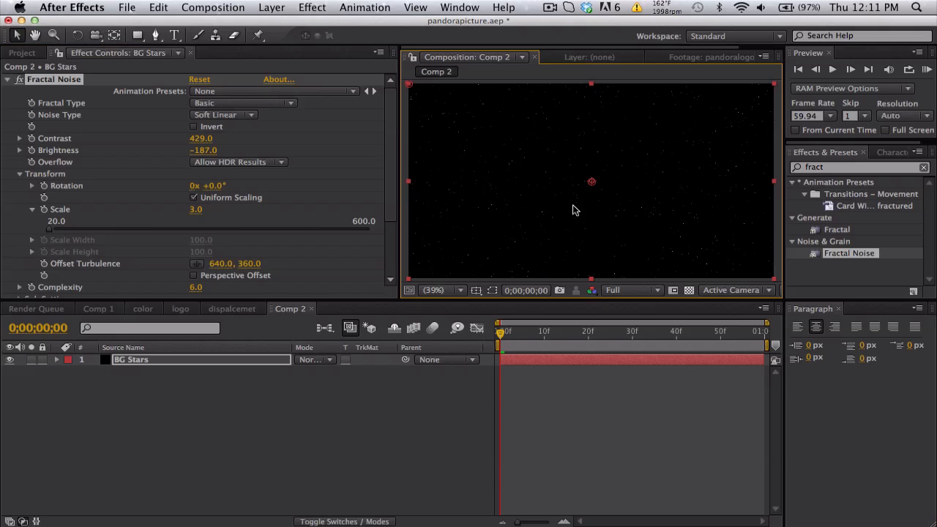
# Add a second comp-sized black solid layer named Form.
pyautogui.click(272, 8)
pyautogui.moveTo(285, 24)
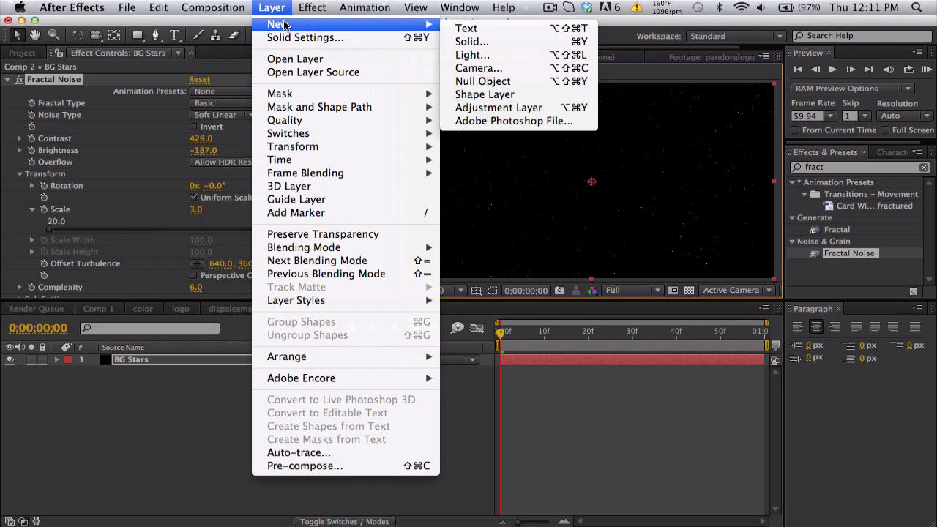
pyautogui.click(508, 42)
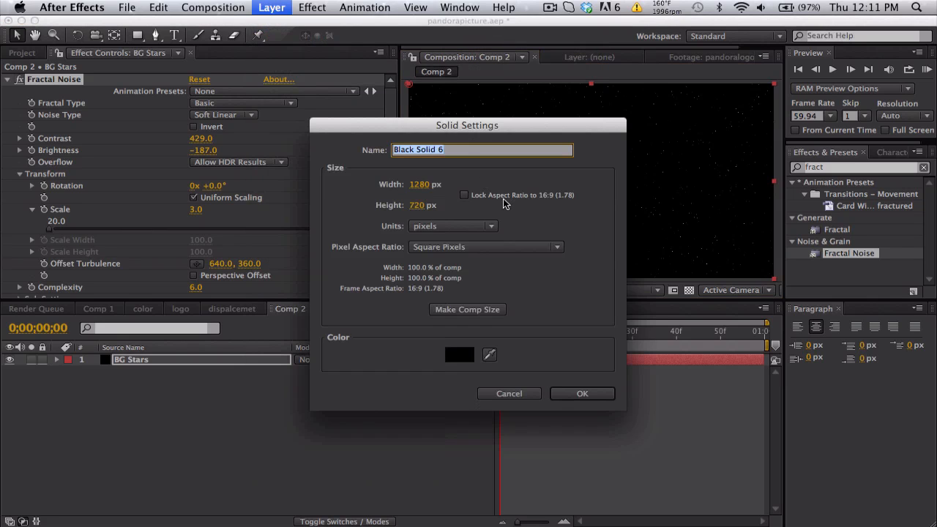
pyautogui.write('Form')
pyautogui.press('Return')
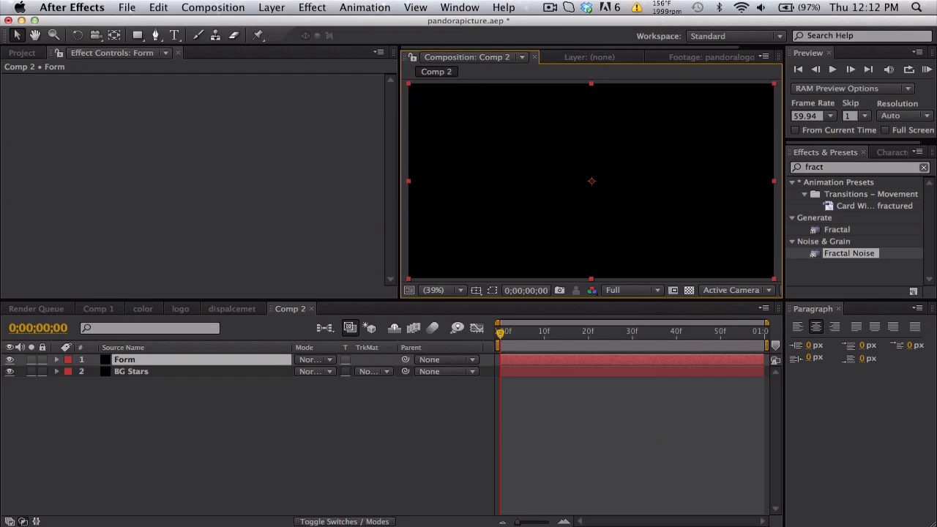
# Find the Trapcode Form effect and apply it to the Form layer.
pyautogui.click(842, 168)
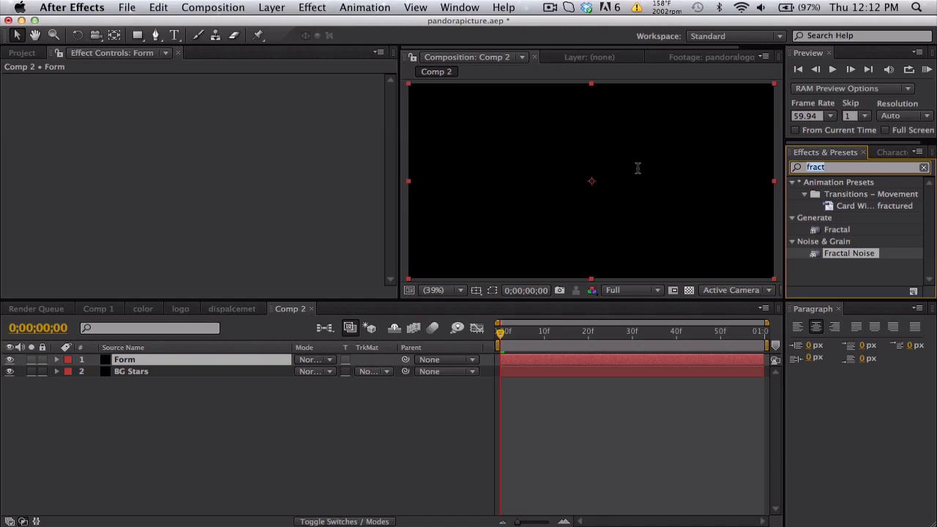
pyautogui.write('form')
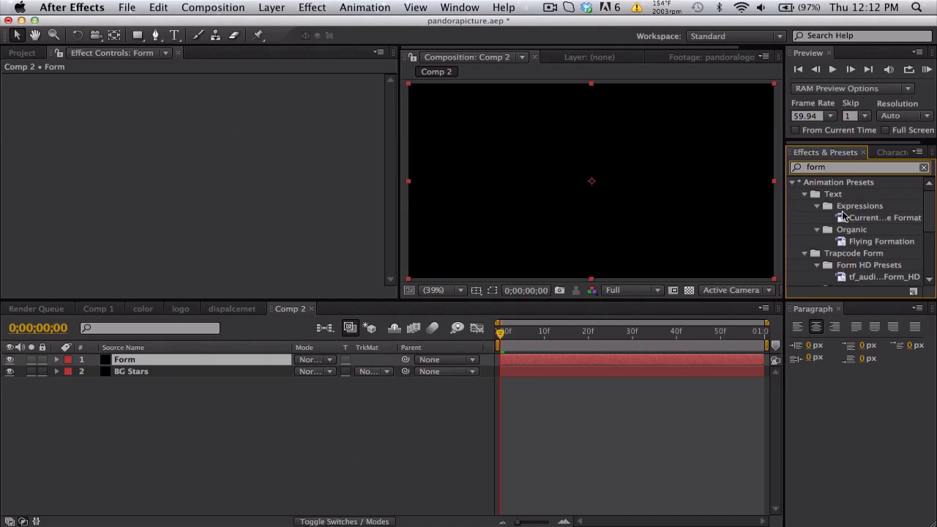
pyautogui.scroll(-3, 843, 215)
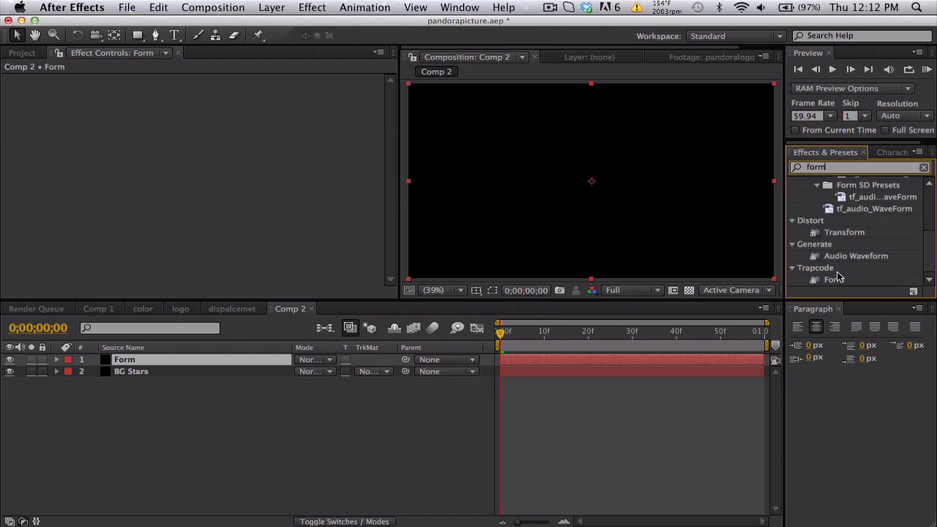
pyautogui.moveTo(834, 280); pyautogui.dragTo(574, 356)
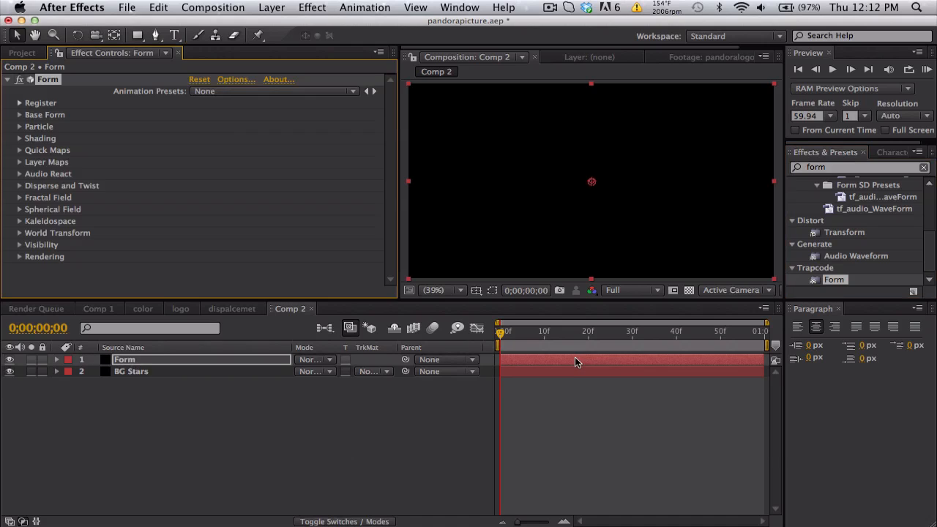
# Solo the Form layer and enlarge the composition viewer in height and width.
pyautogui.click(30, 359)
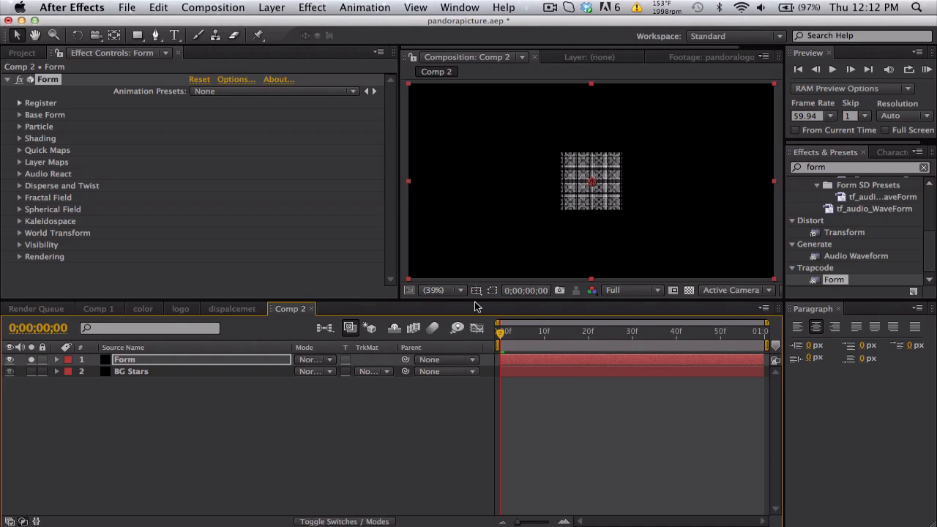
pyautogui.moveTo(474, 298); pyautogui.dragTo(469, 371)
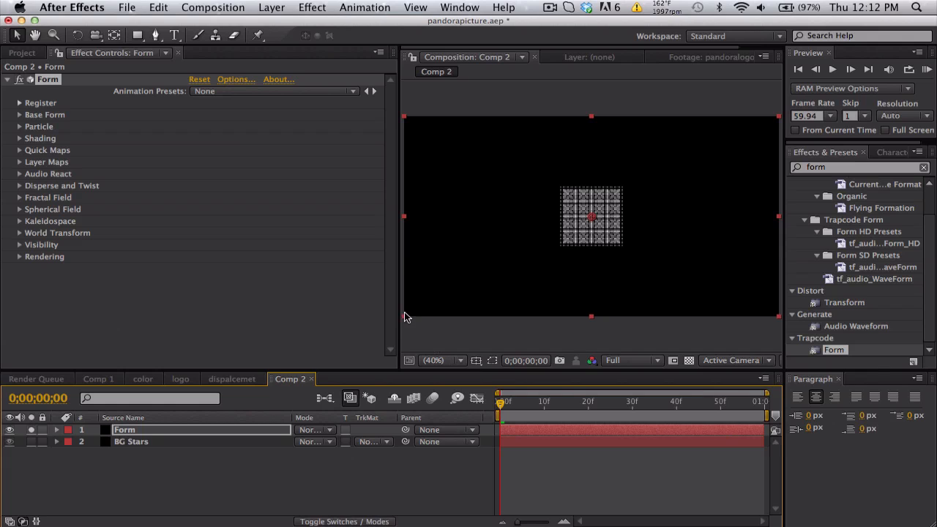
pyautogui.moveTo(401, 316); pyautogui.dragTo(267, 314)
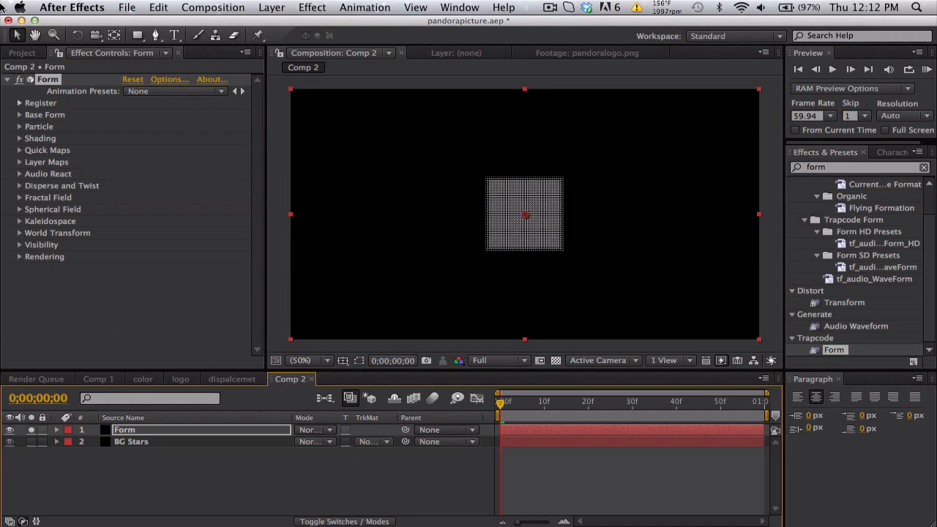
# Set Particles in Z to 2 in the Form effect's Base Form settings.
pyautogui.click(19, 115)
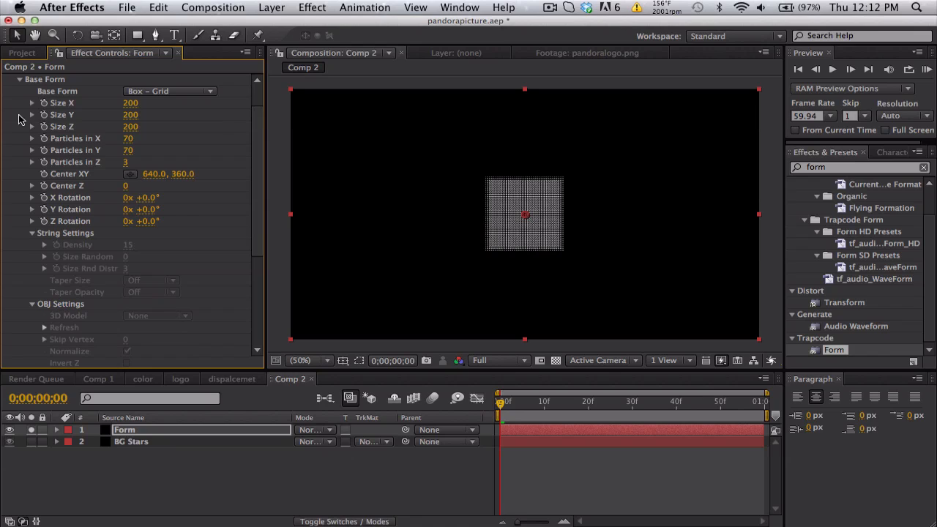
pyautogui.scroll(2, 72, 117)
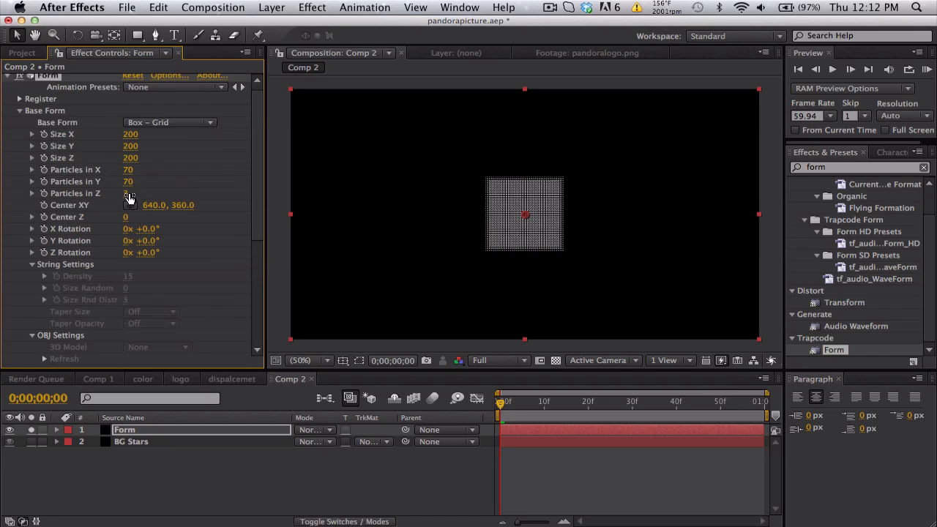
pyautogui.click(127, 193)
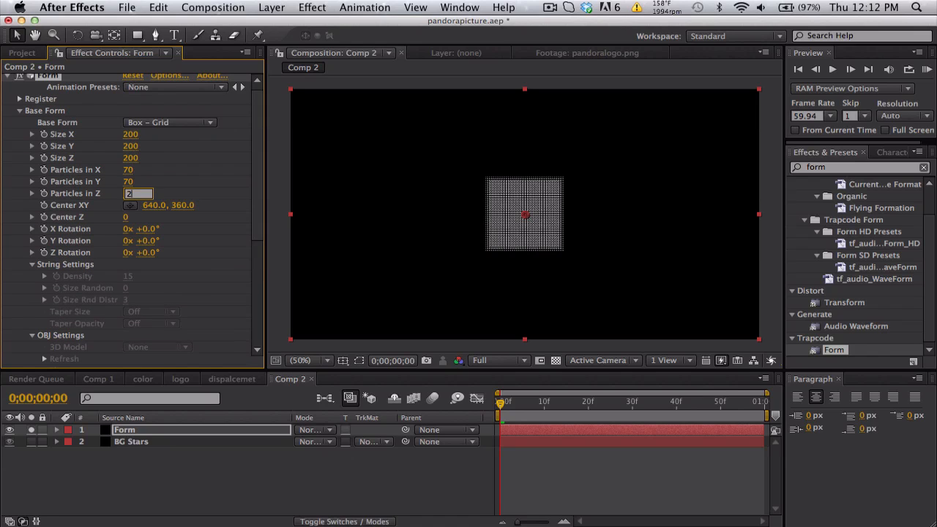
pyautogui.press('Return')
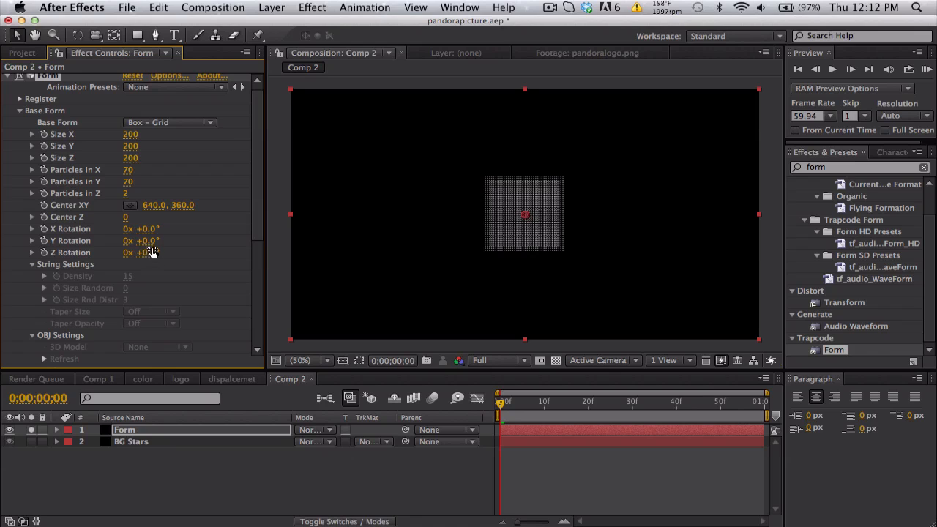
# Set the base form's X Rotation to 90° so the particle grids lie horizontally.
pyautogui.moveTo(154, 233); pyautogui.dragTo(94, 229)
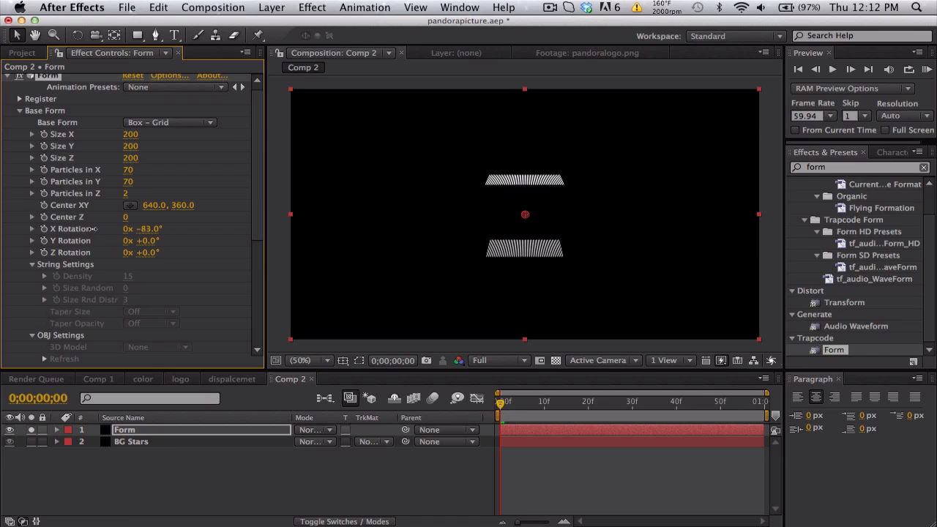
pyautogui.click(150, 229)
pyautogui.write('90')
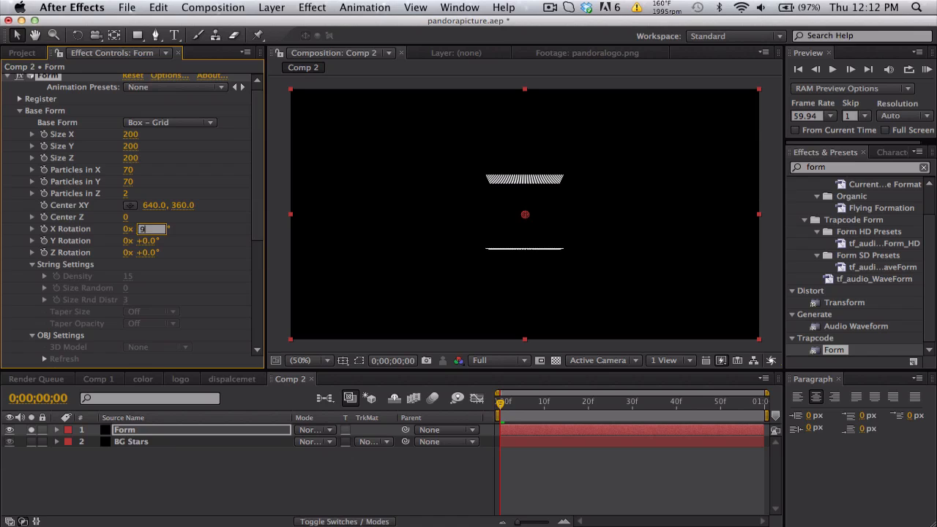
pyautogui.press('Return')
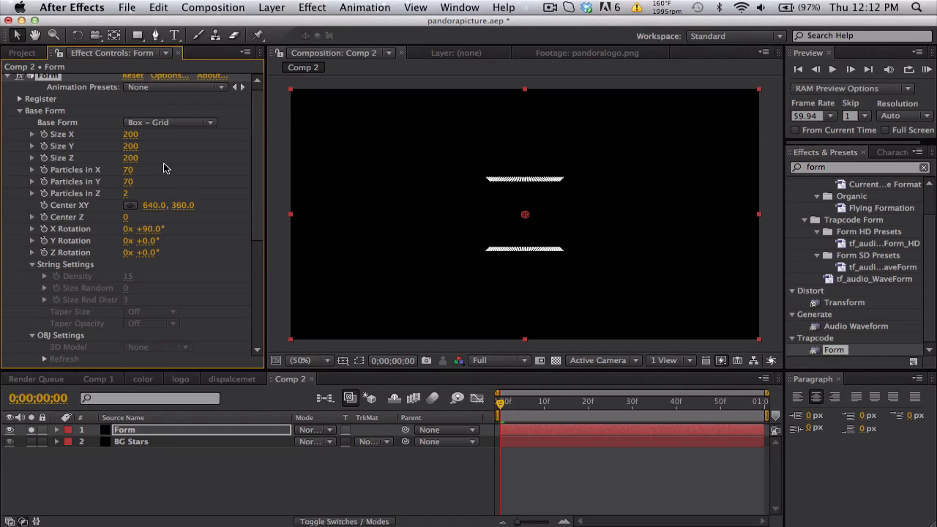
# Set both Size X and Size Y of the Form effect's base form to 2000.
pyautogui.moveTo(131, 135); pyautogui.dragTo(192, 135)
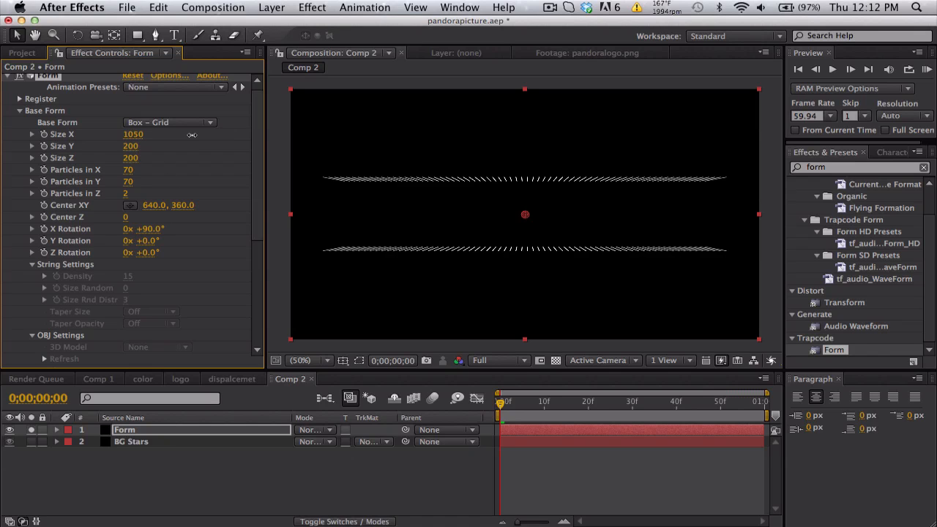
pyautogui.moveTo(134, 146); pyautogui.dragTo(156, 142)
pyautogui.click(133, 134)
pyautogui.write('2000')
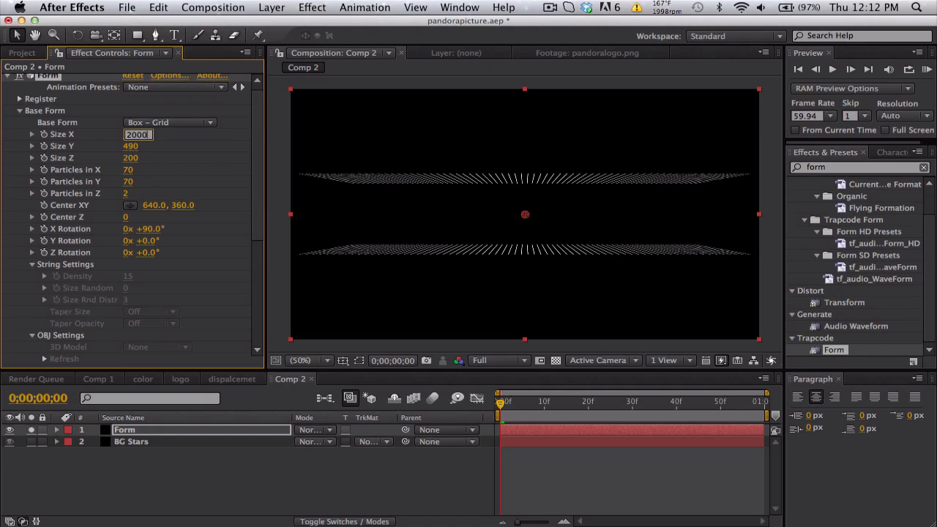
pyautogui.press('Return')
pyautogui.click(131, 148)
pyautogui.write('2')
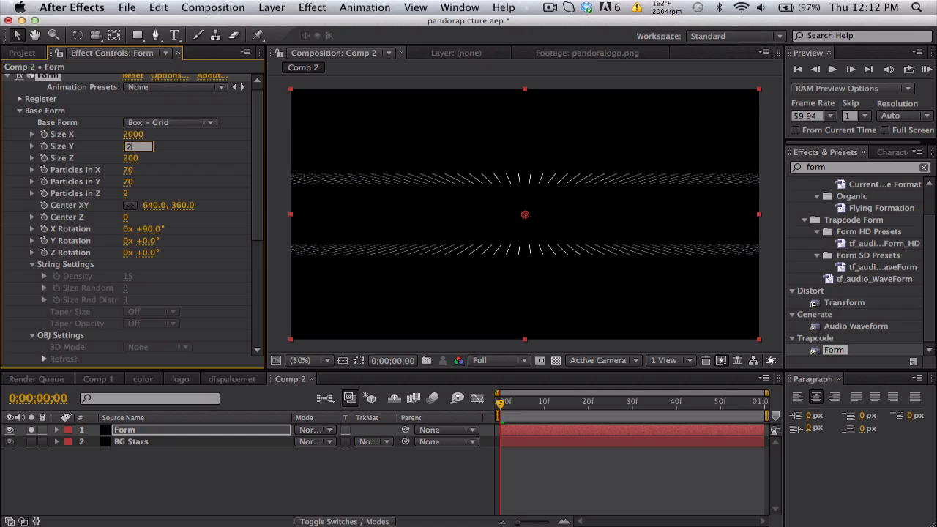
pyautogui.write('000')
pyautogui.press('Return')
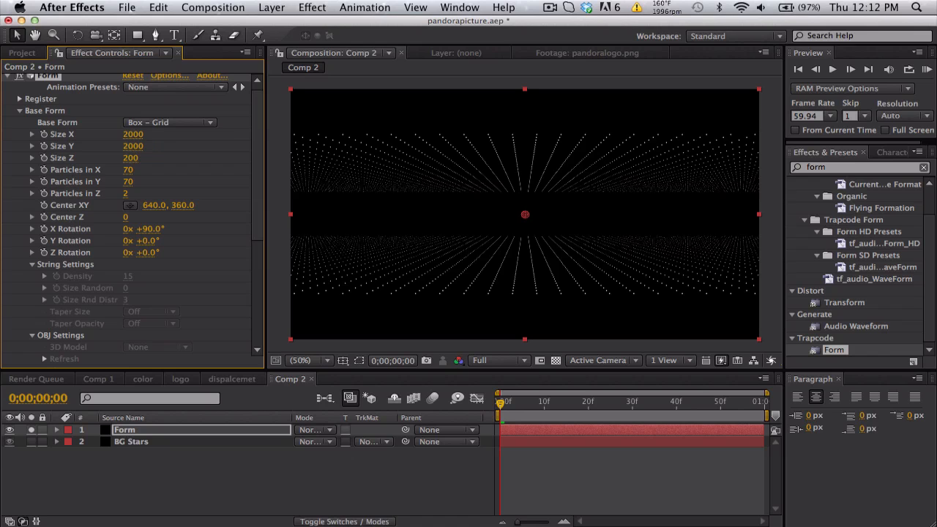
# Set the base form's Size Z to 330 and both Particles in X and Particles in Y to 100.
pyautogui.moveTo(131, 158)
pyautogui.mouseDown()
pyautogui.moveTo(161, 153)
pyautogui.moveTo(137, 154)
pyautogui.mouseUp()
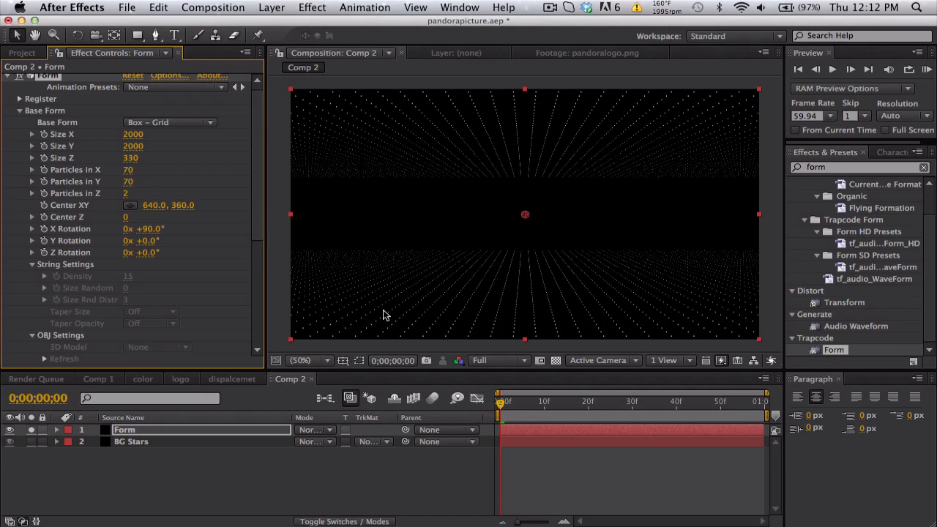
pyautogui.click(429, 503)
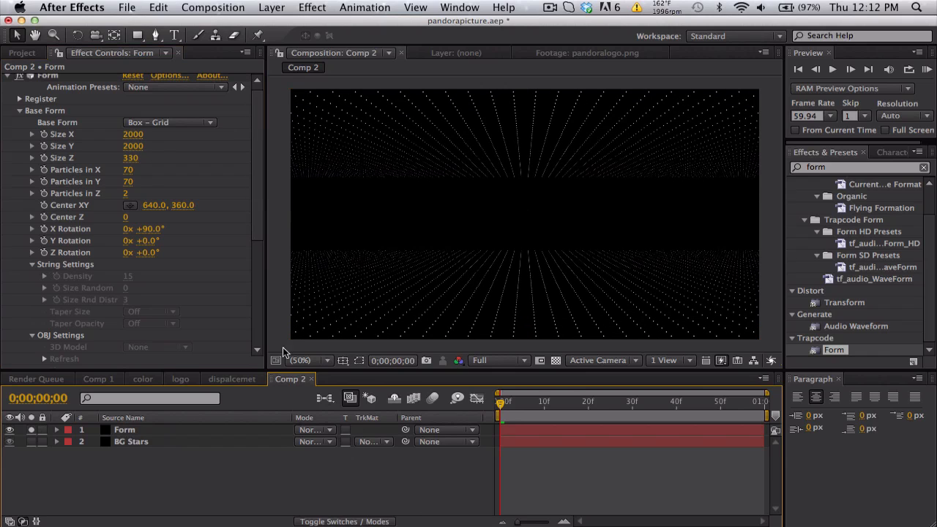
pyautogui.click(130, 170)
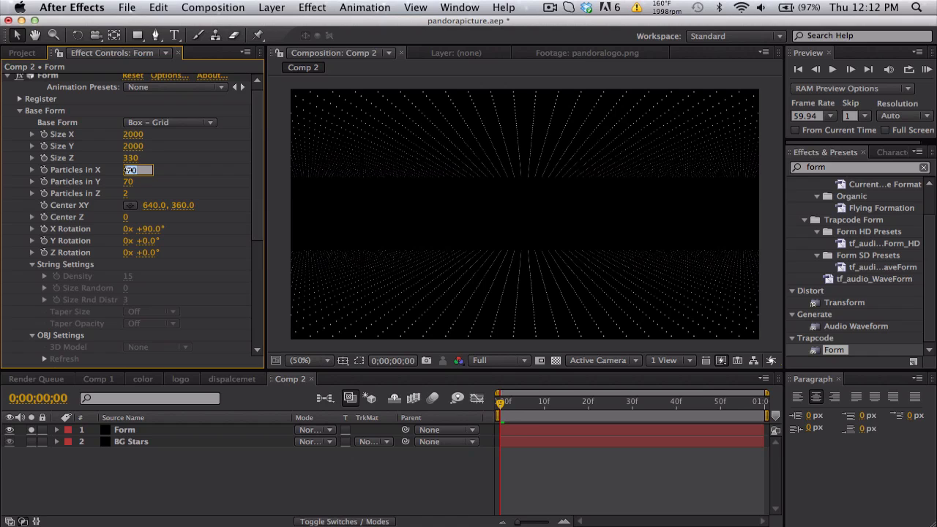
pyautogui.press('Tab')
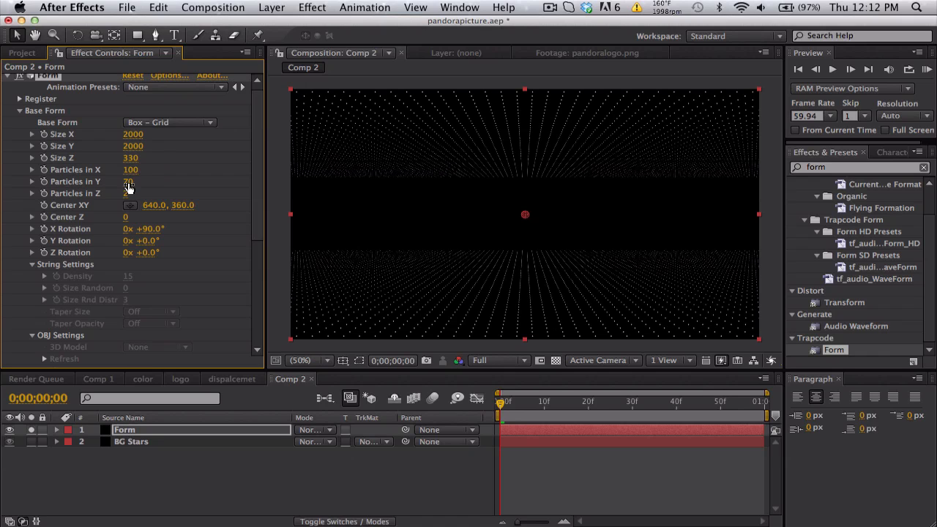
pyautogui.write('100')
pyautogui.press('Return')
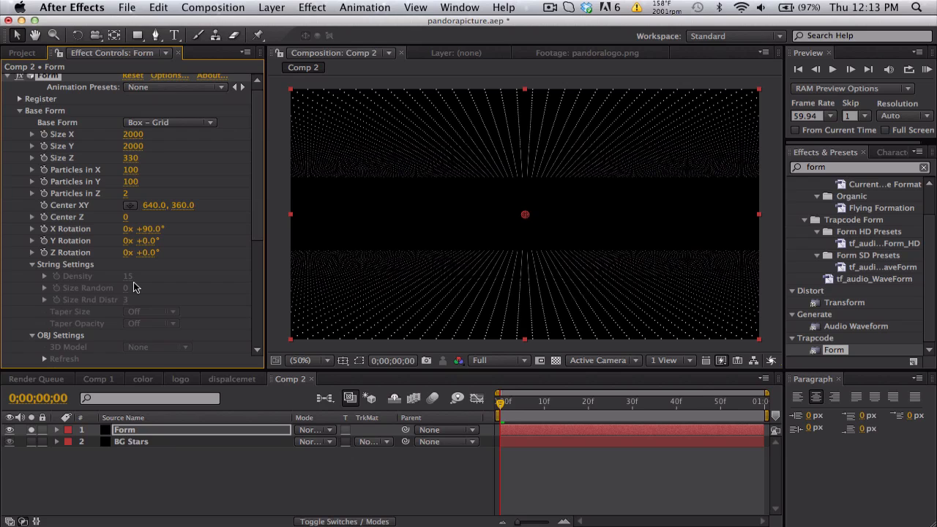
# Set Displace to 50 in the Form effect's Fractal Field settings.
pyautogui.scroll(-6, 134, 287)
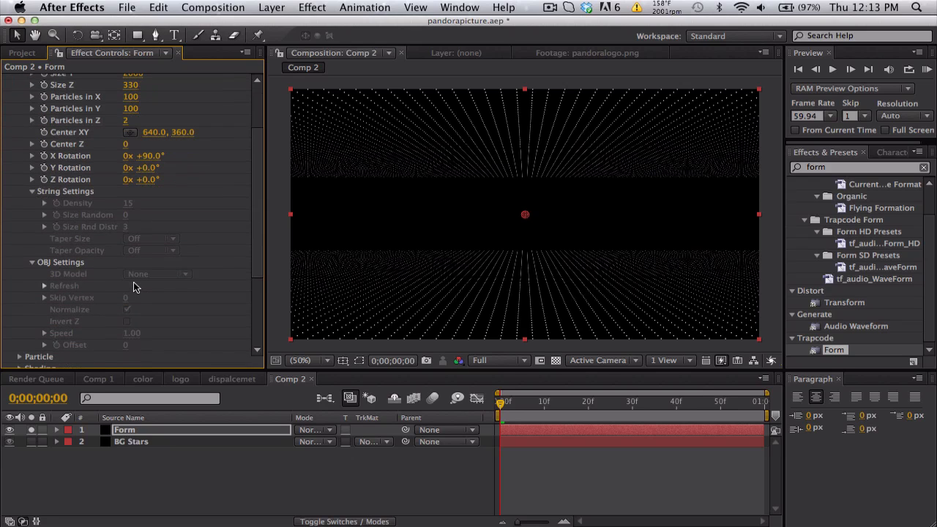
pyautogui.scroll(-8, 134, 287)
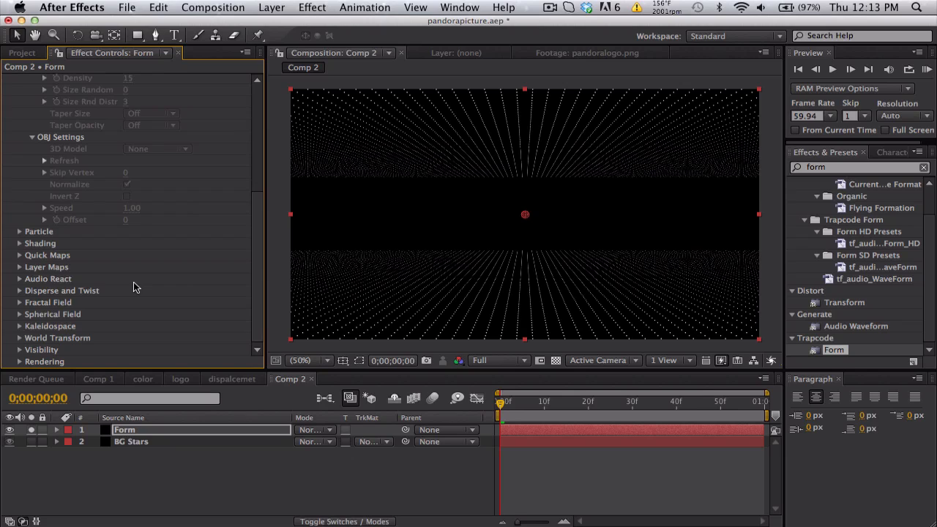
pyautogui.click(19, 302)
pyautogui.scroll(-14, 22, 306)
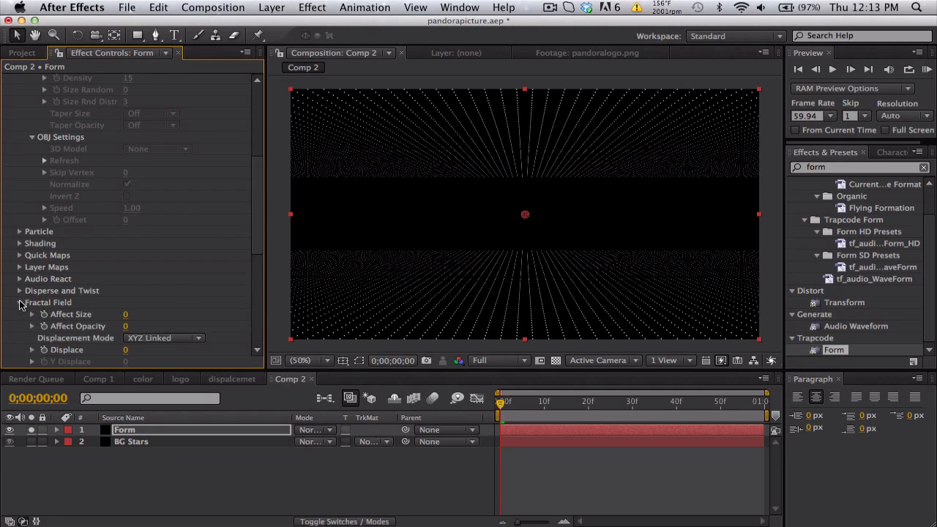
pyautogui.scroll(1, 134, 198)
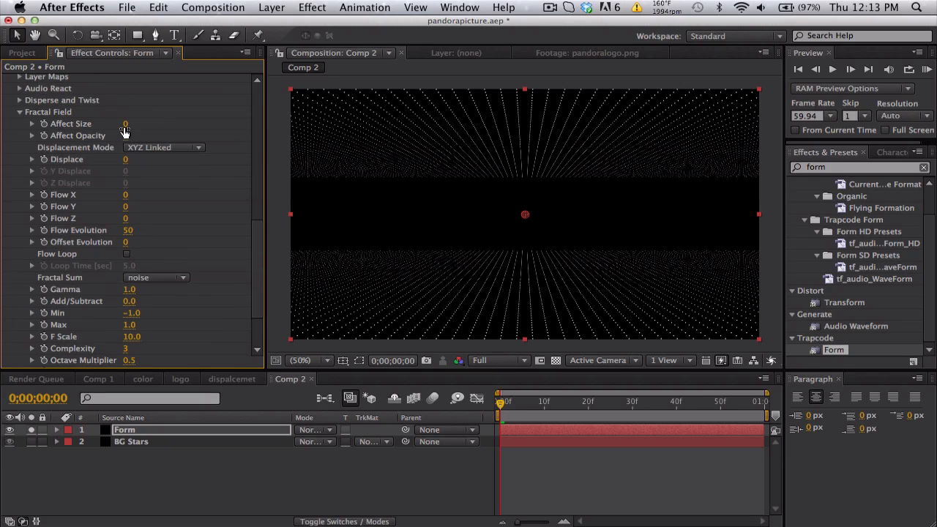
pyautogui.click(125, 125)
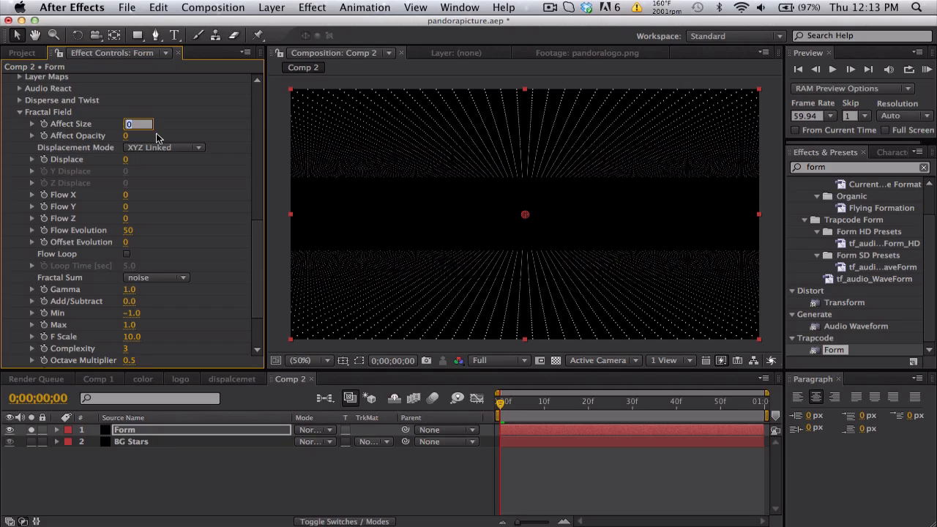
pyautogui.moveTo(125, 161)
pyautogui.mouseDown()
pyautogui.moveTo(148, 156)
pyautogui.moveTo(134, 147)
pyautogui.mouseUp()
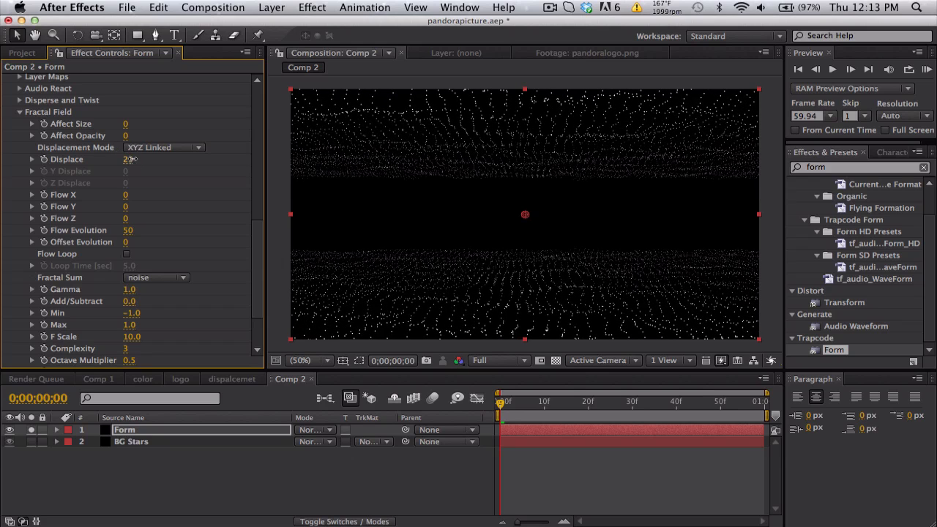
pyautogui.click(131, 158)
pyautogui.press('Return')
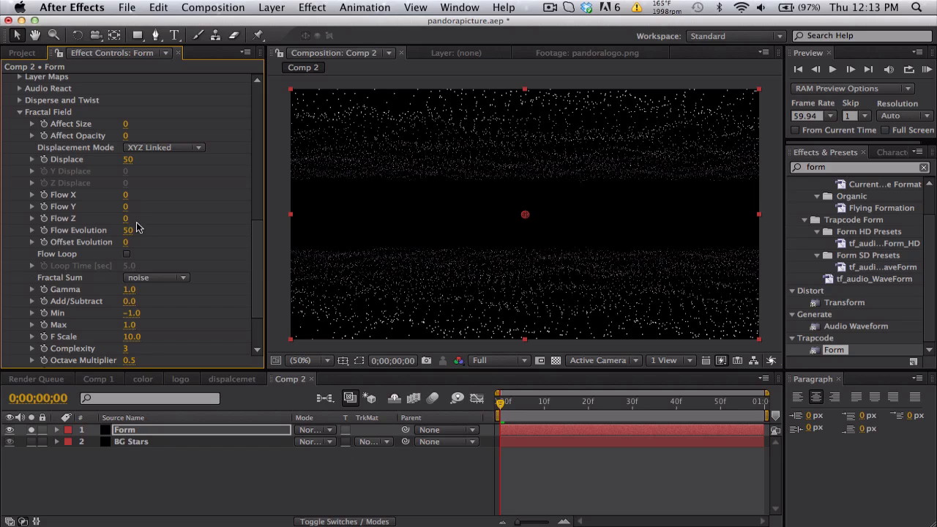
# Set the Fractal Field's F Scale to 2 and its Displace to 118.
pyautogui.scroll(-3, 156, 280)
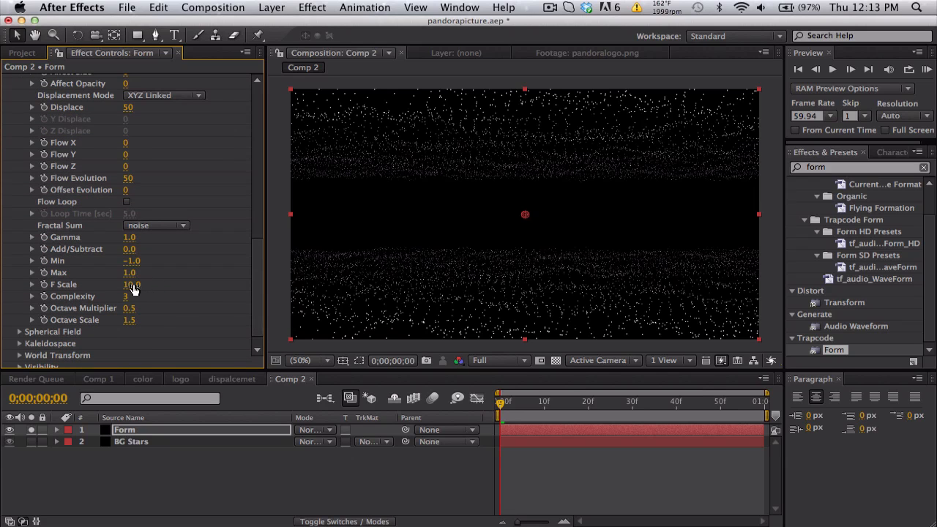
pyautogui.moveTo(133, 291); pyautogui.dragTo(128, 285)
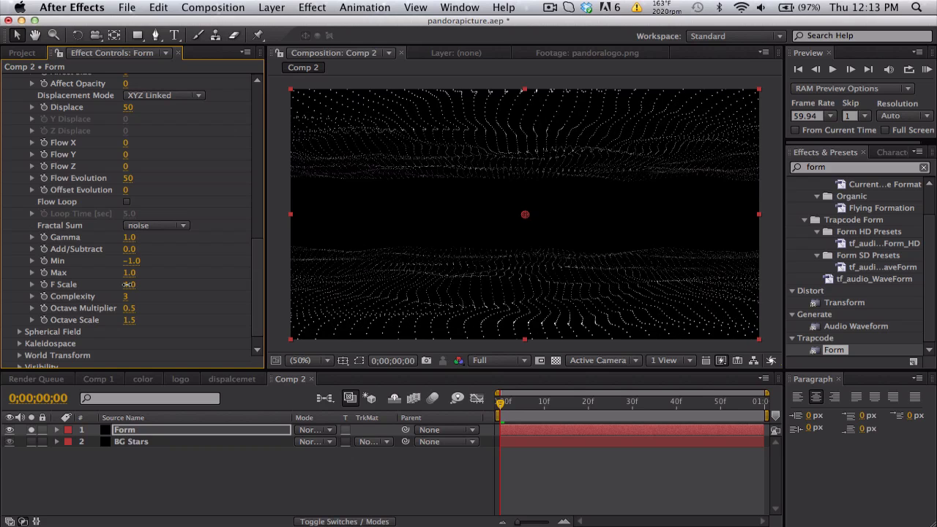
pyautogui.click(130, 284)
pyautogui.write('2')
pyautogui.press('Return')
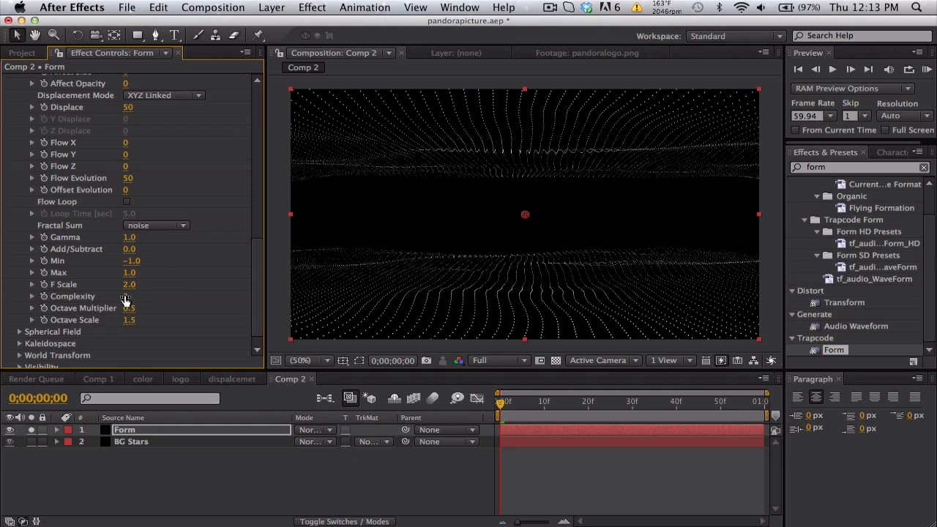
pyautogui.moveTo(130, 285)
pyautogui.mouseDown()
pyautogui.moveTo(139, 284)
pyautogui.moveTo(126, 284)
pyautogui.mouseUp()
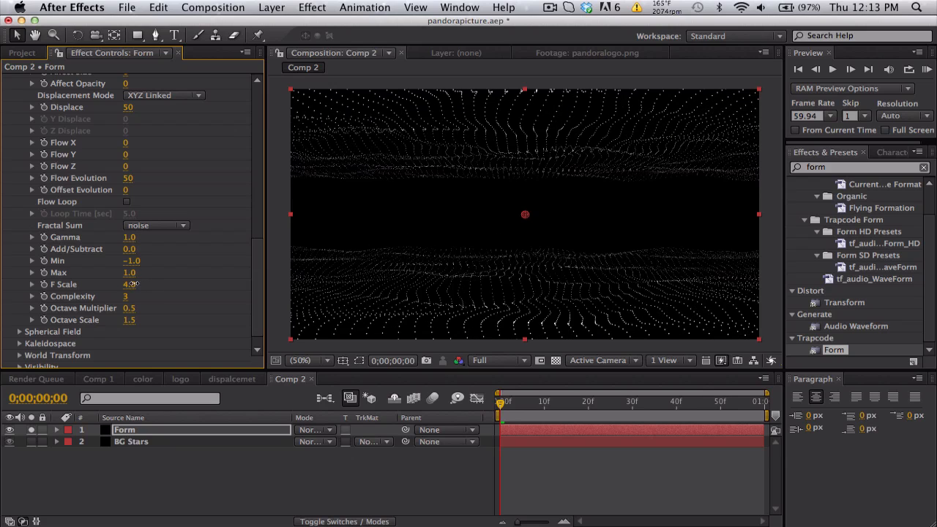
pyautogui.click(134, 284)
pyautogui.write('2')
pyautogui.press('Return')
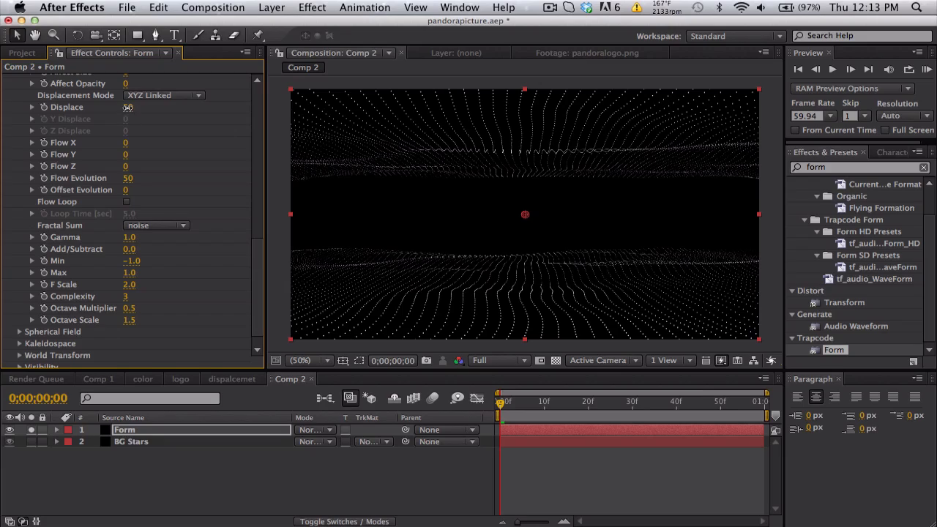
pyautogui.moveTo(126, 107); pyautogui.dragTo(166, 97)
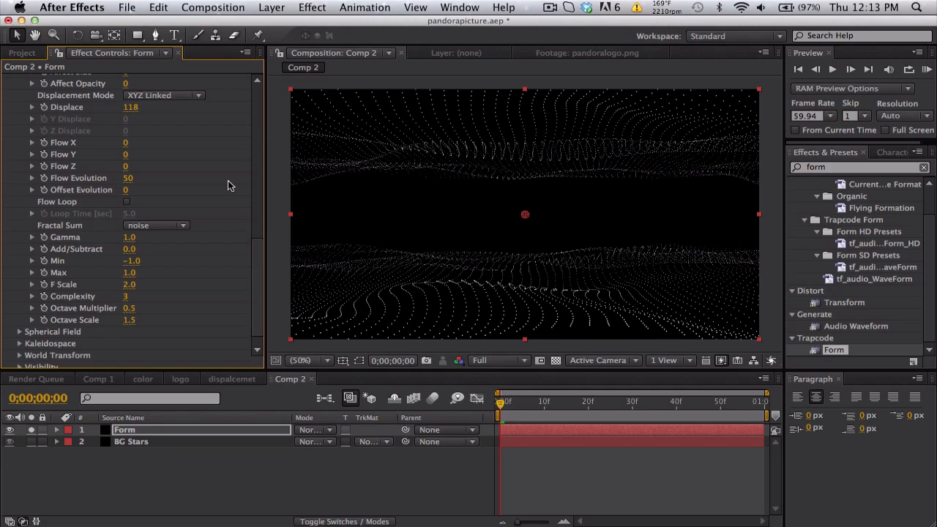
# Try 569 Particles in X and 228 Particles in Y in the base form, and restore both to 100.
pyautogui.scroll(15, 226, 183)
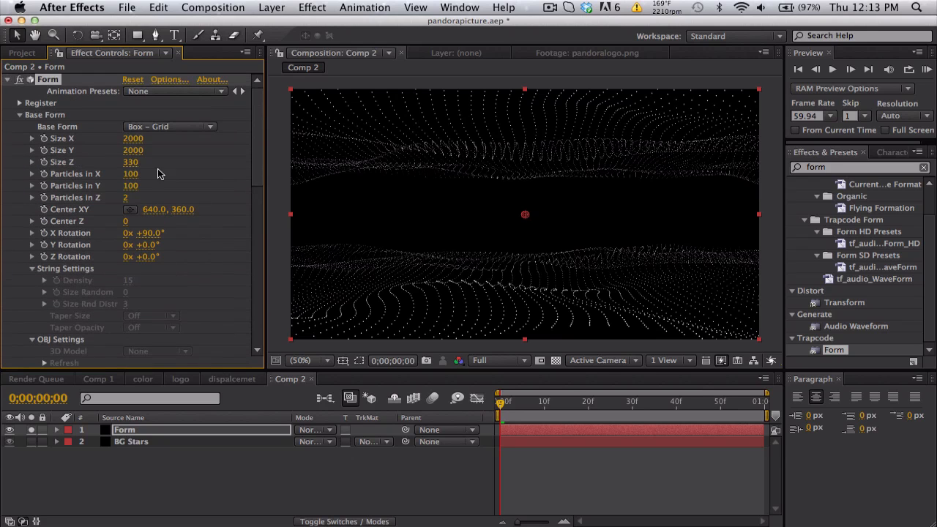
pyautogui.moveTo(130, 173); pyautogui.dragTo(459, 174)
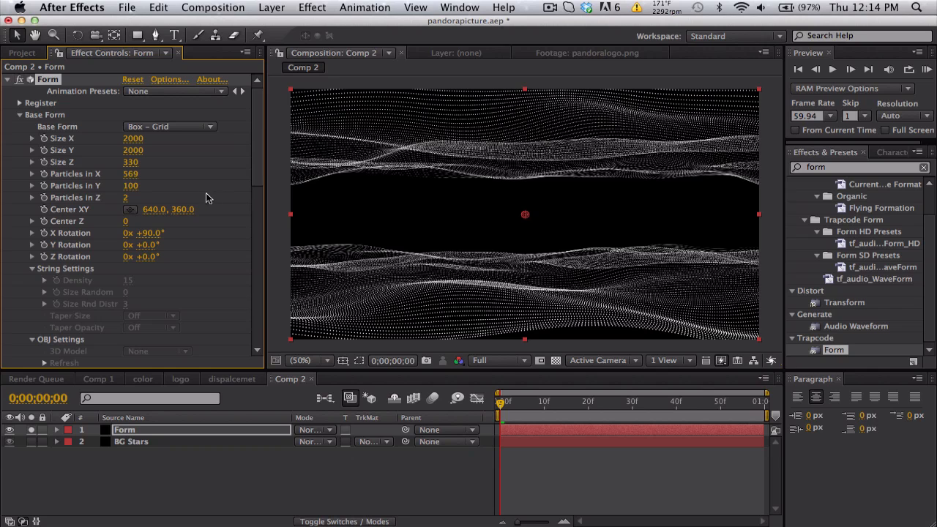
pyautogui.moveTo(130, 193); pyautogui.dragTo(238, 183)
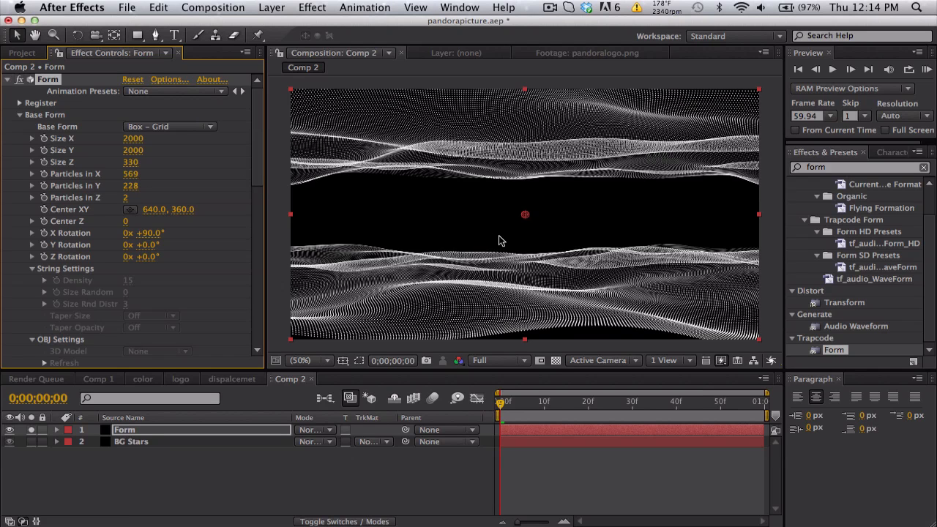
pyautogui.click(131, 173)
pyautogui.write('100')
pyautogui.press('Return')
pyautogui.click(129, 186)
pyautogui.write('1')
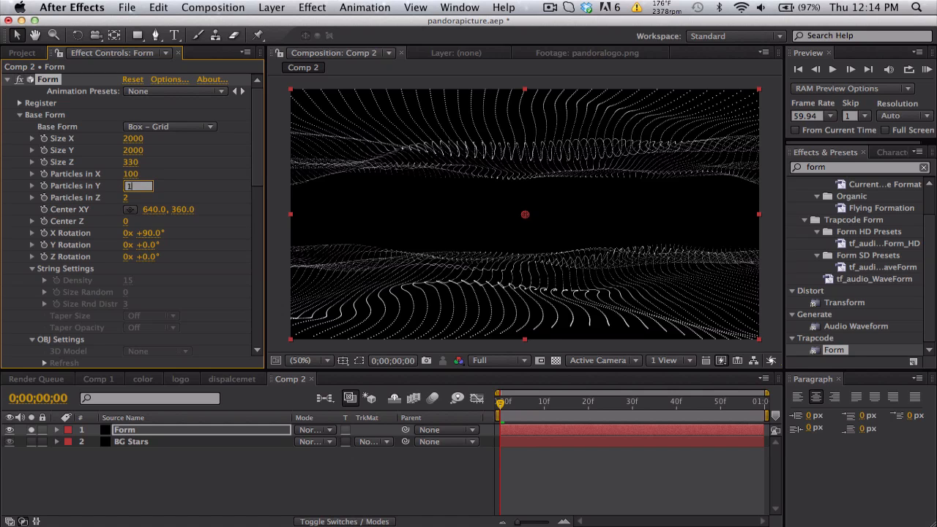
pyautogui.press('Return')
pyautogui.scroll(-15, 205, 263)
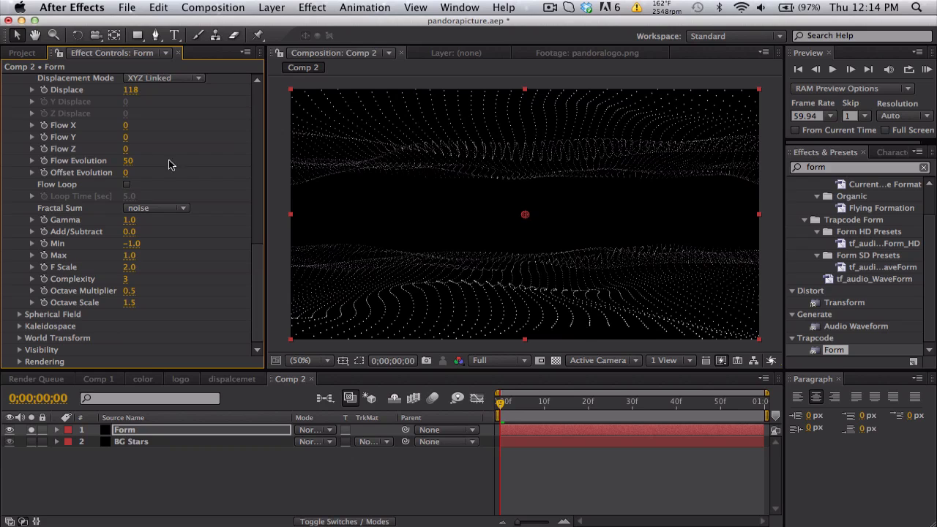
pyautogui.scroll(3, 155, 145)
pyautogui.scroll(12, 155, 145)
# Create a new one-second 1280 x 720 composition named Title logo and keep it open.
pyautogui.click(233, 7)
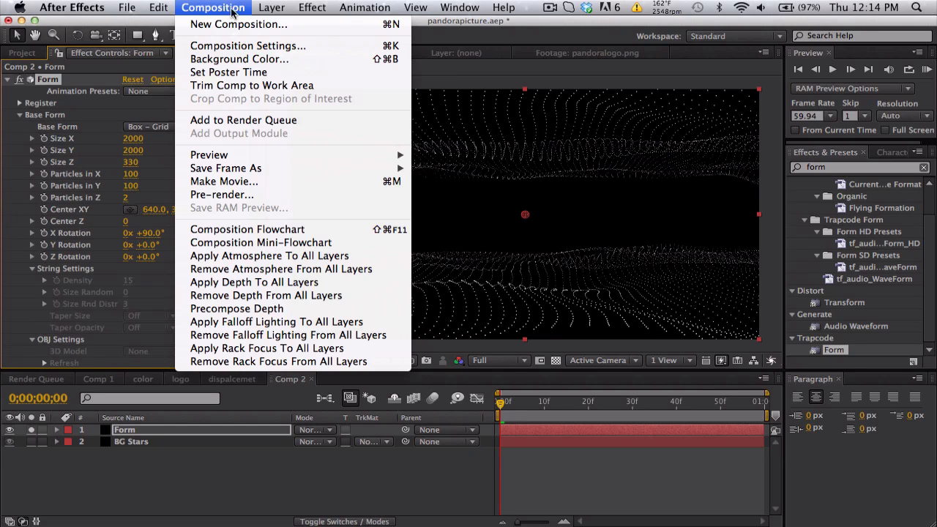
pyautogui.click(230, 25)
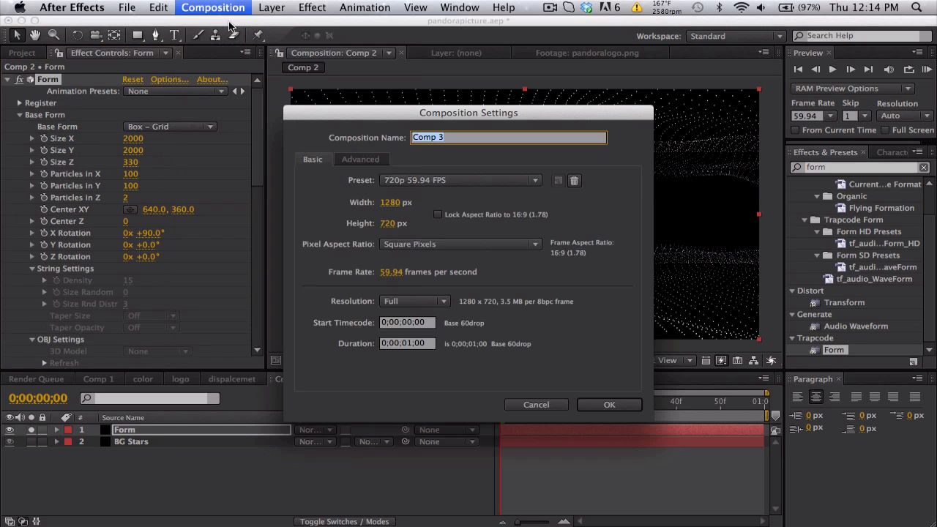
pyautogui.write('T')
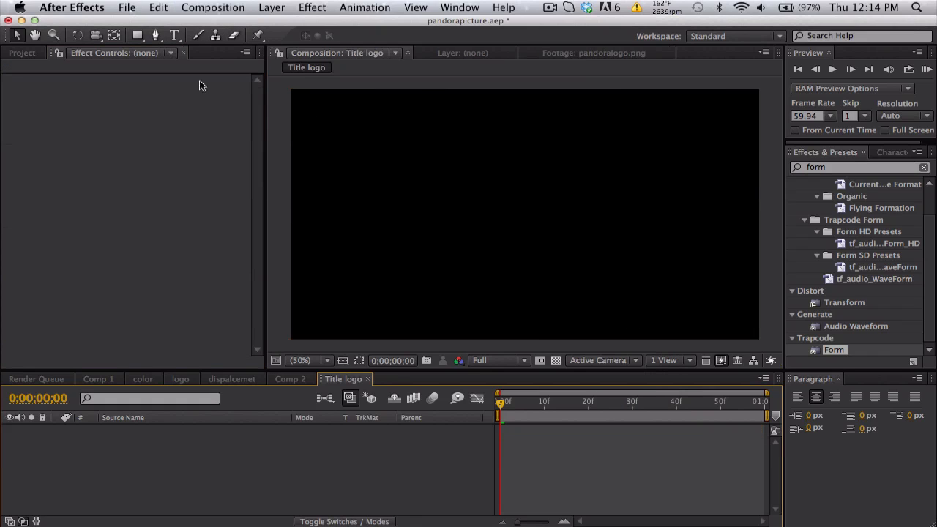
pyautogui.click(302, 379)
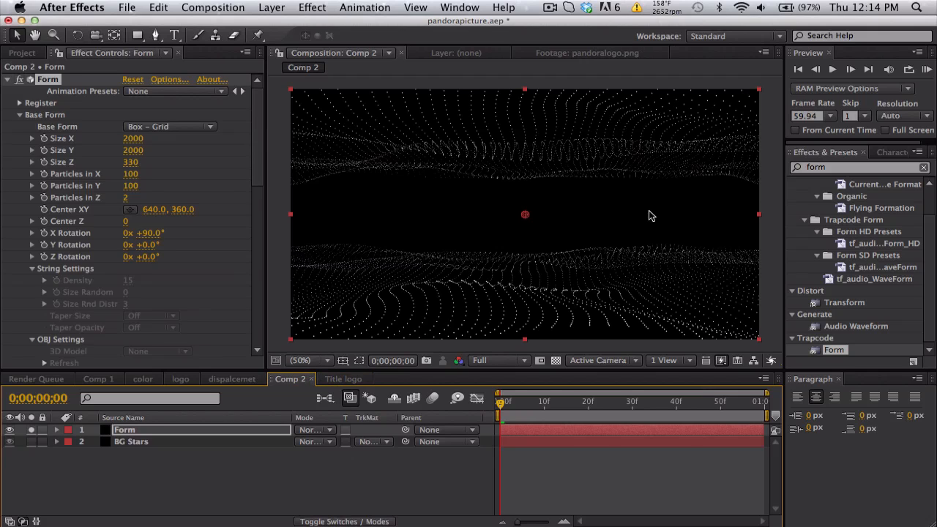
pyautogui.click(342, 379)
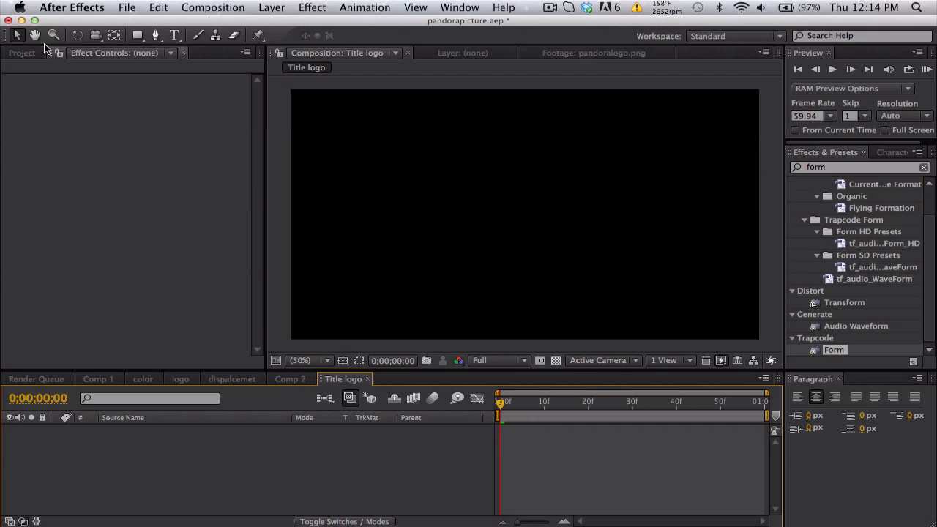
# Add pandoralogo.png to the Title logo composition, scale it to 9% and move it near the center.
pyautogui.click(26, 52)
pyautogui.moveTo(58, 242); pyautogui.dragTo(549, 245)
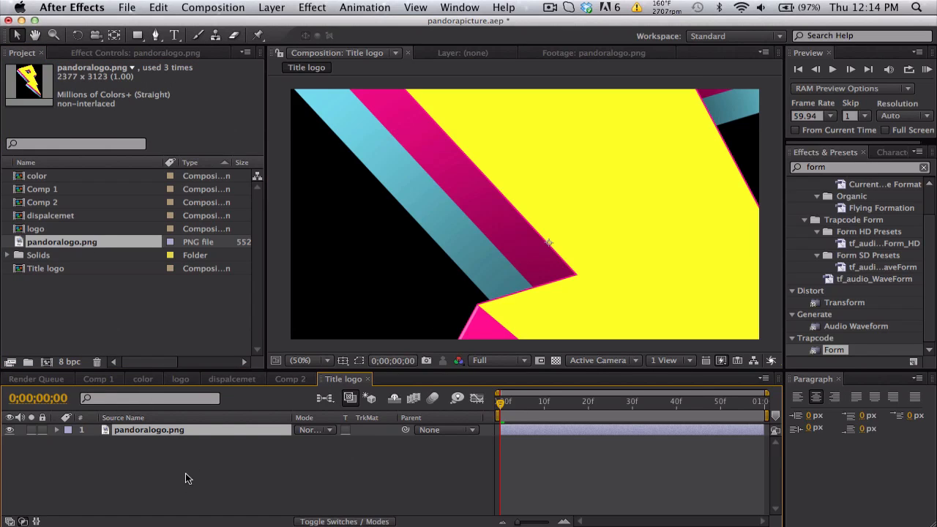
pyautogui.press('s')
pyautogui.moveTo(347, 442); pyautogui.dragTo(287, 442)
pyautogui.moveTo(568, 254); pyautogui.dragTo(545, 232)
# Show the title/action safe guides, scale the logo to 4% and position it at the composition's center.
pyautogui.click(343, 360)
pyautogui.click(344, 374)
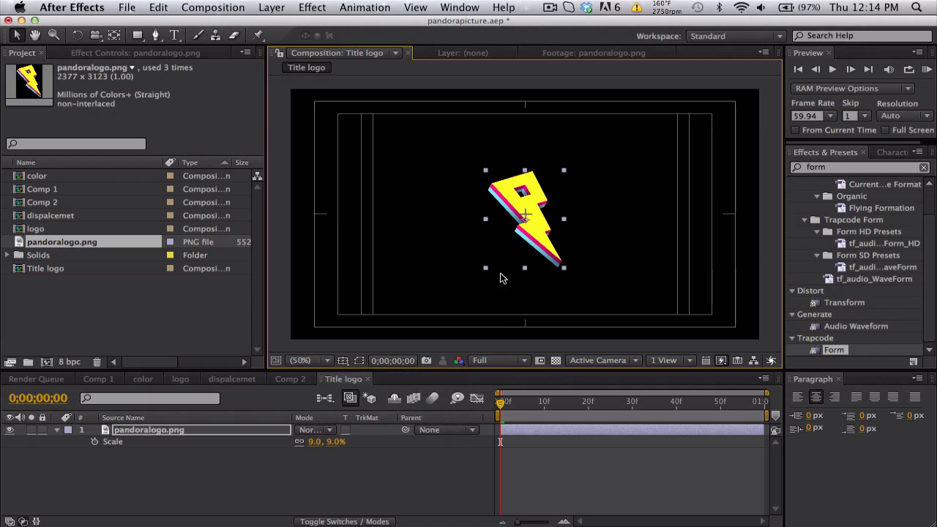
pyautogui.moveTo(342, 445); pyautogui.dragTo(339, 445)
pyautogui.moveTo(534, 218); pyautogui.dragTo(534, 217)
# Add the text "PANDORIC MUSIC" at a font size of 47 px on the side before the logo in the Title logo composition.
pyautogui.click(173, 35)
pyautogui.click(375, 215)
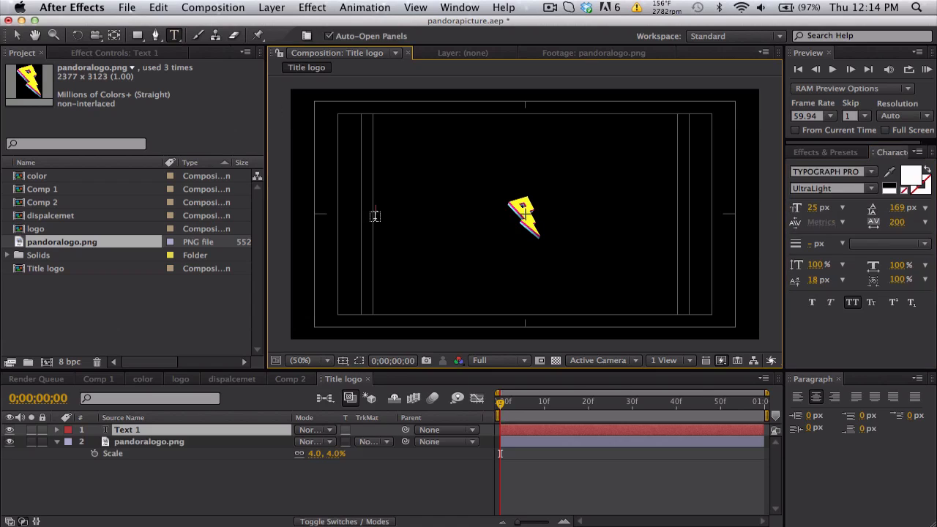
pyautogui.write('PANDORIC')
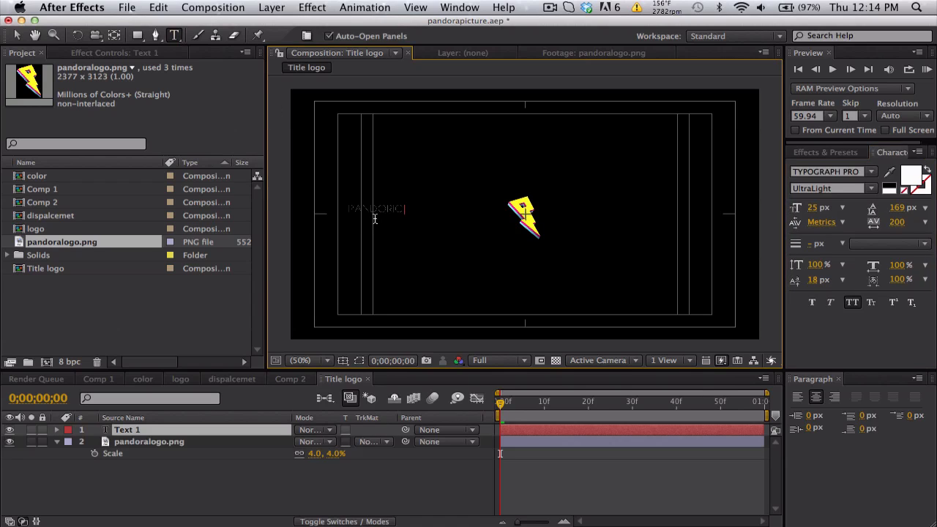
pyautogui.write(' MUSIC')
pyautogui.press('super+a')
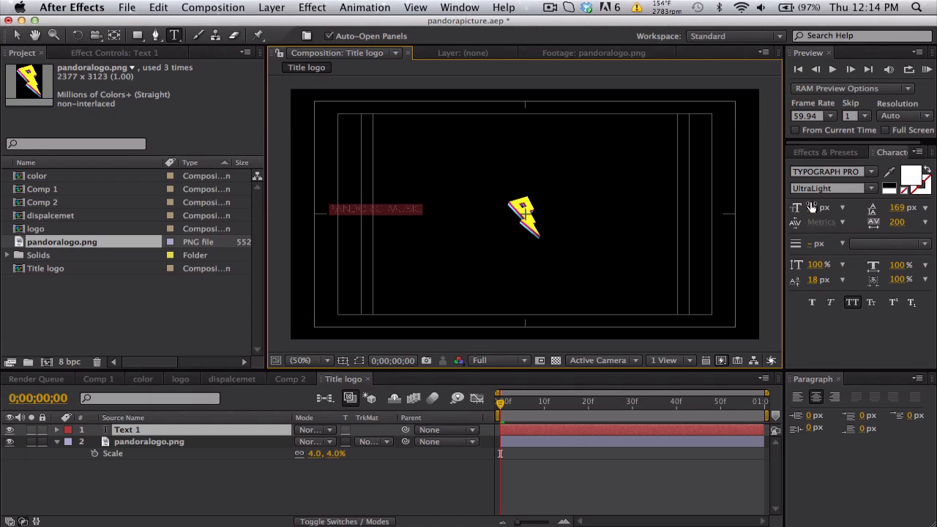
pyautogui.moveTo(812, 206); pyautogui.dragTo(828, 206)
pyautogui.click(12, 37)
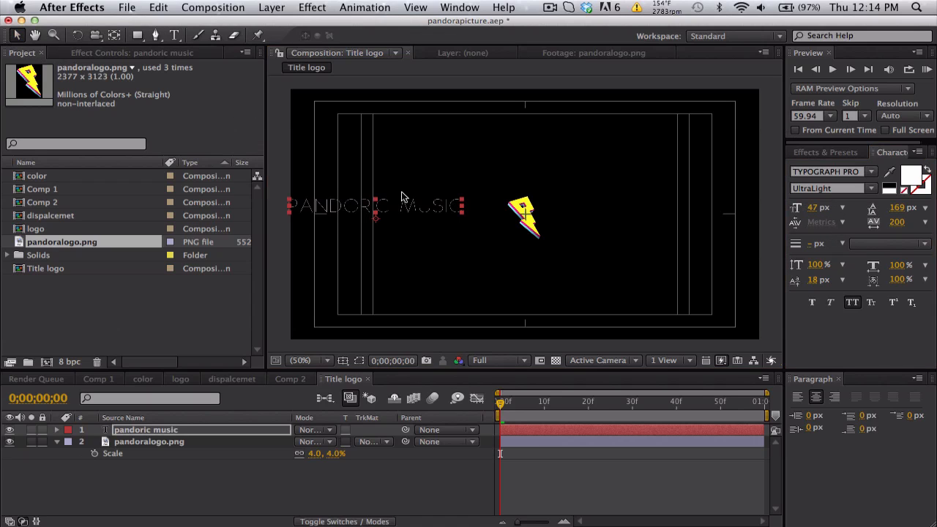
# Duplicate the text onto the logo's opposite side and change the copy to "your favorite music" over "you havent heard yet".
pyautogui.moveTo(423, 208); pyautogui.dragTo(686, 217)
pyautogui.press('super+d')
pyautogui.doubleClick(686, 217)
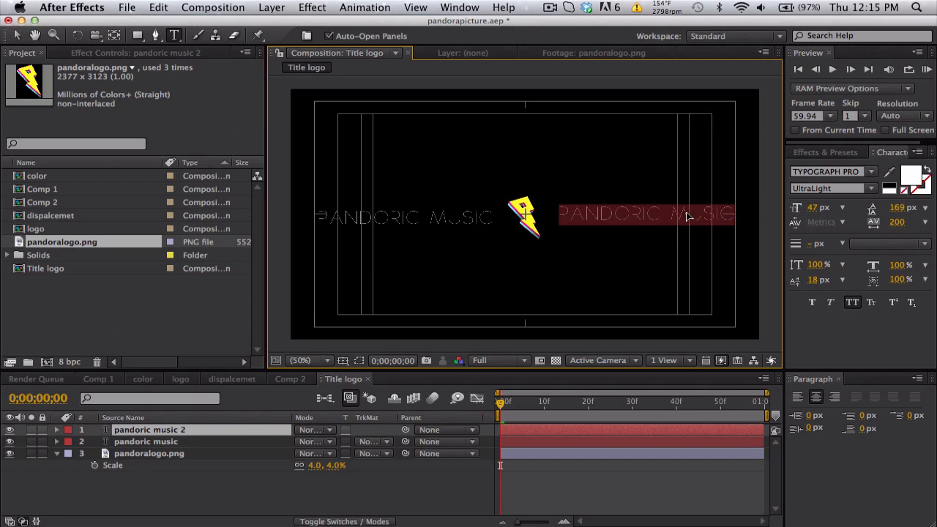
pyautogui.write('your favor')
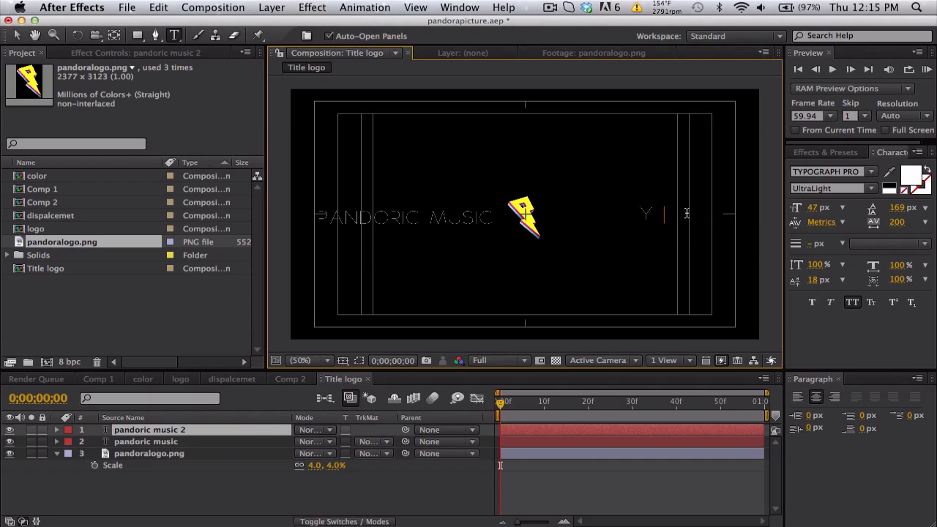
pyautogui.write('ite musicyou havent hear')
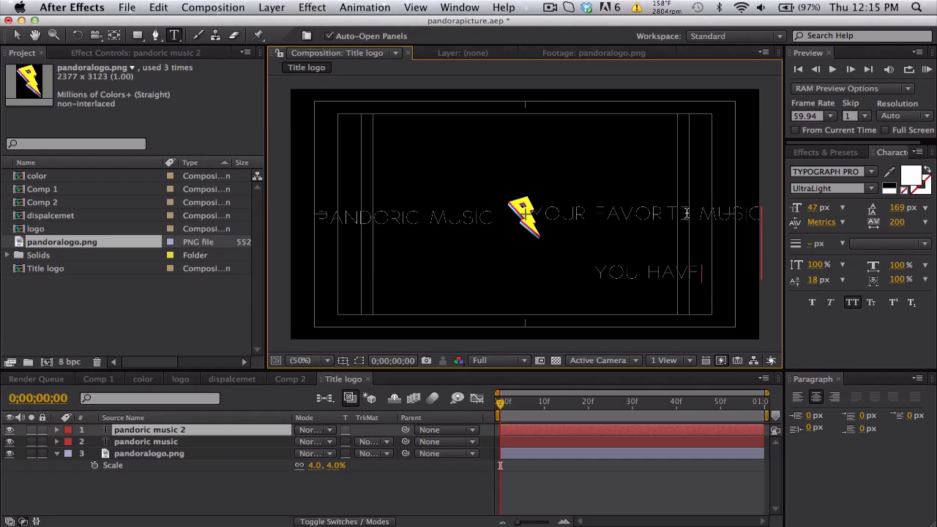
pyautogui.write('d ye')
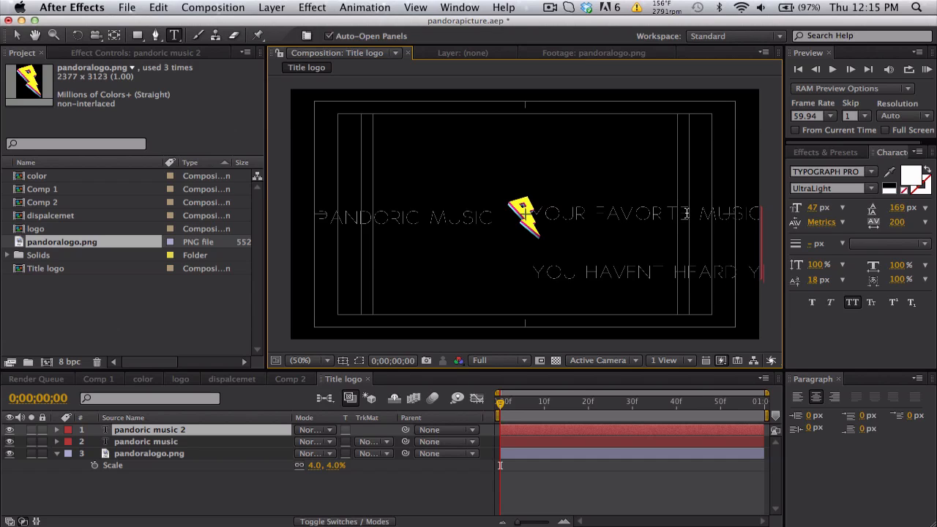
# Set the two-line tagline's font size to 34 px and its leading to 59 px.
pyautogui.hotkey('ctrl', 'a')
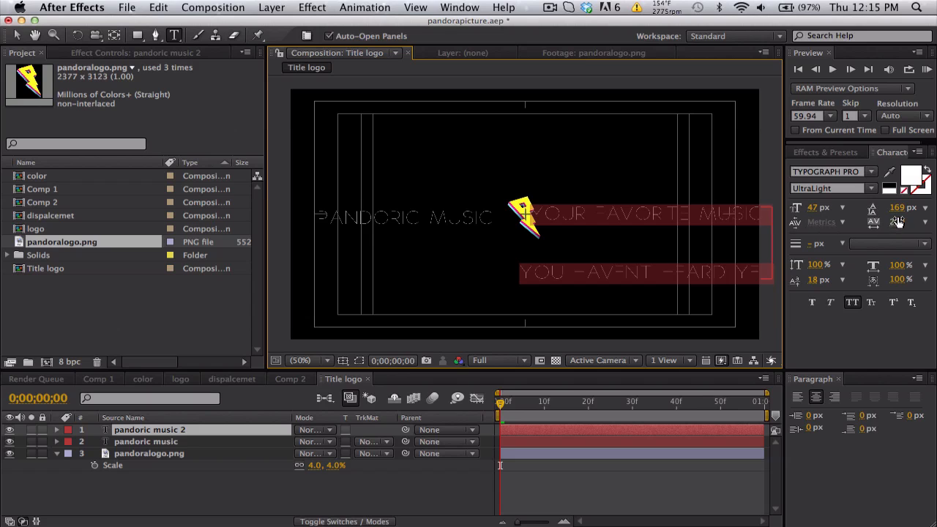
pyautogui.moveTo(896, 207); pyautogui.dragTo(801, 207)
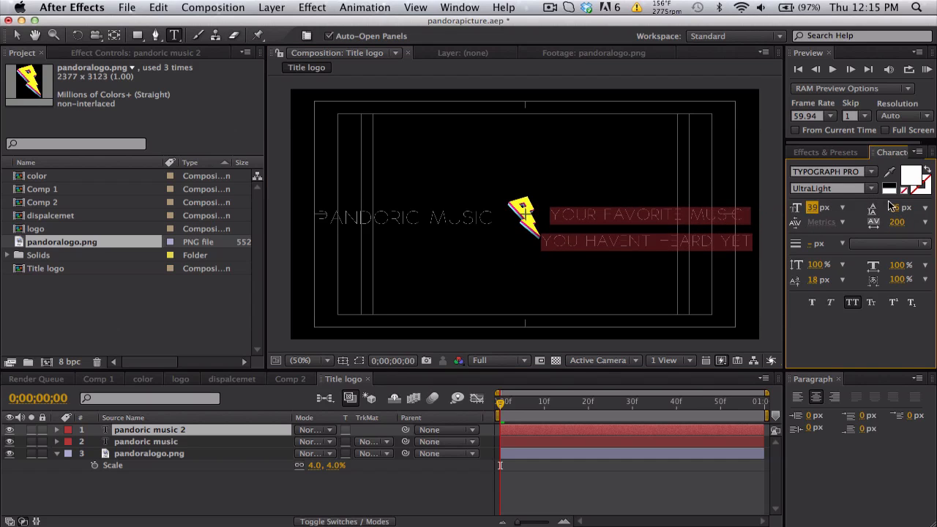
pyautogui.moveTo(891, 207); pyautogui.dragTo(878, 207)
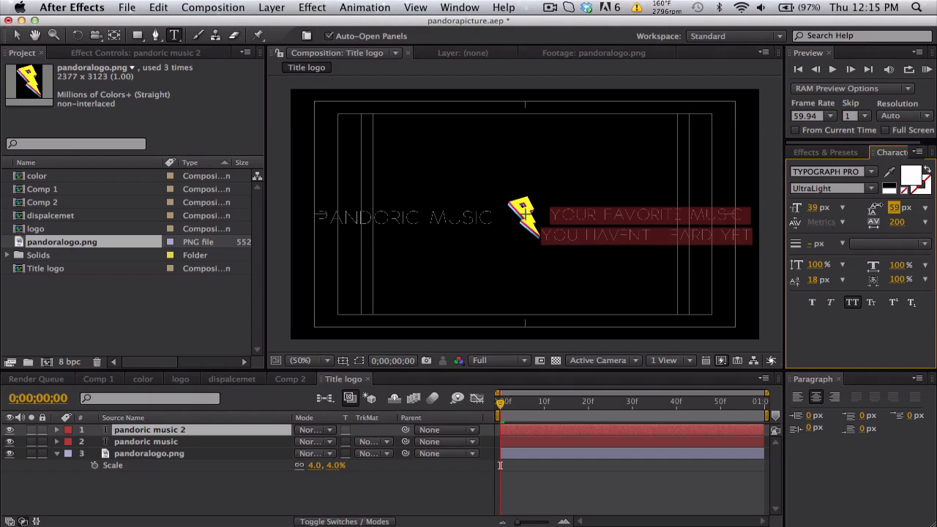
pyautogui.moveTo(814, 208); pyautogui.dragTo(804, 208)
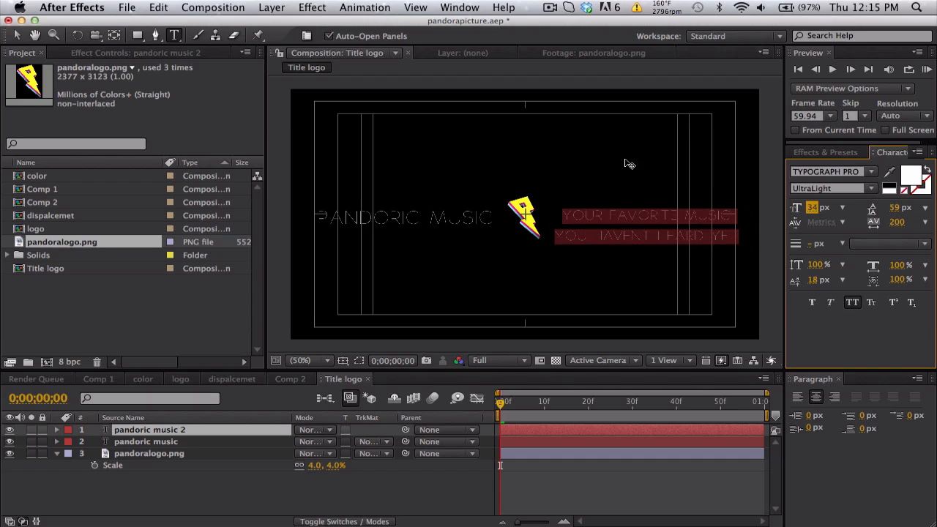
# Move the tagline up level with the logo's center and hide the title/action safe guides.
pyautogui.click(16, 36)
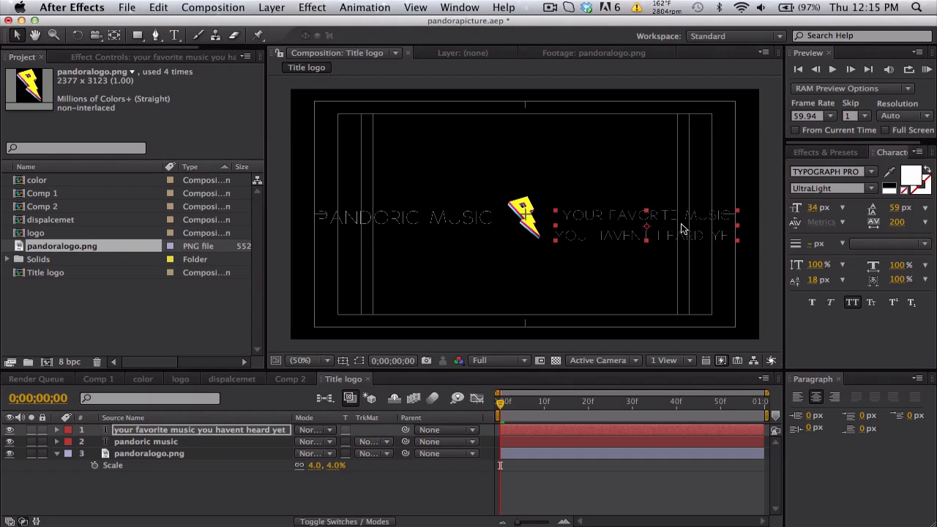
pyautogui.moveTo(680, 229); pyautogui.dragTo(682, 220)
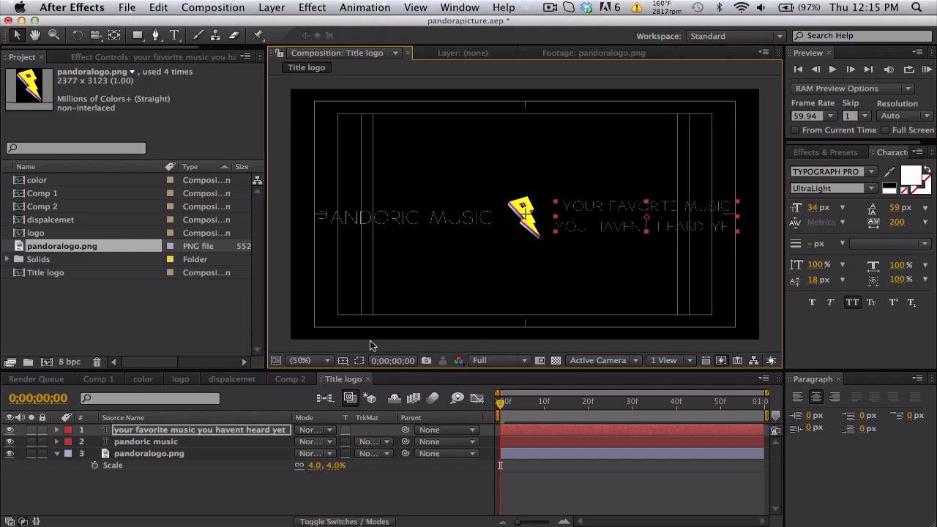
pyautogui.click(342, 361)
pyautogui.click(359, 367)
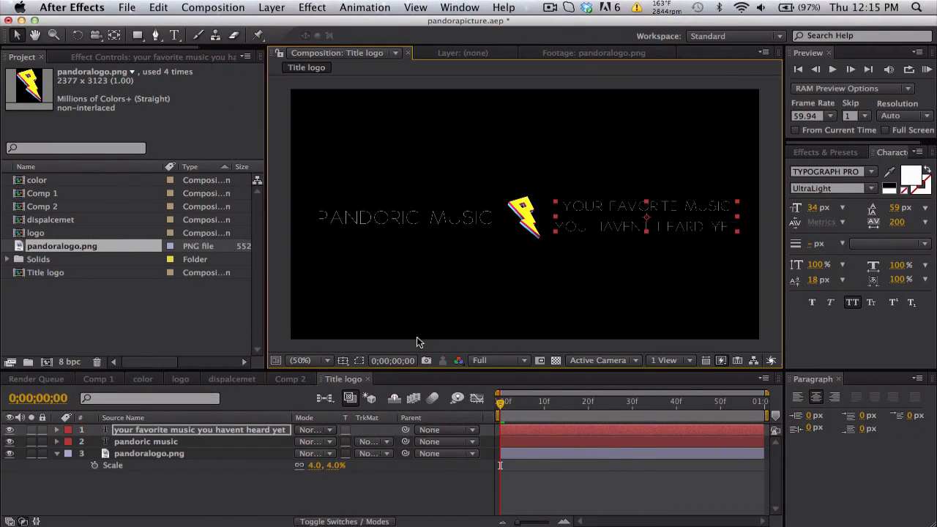
# Add the Title logo composition to Comp 2 above the Form layer and duplicate that layer.
pyautogui.click(303, 382)
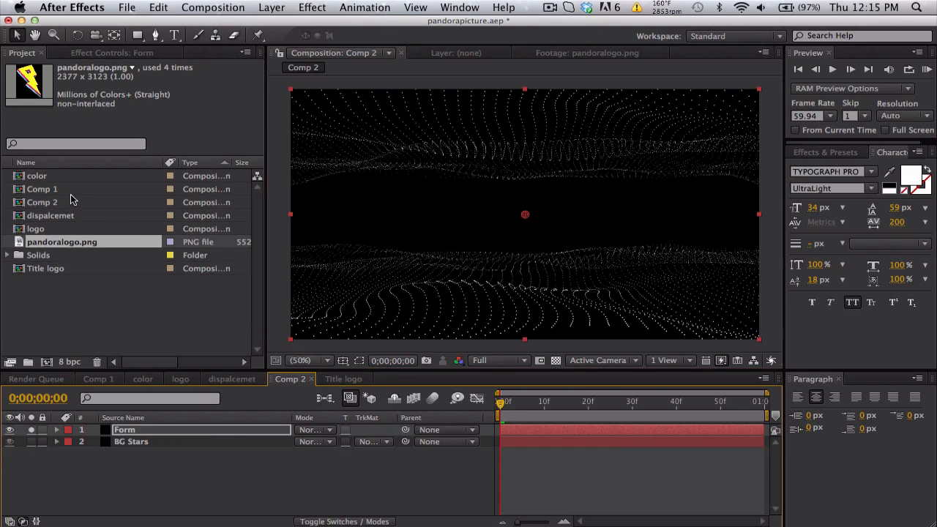
pyautogui.moveTo(50, 268); pyautogui.dragTo(166, 432)
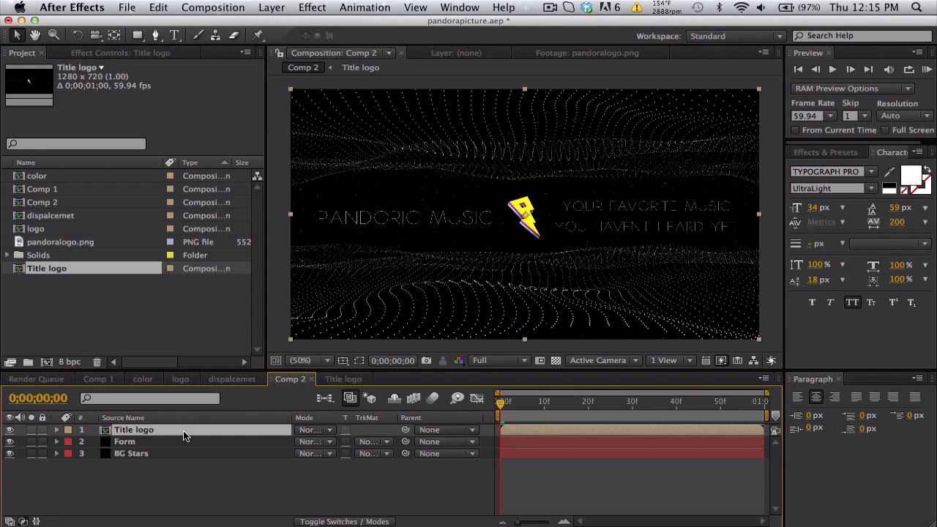
pyautogui.press('super+d')
# Apply CC Radial Blur to the lower Title logo layer with type Fading Zoom, amount 43 and center at 12, 364.
pyautogui.press('super+5')
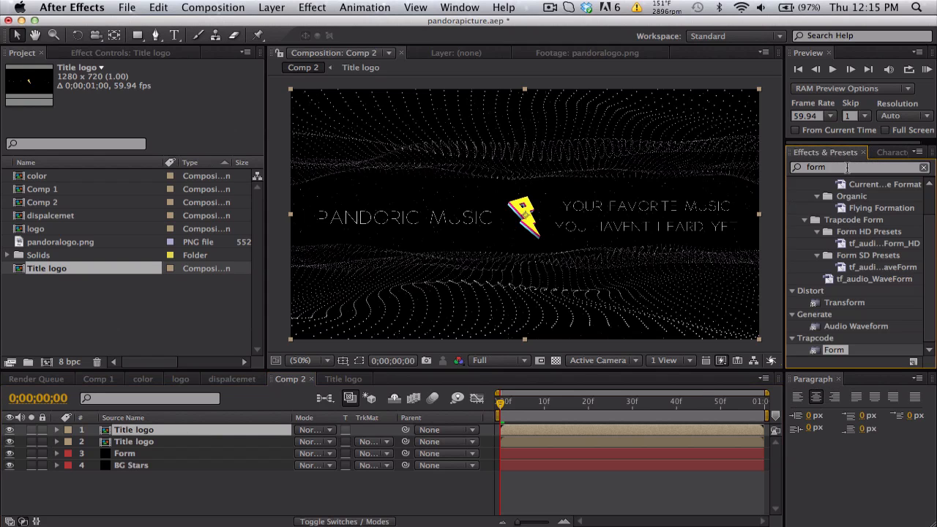
pyautogui.write('radial')
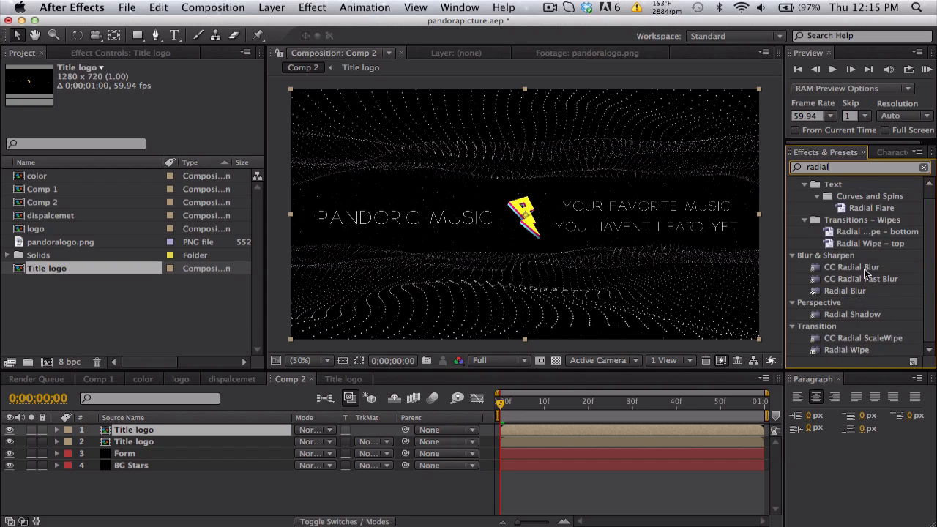
pyautogui.moveTo(868, 269); pyautogui.dragTo(211, 437)
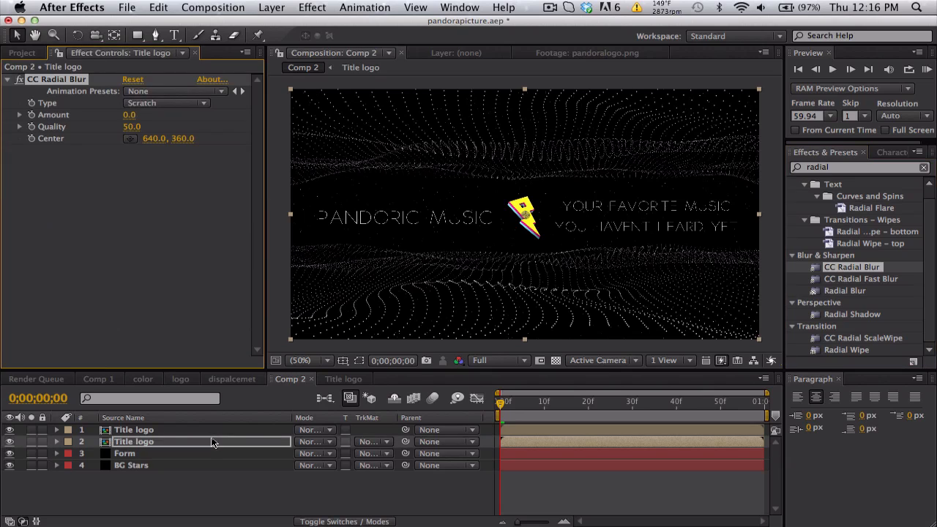
pyautogui.click(131, 103)
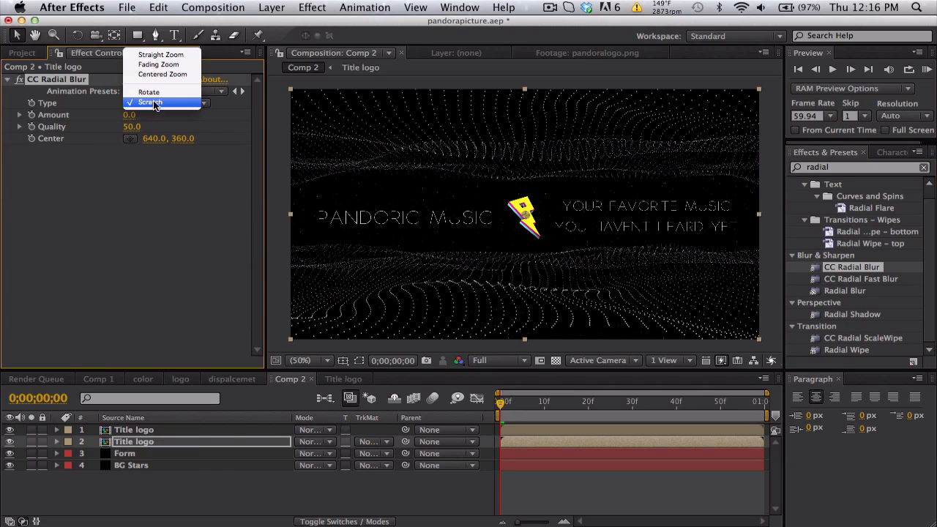
pyautogui.click(169, 65)
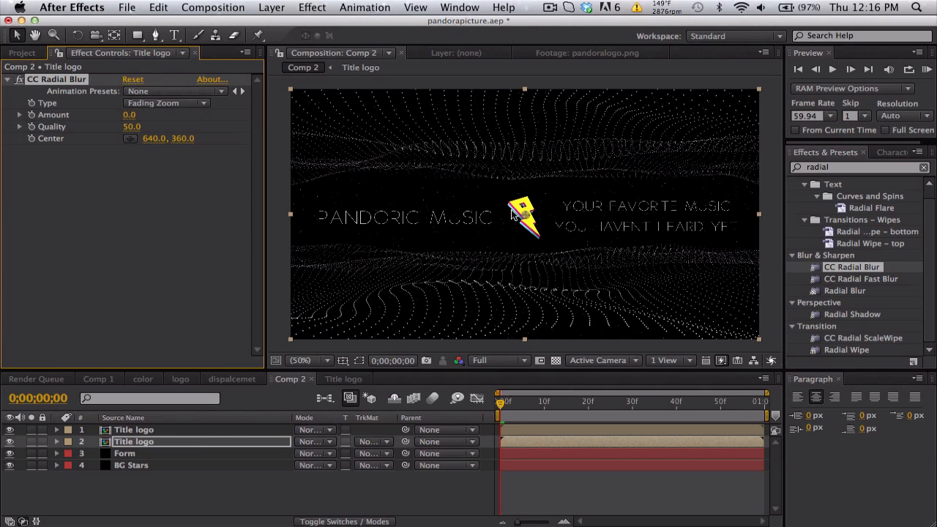
pyautogui.moveTo(524, 214); pyautogui.dragTo(296, 217)
pyautogui.moveTo(126, 115); pyautogui.dragTo(150, 109)
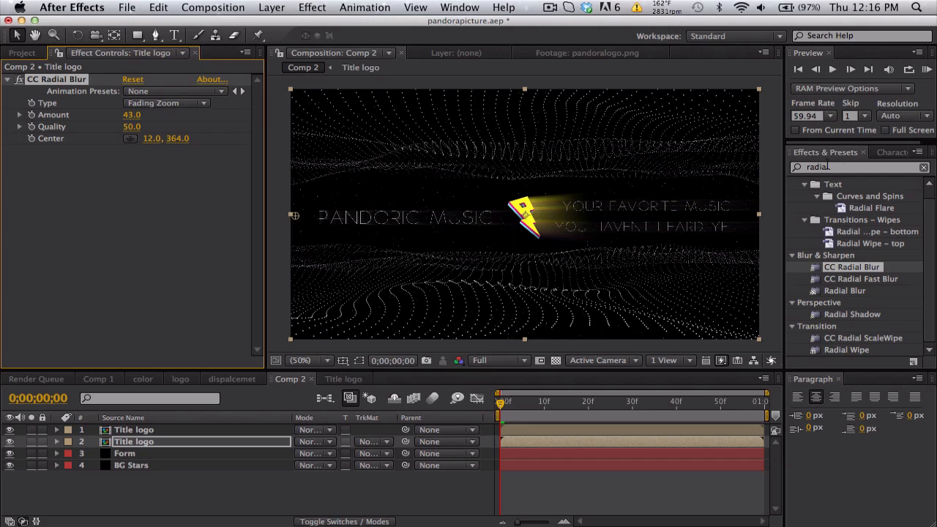
# Add the Fill effect above CC Radial Blur on the lower Title logo layer and set its color to golden yellow.
pyautogui.click(864, 165)
pyautogui.write('f')
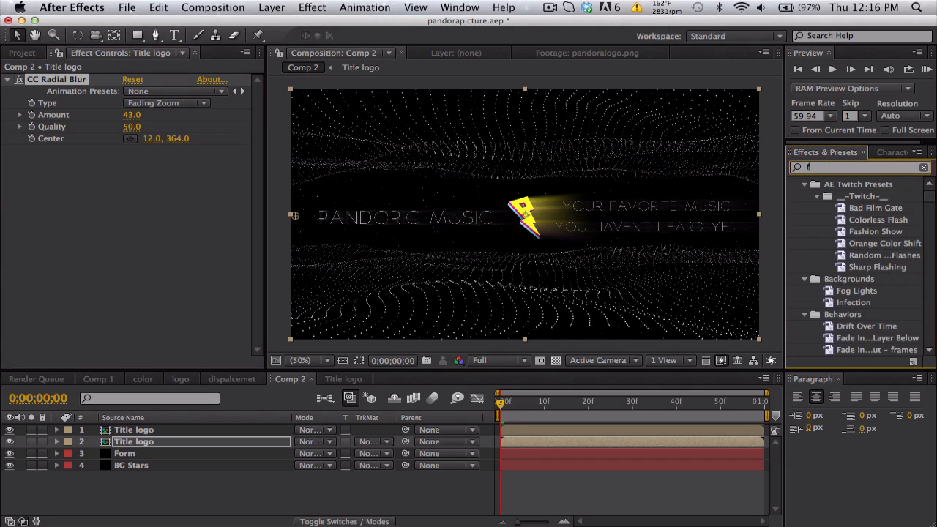
pyautogui.write('ill')
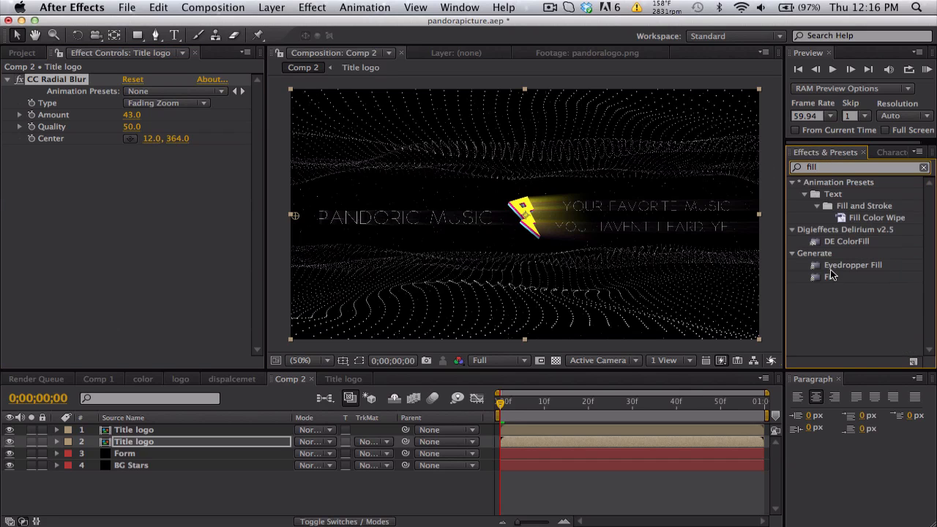
pyautogui.moveTo(831, 276); pyautogui.dragTo(61, 75)
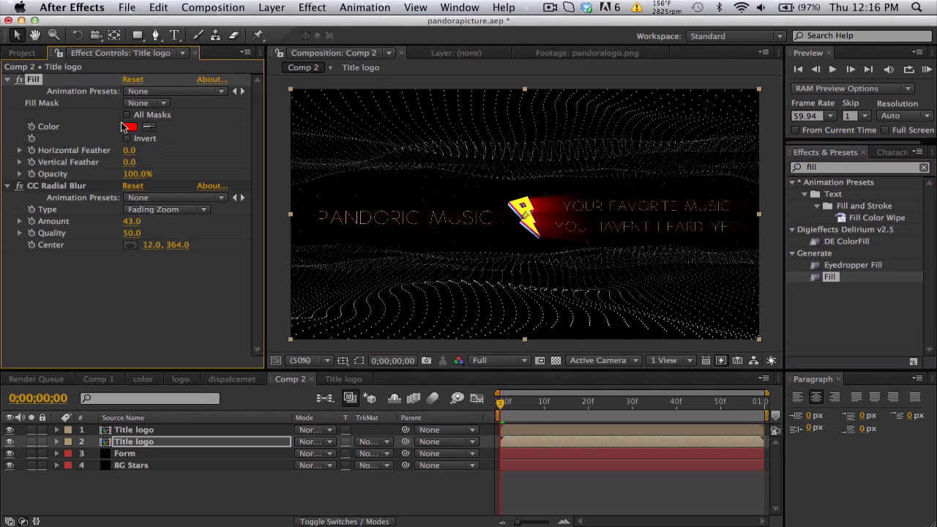
pyautogui.click(130, 127)
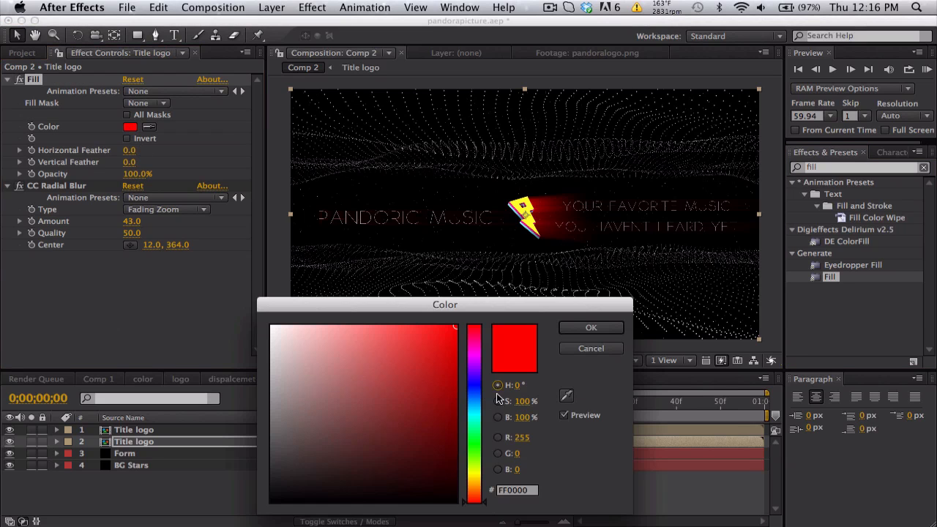
pyautogui.click(469, 466)
pyautogui.click(473, 481)
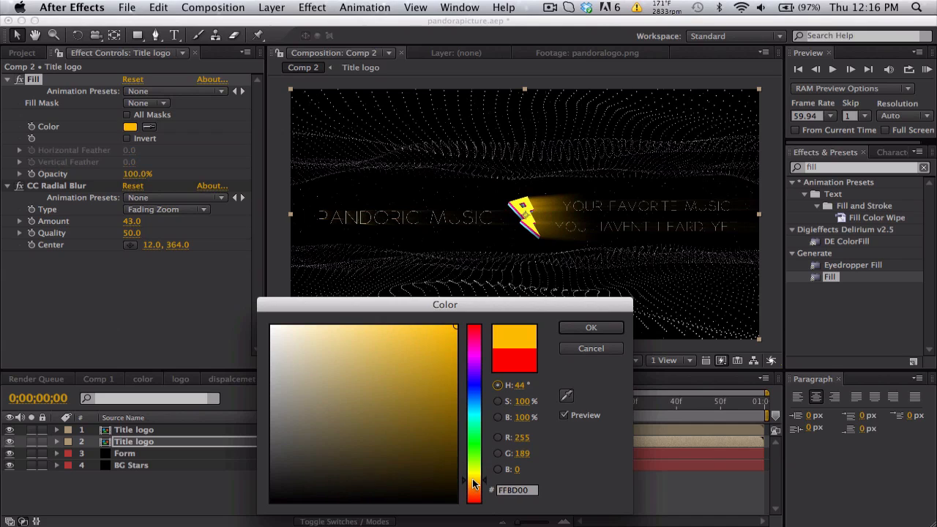
pyautogui.click(580, 328)
# Add the Levels effect below CC Radial Blur on the lower Title logo layer.
pyautogui.click(302, 361)
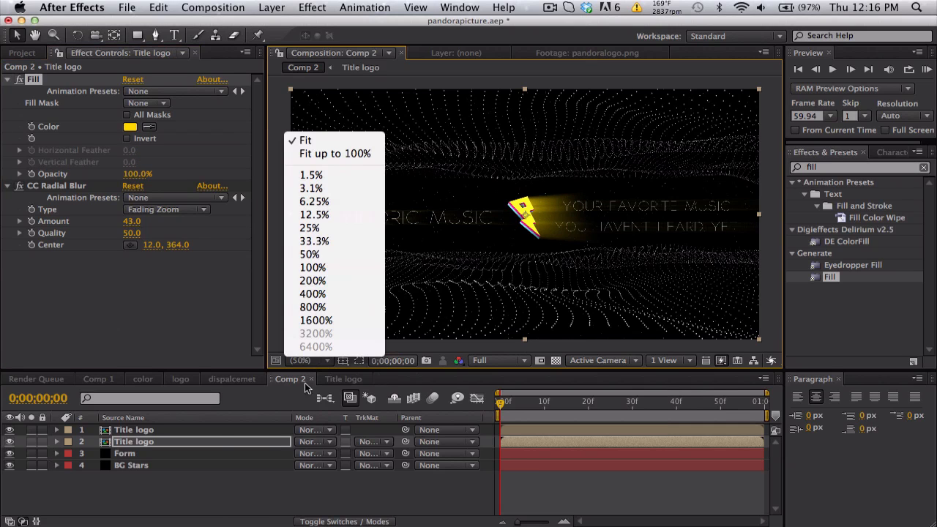
pyautogui.click(332, 268)
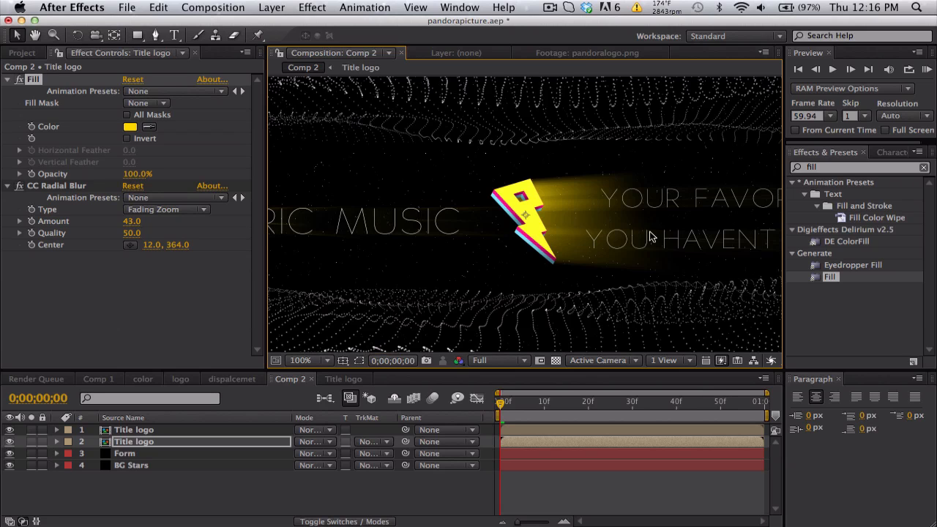
pyautogui.write('level')
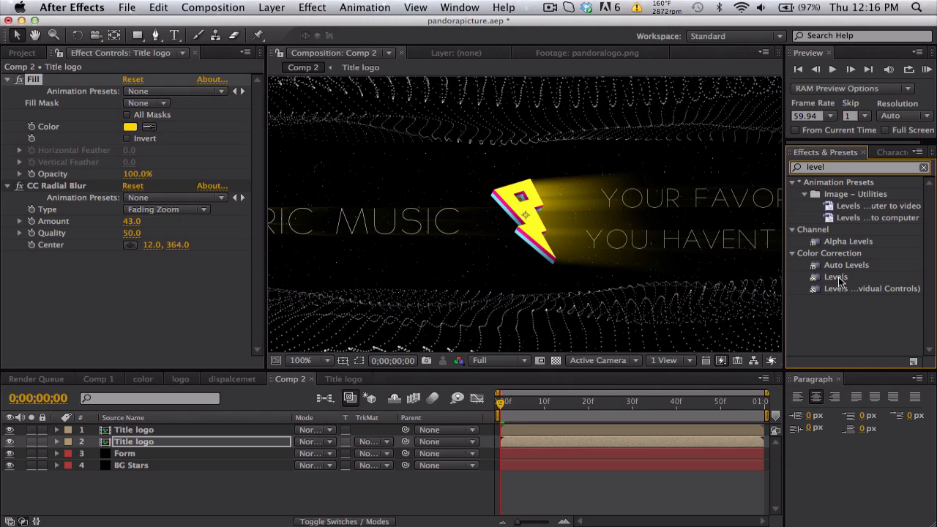
pyautogui.moveTo(842, 280); pyautogui.dragTo(196, 315)
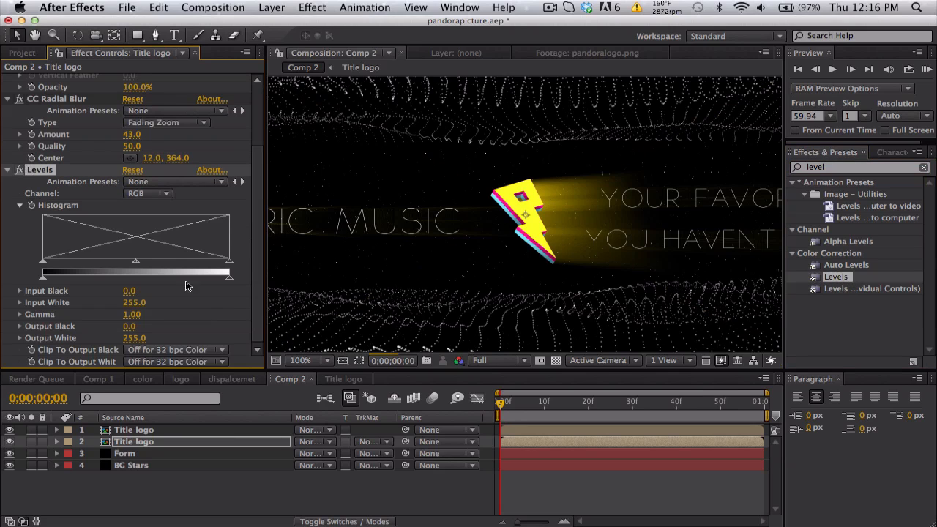
# Switch Levels to the Alpha channel and set Alpha Input White to 229 and Alpha Gamma to 1.61.
pyautogui.click(169, 195)
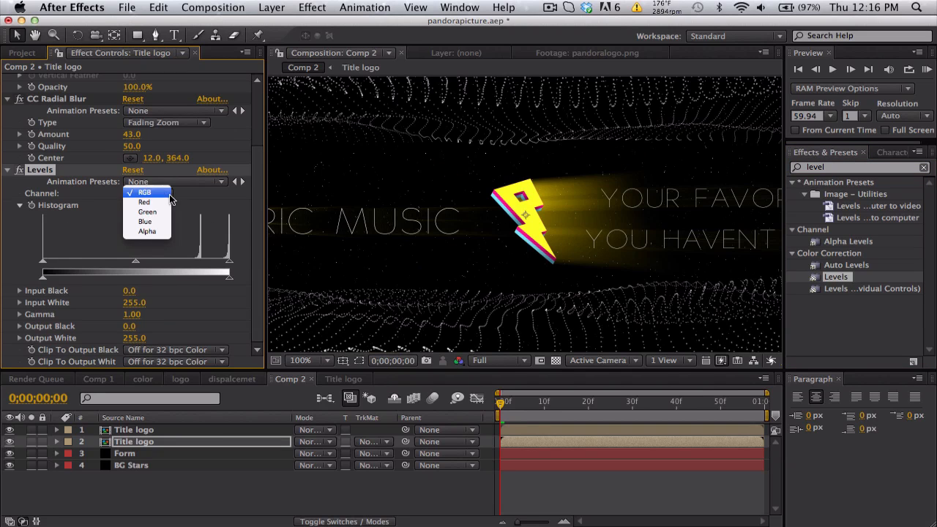
pyautogui.click(149, 230)
pyautogui.moveTo(135, 265); pyautogui.dragTo(82, 267)
pyautogui.moveTo(229, 262); pyautogui.dragTo(210, 265)
pyautogui.moveTo(77, 263); pyautogui.dragTo(41, 267)
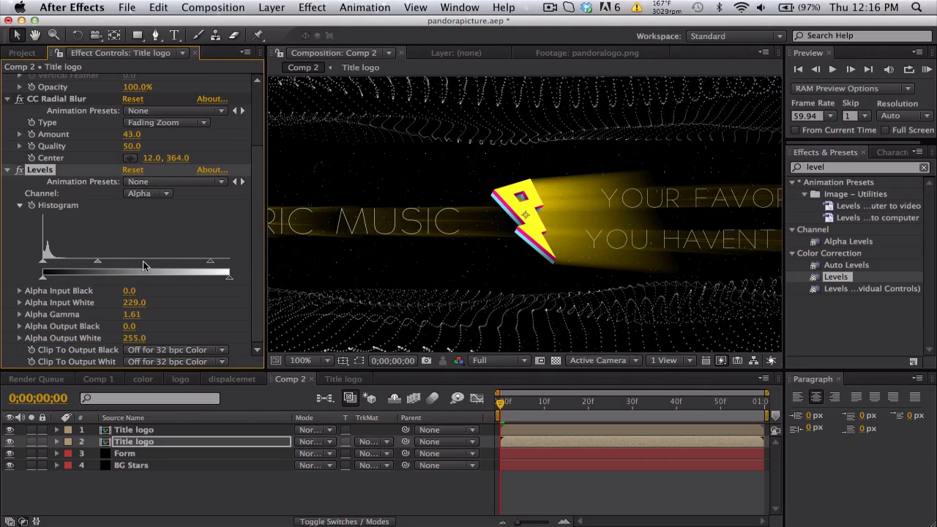
pyautogui.click(320, 361)
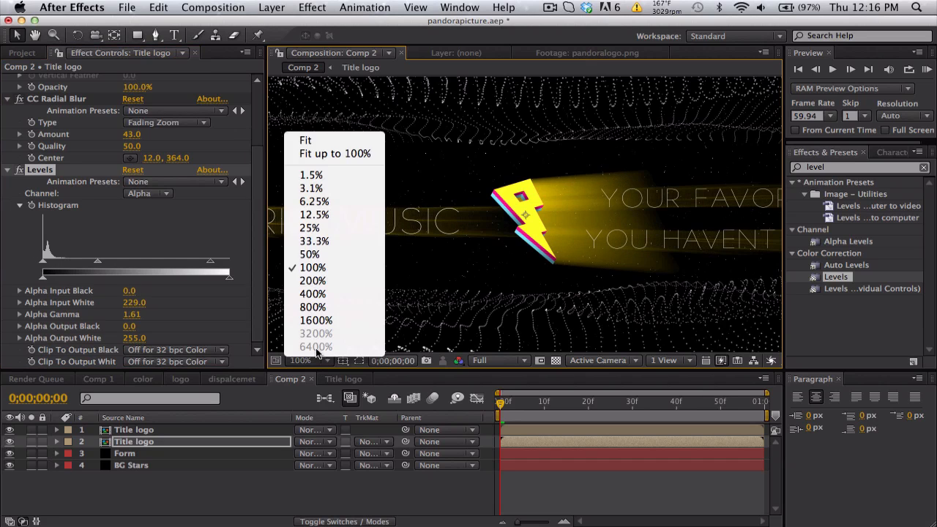
# Fit the whole composition in the viewer and hide both Title logo layers.
pyautogui.click(305, 141)
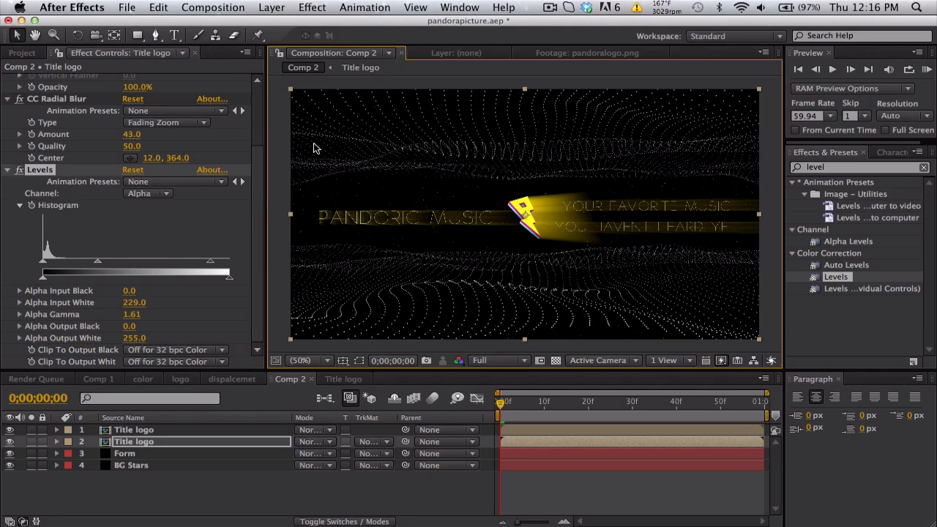
pyautogui.click(12, 441)
pyautogui.click(11, 430)
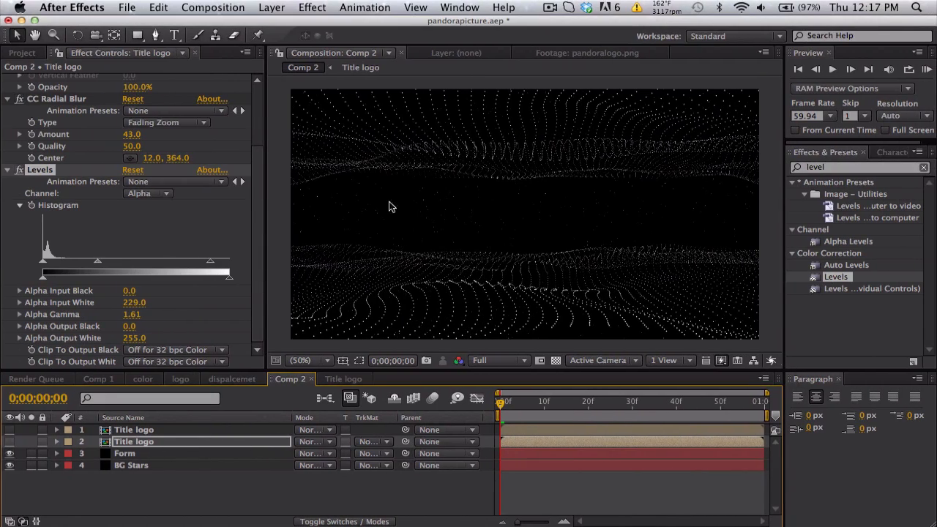
# Create a new composition named "The Colors" with a width and height of 1000 px.
pyautogui.click(238, 7)
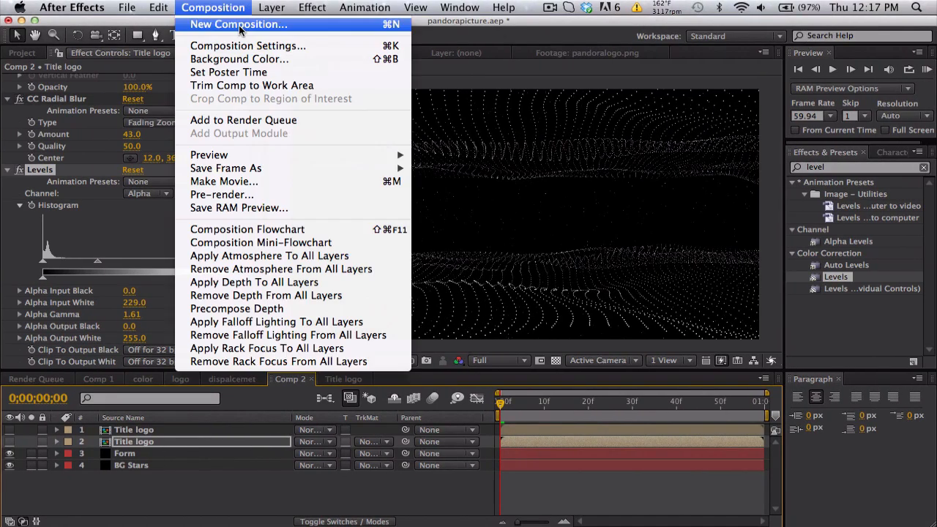
pyautogui.click(242, 28)
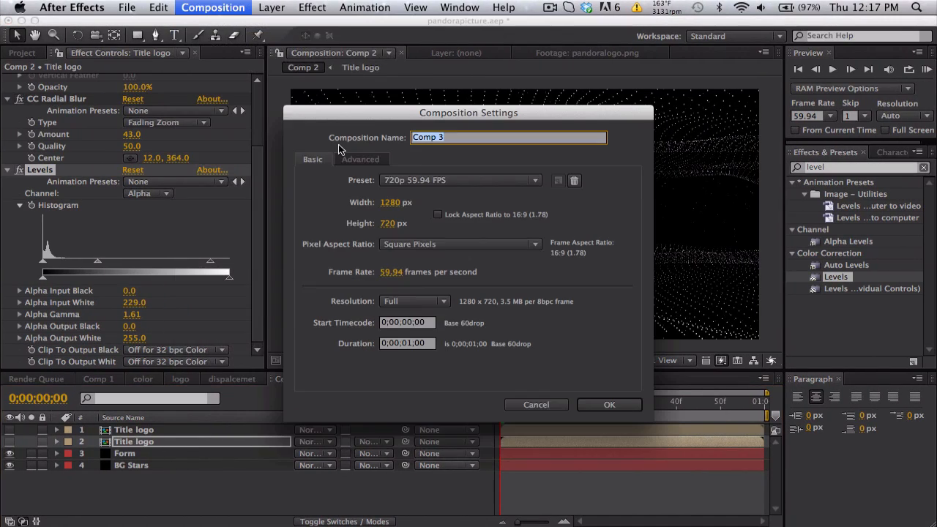
pyautogui.write('Colors')
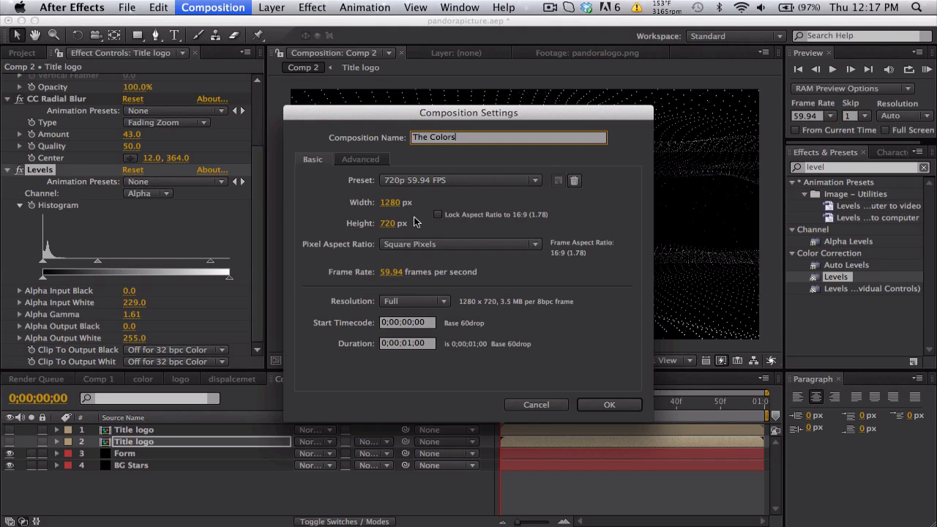
pyautogui.click(396, 205)
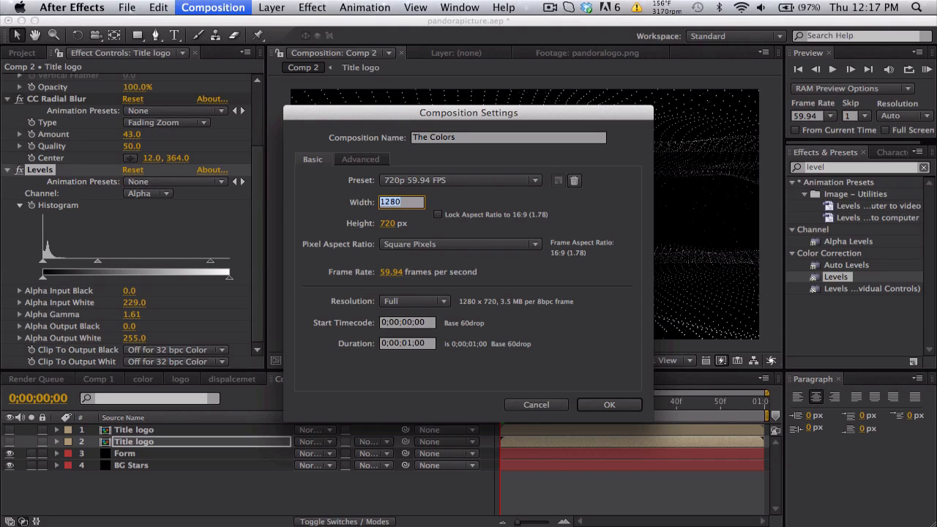
pyautogui.write('1000')
pyautogui.press('Tab')
pyautogui.write('1000')
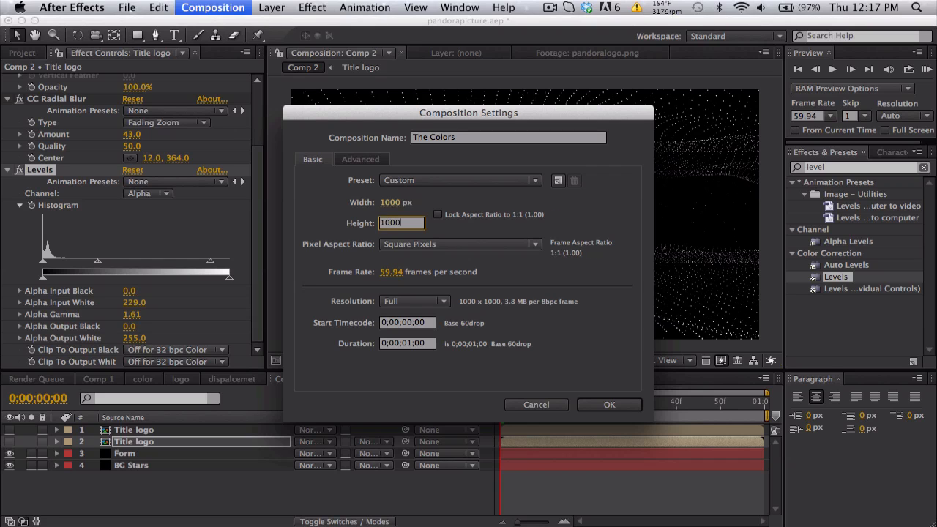
pyautogui.click(610, 405)
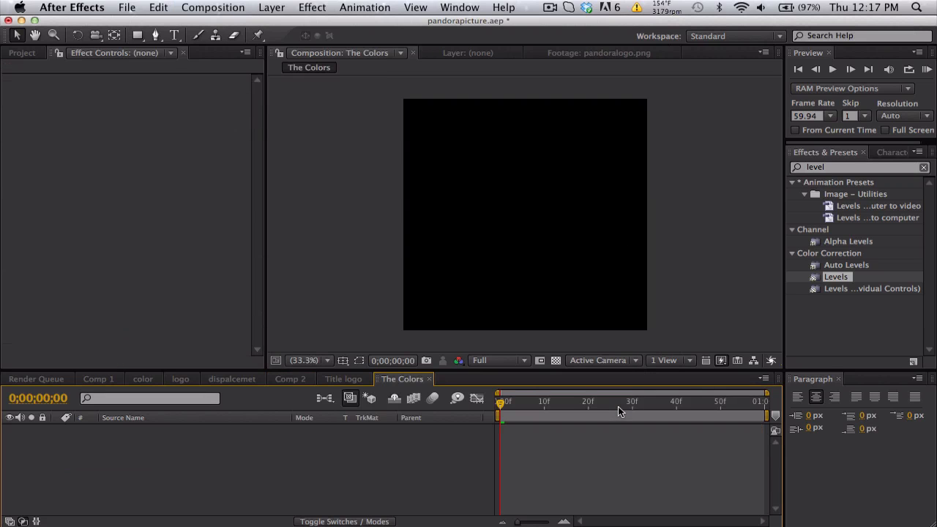
# Add a 1000 x 1000 px black solid and give it an elliptical mask that fills the whole layer.
pyautogui.click(271, 8)
pyautogui.moveTo(278, 24)
pyautogui.click(468, 42)
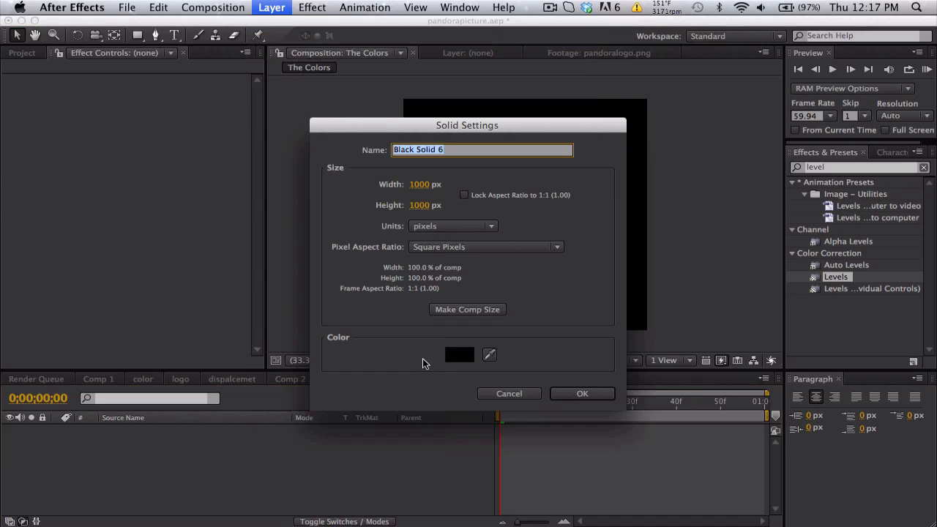
pyautogui.click(593, 394)
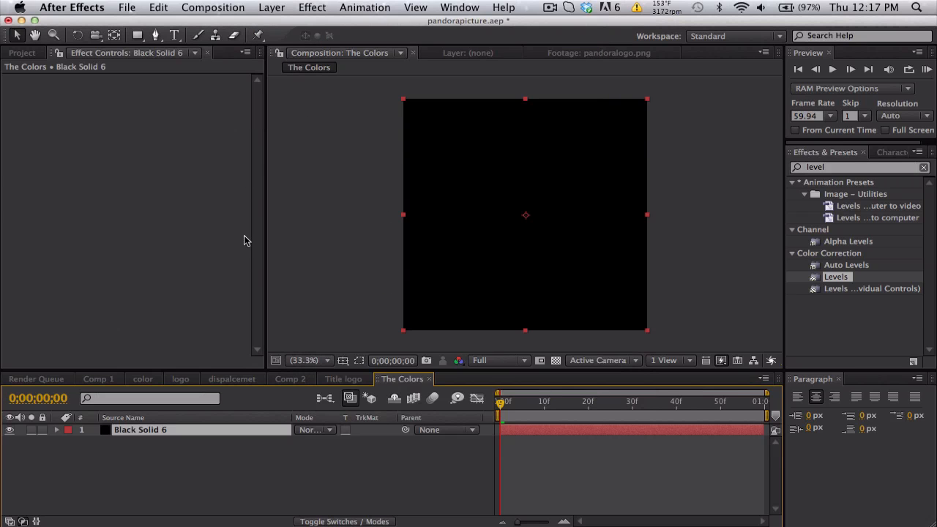
pyautogui.moveTo(137, 35); pyautogui.dragTo(163, 64)
pyautogui.doubleClick(137, 35)
pyautogui.press('v')
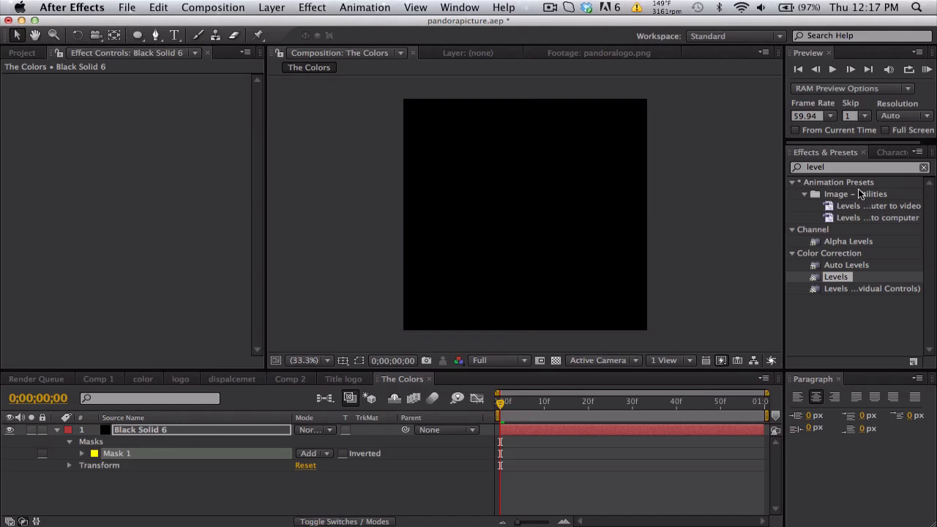
# Apply the Fill effect to the masked black solid.
pyautogui.click(856, 169)
pyautogui.write('dill')
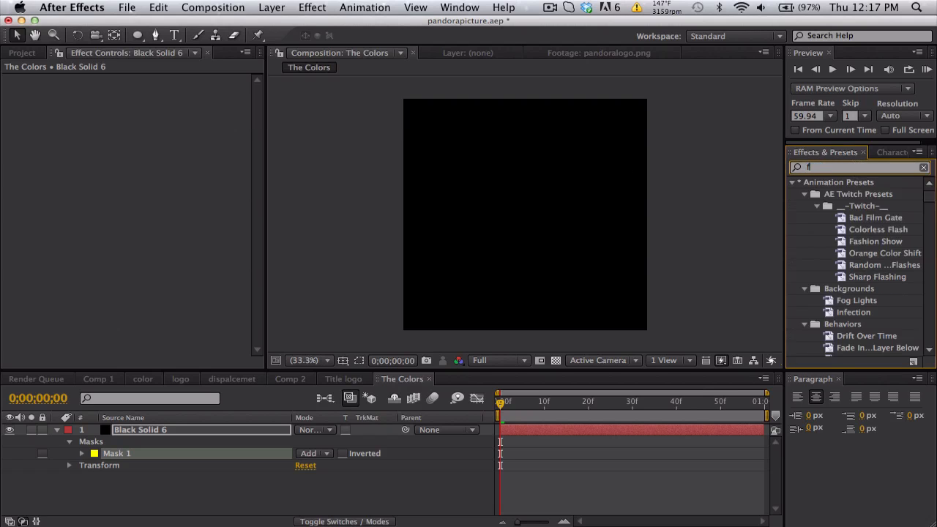
pyautogui.moveTo(824, 277); pyautogui.dragTo(638, 430)
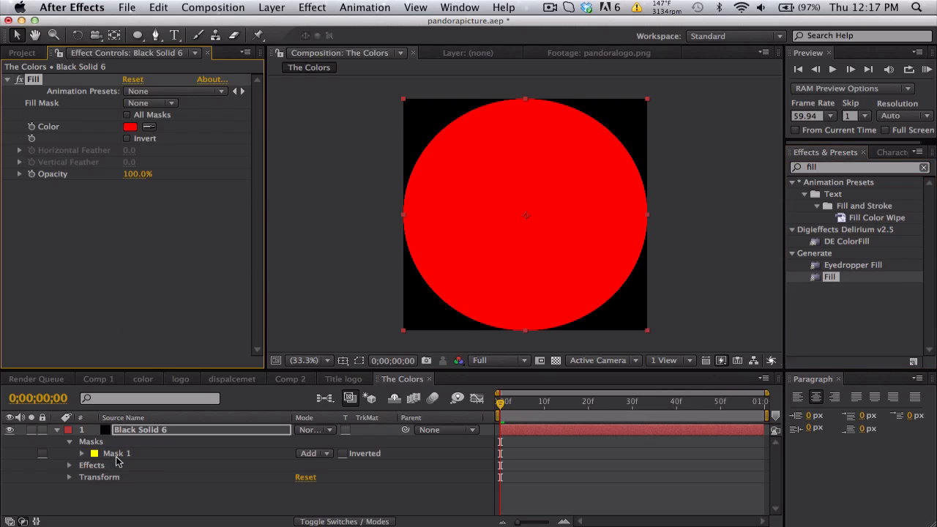
# Duplicate the solid's mask and set the copy to Subtract with an expansion of -102 pixels and a feather of 266 pixels.
pyautogui.click(122, 455)
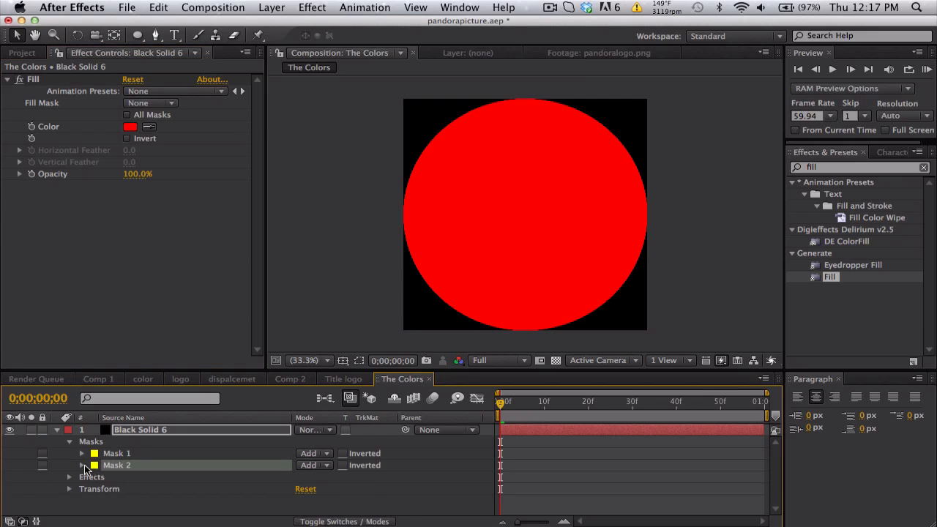
pyautogui.click(82, 465)
pyautogui.click(316, 462)
pyautogui.click(320, 469)
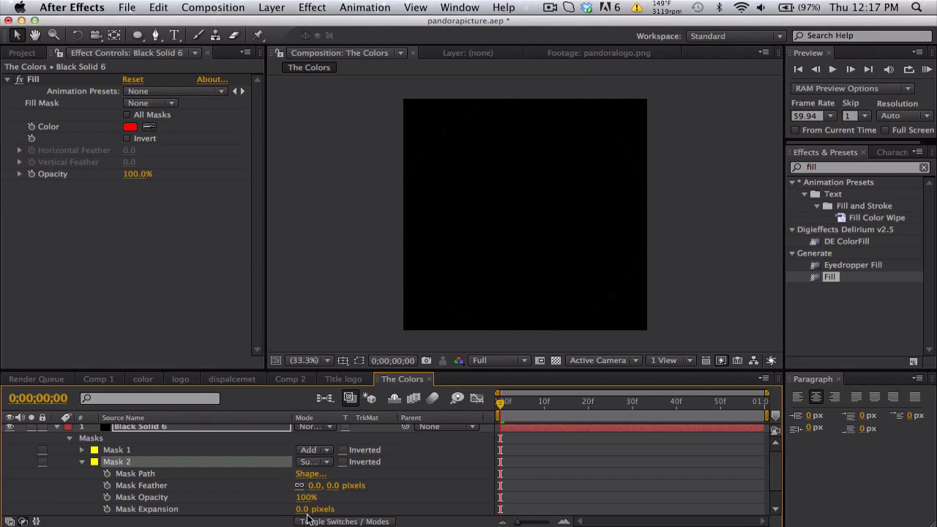
pyautogui.moveTo(307, 508); pyautogui.dragTo(445, 486)
pyautogui.click(303, 485)
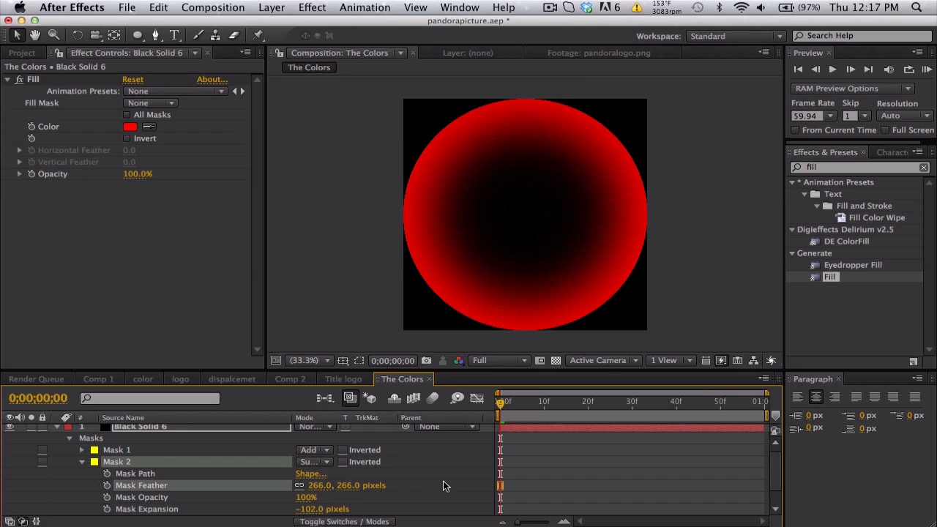
# Scale the ring layer down to 32%.
pyautogui.click(214, 429)
pyautogui.press('s')
pyautogui.moveTo(351, 443); pyautogui.dragTo(304, 443)
pyautogui.click(290, 475)
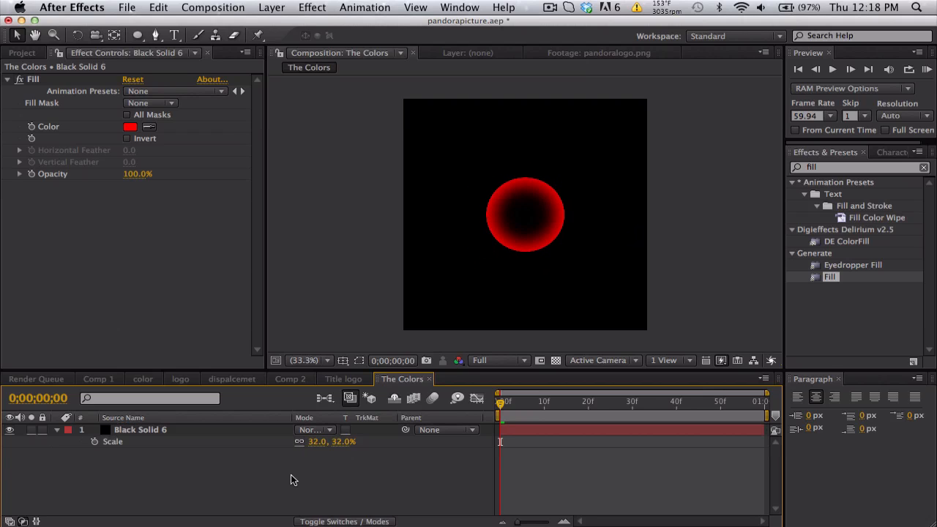
# Apply Fractal Noise to the ring layer and delete its Fill effect.
pyautogui.click(837, 166)
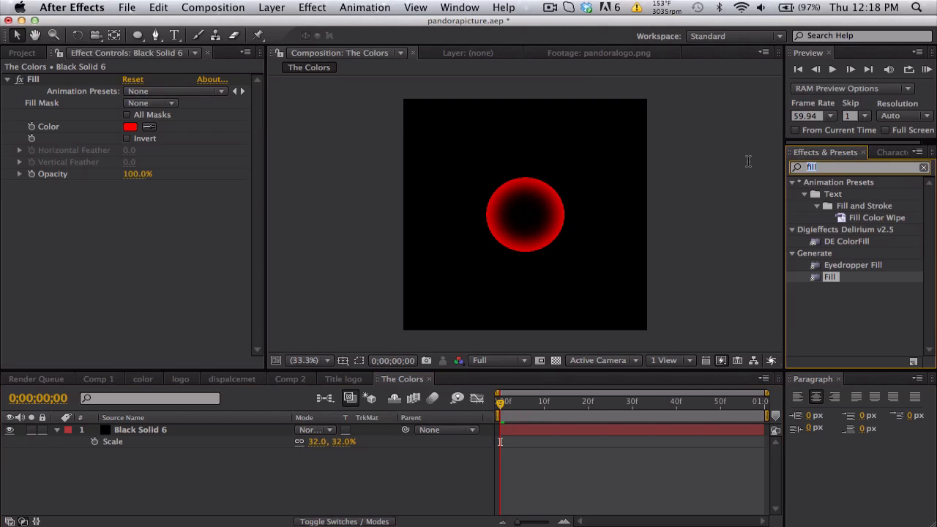
pyautogui.write('frac')
pyautogui.moveTo(878, 257); pyautogui.dragTo(67, 80)
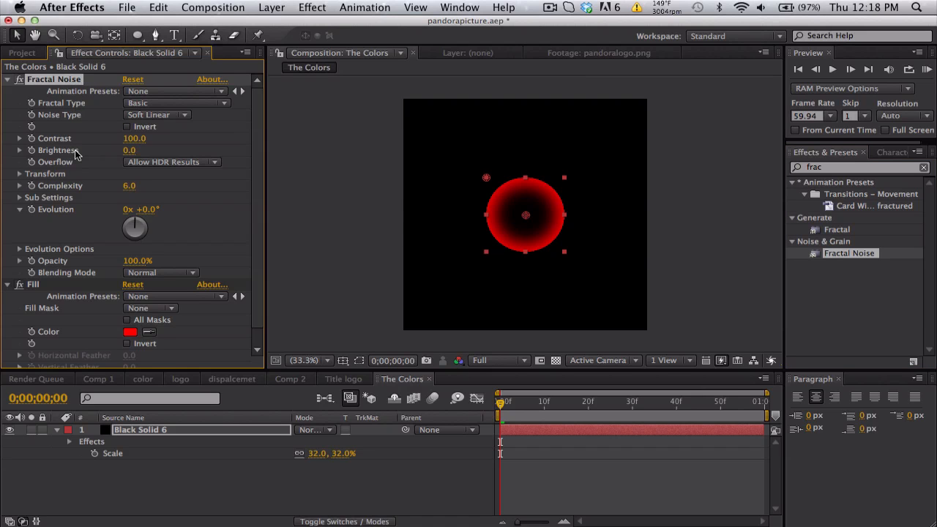
pyautogui.click(33, 285)
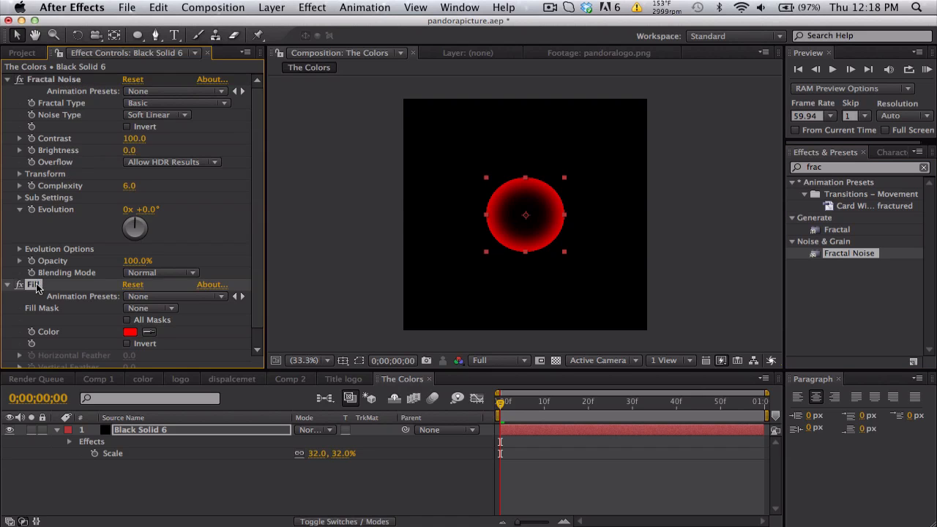
pyautogui.press('Delete')
# Add the Tint effect below Fractal Noise on the ring layer.
pyautogui.click(809, 168)
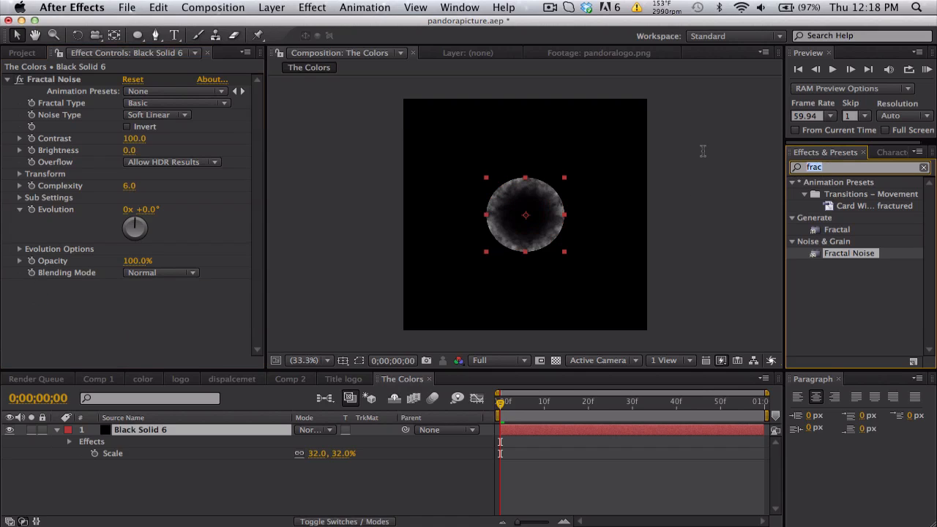
pyautogui.write('tint')
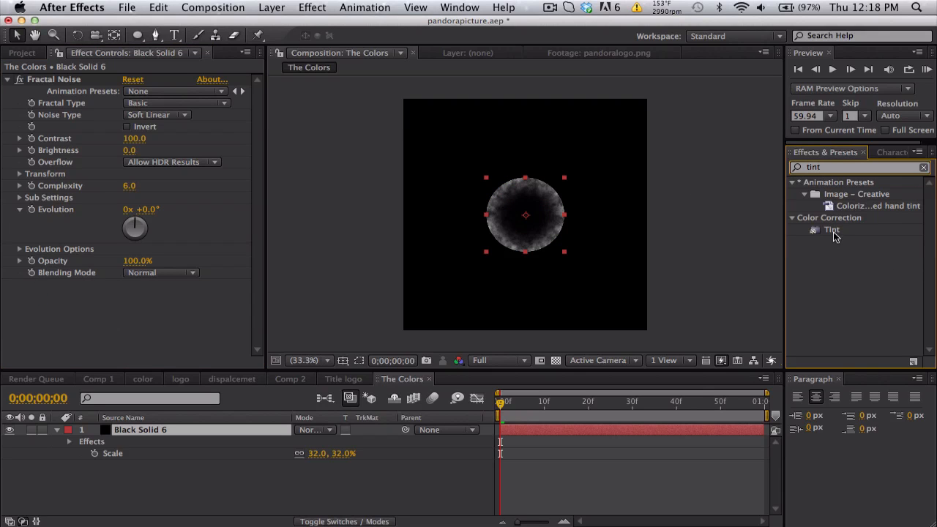
pyautogui.moveTo(833, 235); pyautogui.dragTo(205, 314)
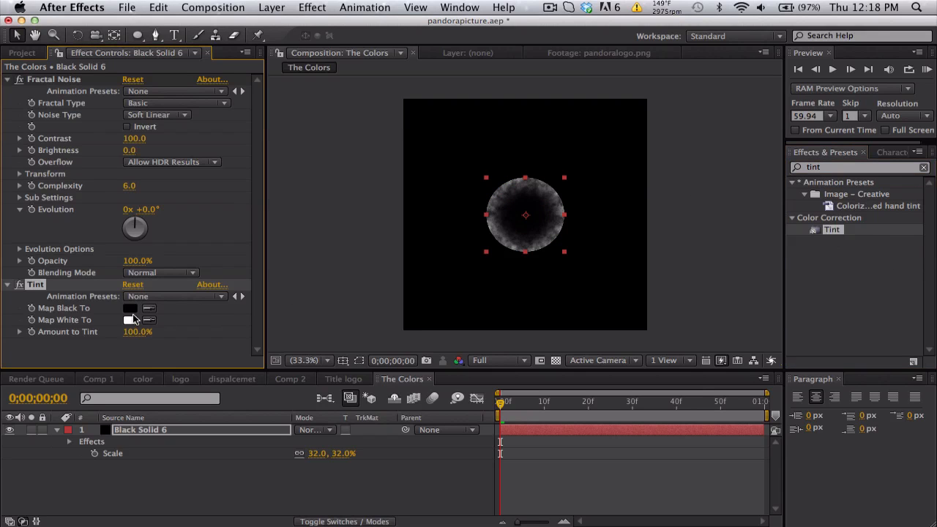
# Set Tint's Map White To color to red (FF0000).
pyautogui.click(129, 320)
pyautogui.moveTo(483, 350)
pyautogui.mouseDown()
pyautogui.moveTo(483, 320)
pyautogui.moveTo(472, 317)
pyautogui.mouseUp()
pyautogui.click(572, 327)
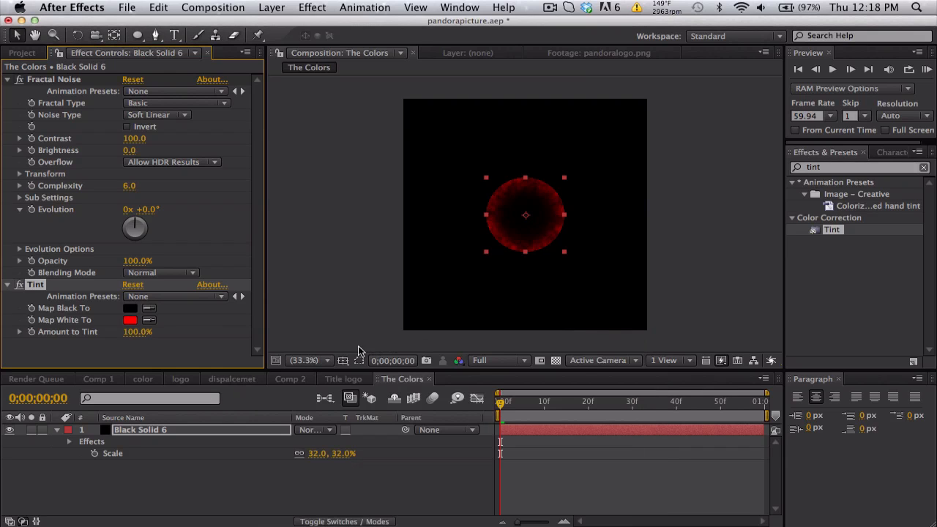
# Change Tint's Map White To color to yellow (F0FF00).
pyautogui.click(130, 320)
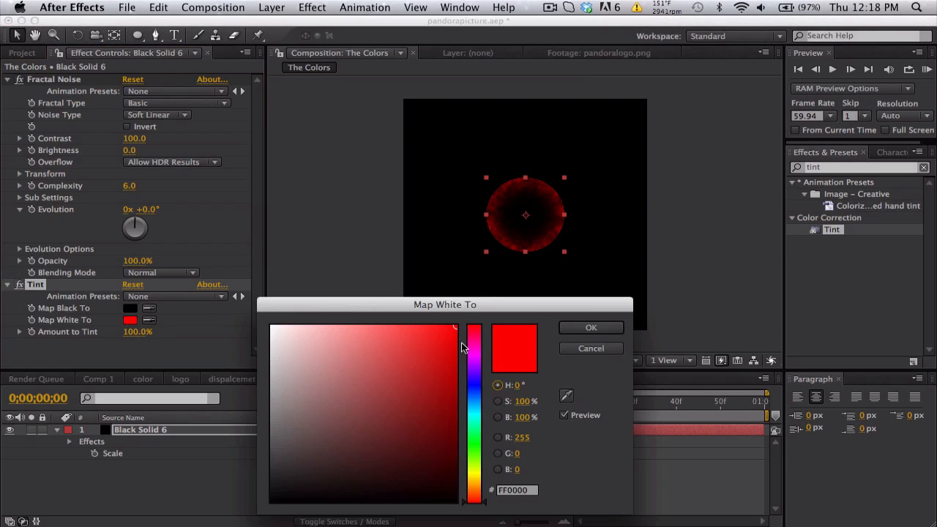
pyautogui.click(480, 472)
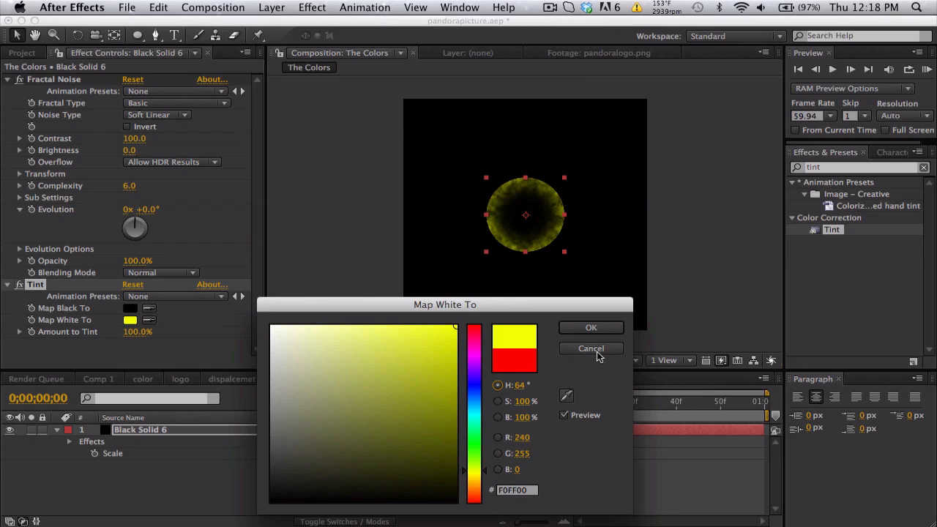
pyautogui.click(590, 328)
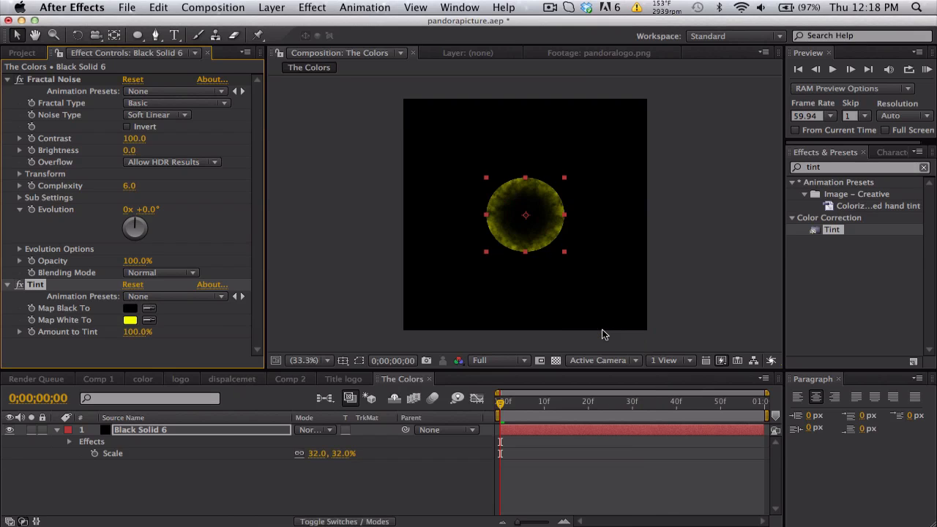
# Set the feather of Mask 1 to 92 pixels and the expansion of Mask 2 to -166 pixels.
pyautogui.click(240, 429)
pyautogui.press('s')
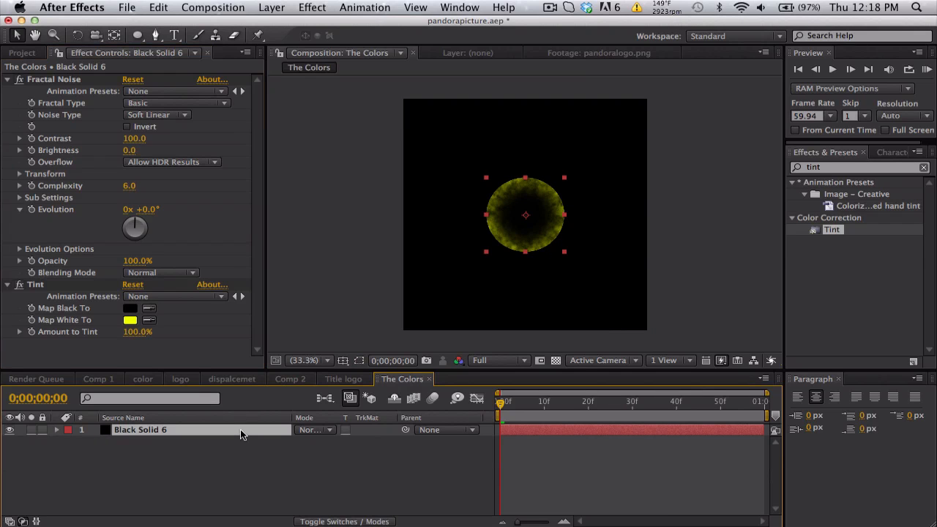
pyautogui.press('f')
pyautogui.moveTo(339, 455); pyautogui.dragTo(396, 448)
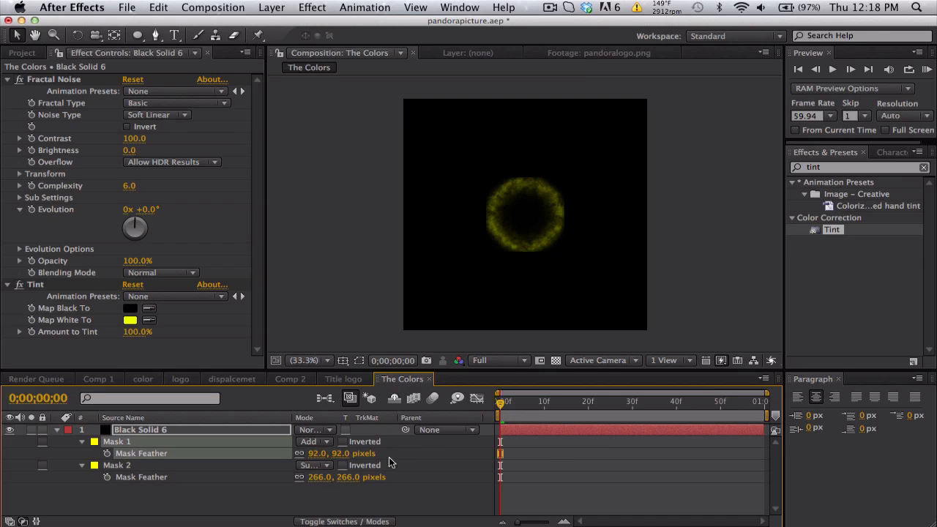
pyautogui.click(81, 465)
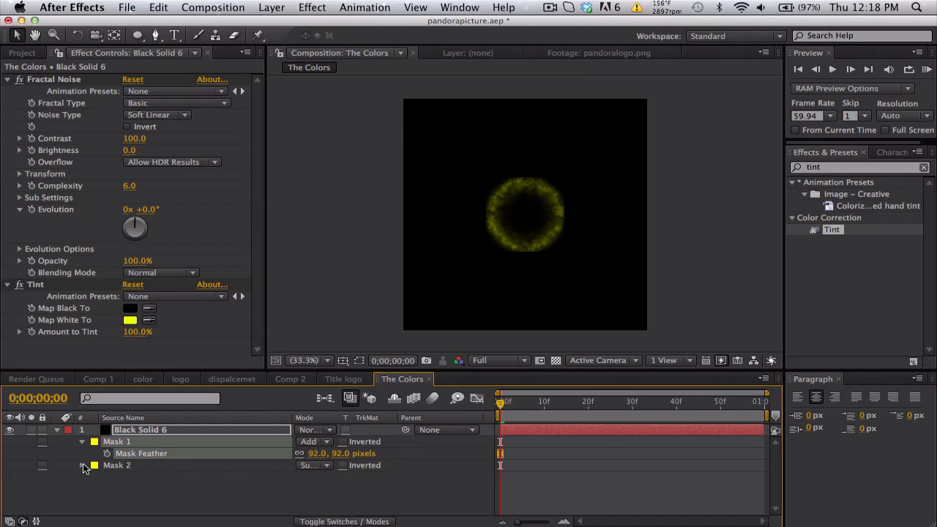
pyautogui.moveTo(314, 511); pyautogui.dragTo(256, 502)
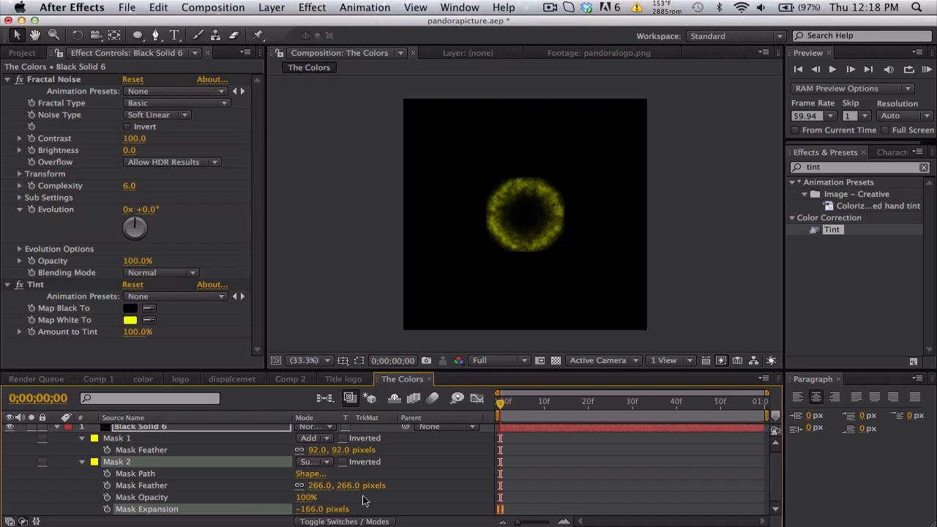
pyautogui.click(450, 496)
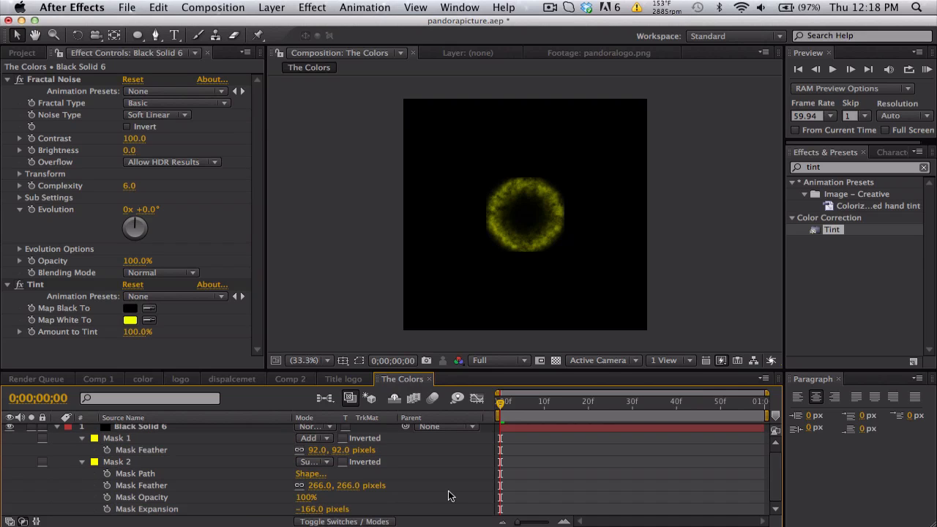
# Duplicate the yellow ring layer and scale the copy down to about 18%.
pyautogui.click(168, 428)
pyautogui.press('super+d')
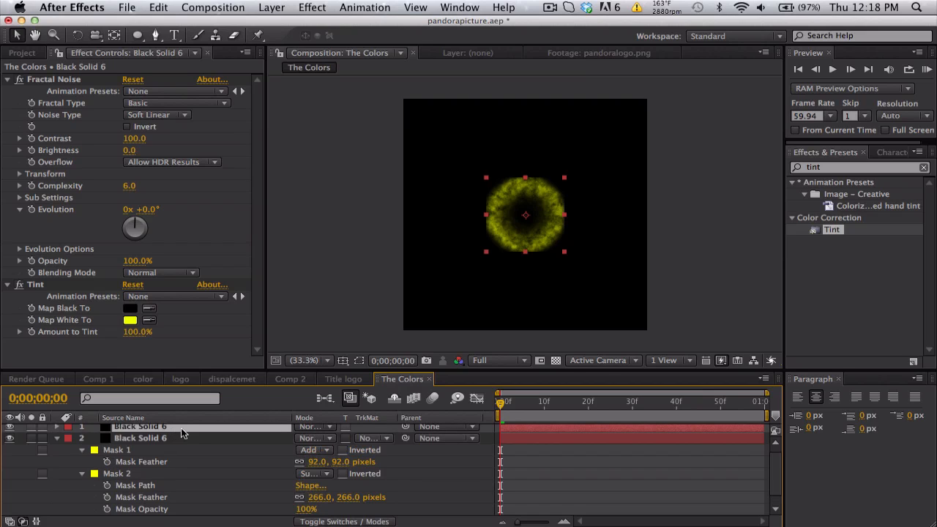
pyautogui.press('s')
pyautogui.moveTo(335, 439); pyautogui.dragTo(325, 440)
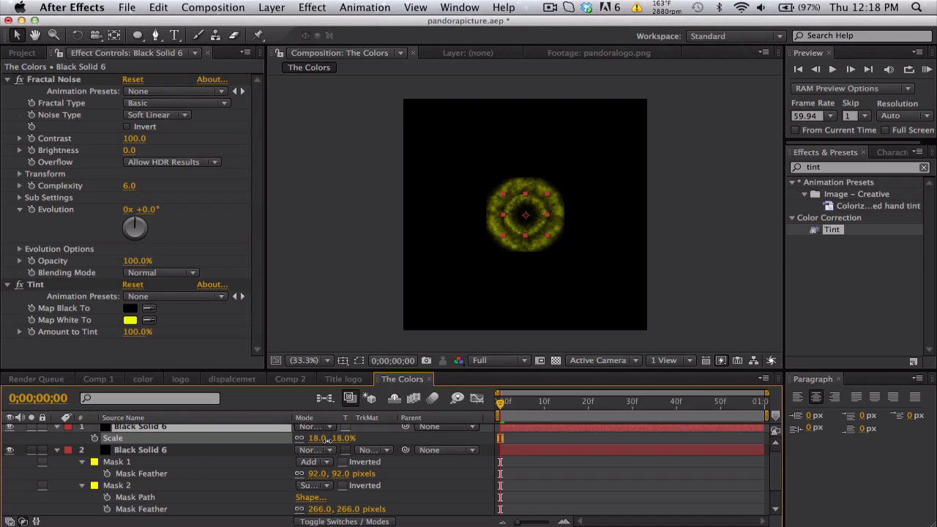
# Change the smaller ring copy's Tint Map White To color to blue (0084FF).
pyautogui.click(130, 321)
pyautogui.moveTo(476, 410); pyautogui.dragTo(475, 402)
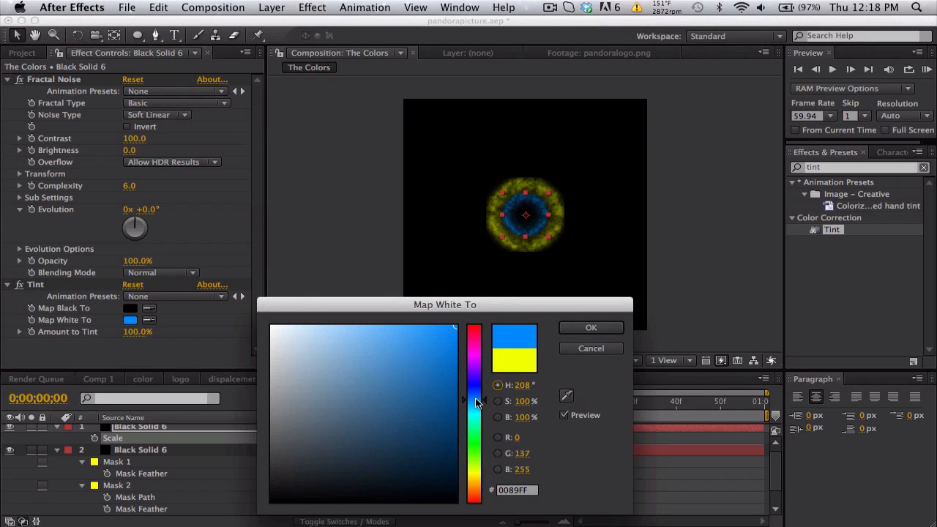
pyautogui.click(593, 328)
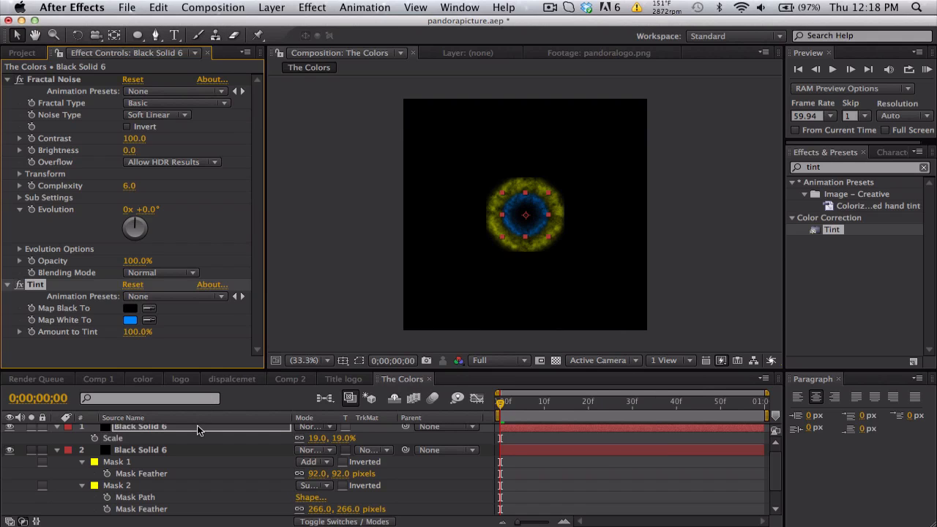
# Duplicate the blue ring layer and set the copy's Scale to 28%.
pyautogui.click(199, 426)
pyautogui.press('super+d')
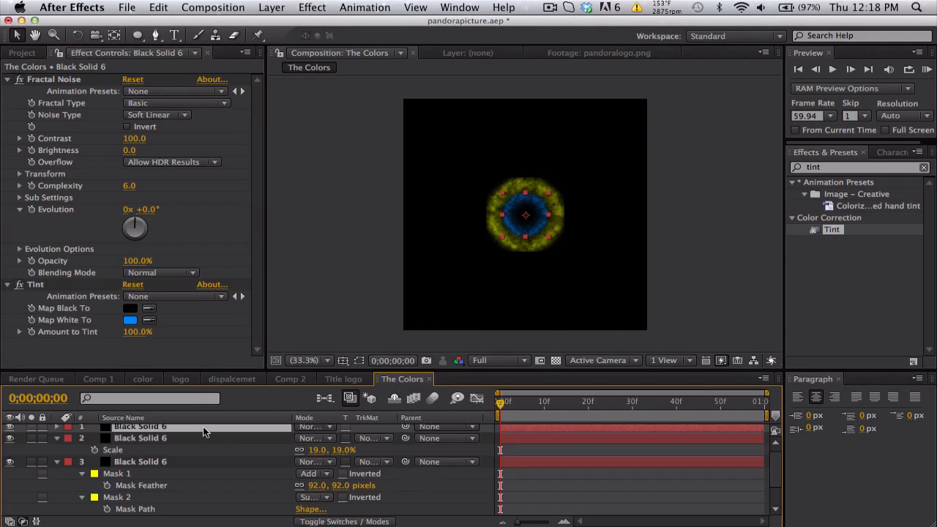
pyautogui.press('s')
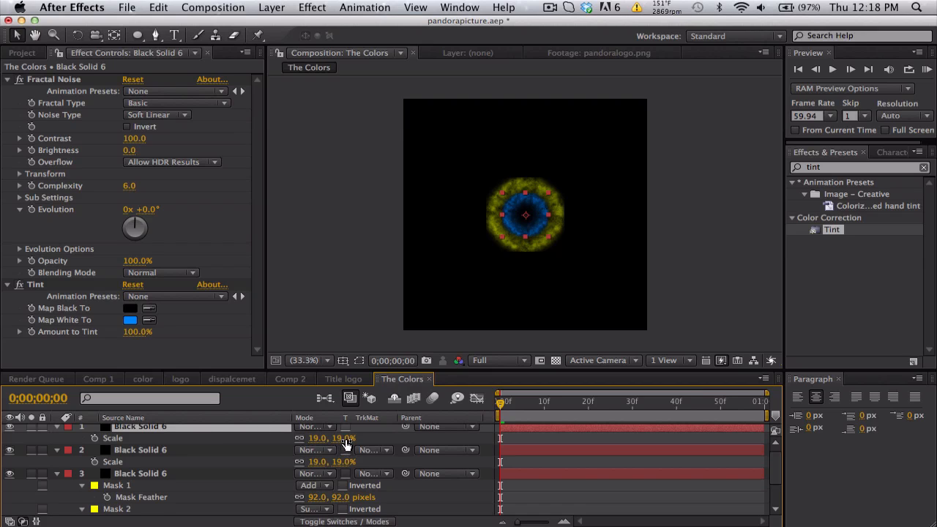
pyautogui.moveTo(338, 438); pyautogui.dragTo(354, 437)
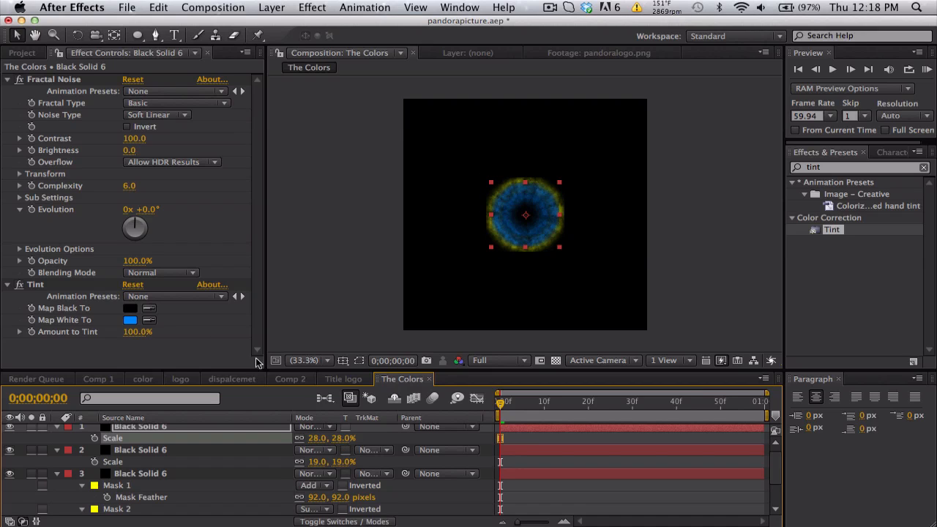
# Change the new copy's Tint Map White To color to magenta (FF00D8).
pyautogui.click(131, 320)
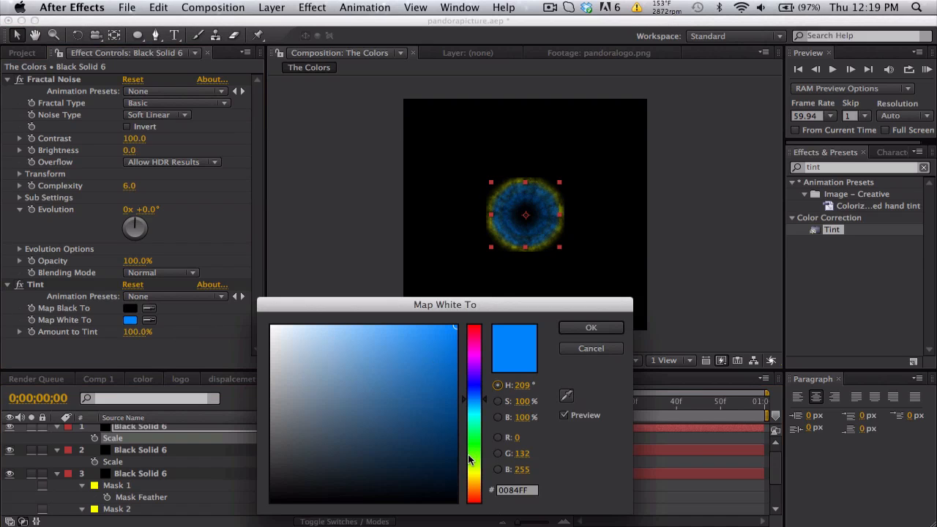
pyautogui.click(473, 351)
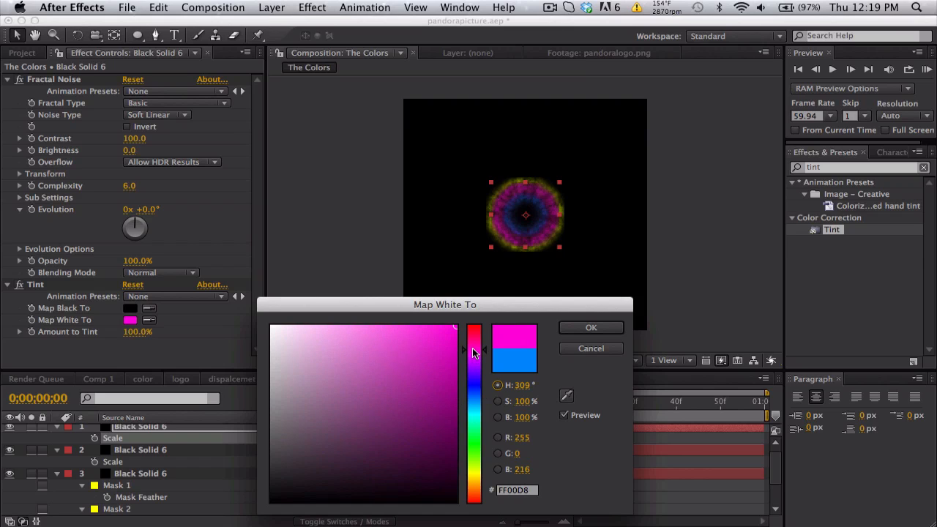
pyautogui.click(608, 331)
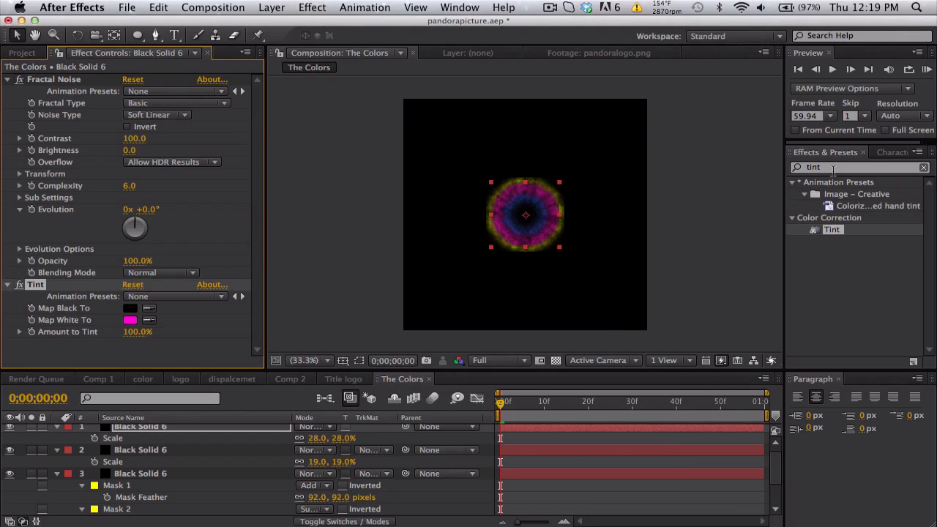
# Search the effects for "turb" and apply Turbulent Displace to the yellow ring layer.
pyautogui.click(832, 170)
pyautogui.write('turb')
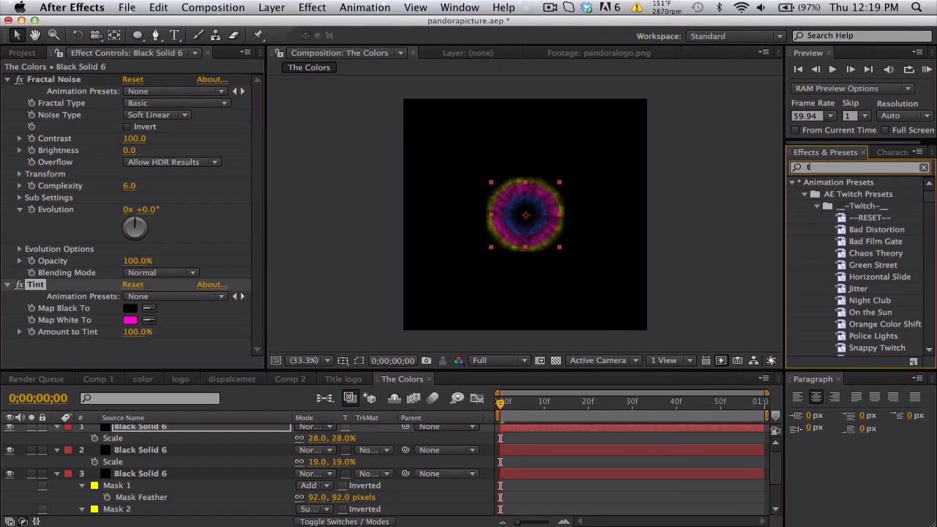
pyautogui.moveTo(860, 194); pyautogui.dragTo(186, 474)
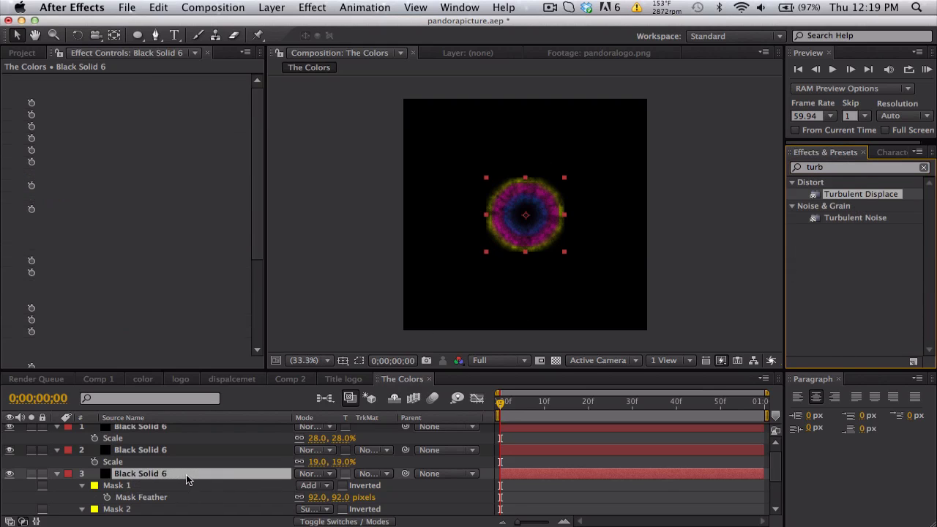
# Solo the yellow ring layer and set its Turbulent Displace Amount to 155 and Size to 129.
pyautogui.click(31, 473)
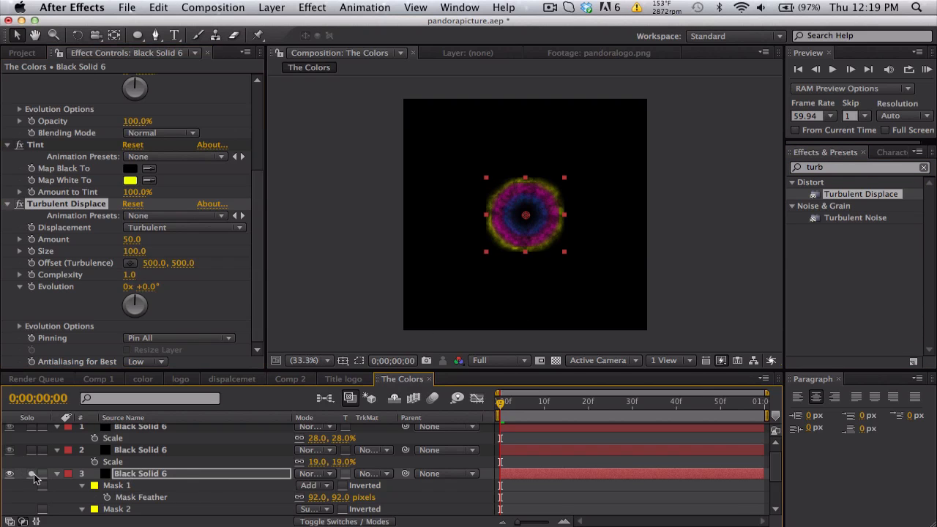
pyautogui.click(131, 240)
pyautogui.write('256')
pyautogui.press('Return')
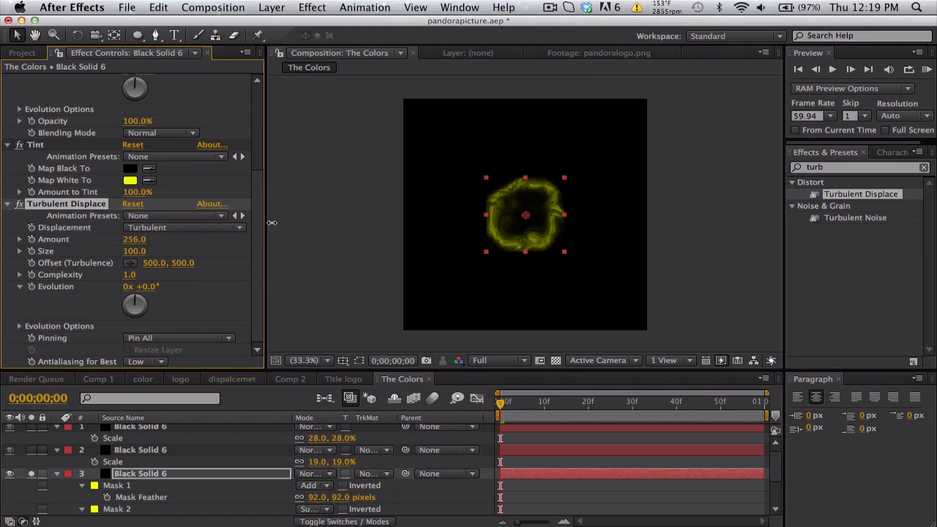
pyautogui.moveTo(272, 223); pyautogui.dragTo(189, 230)
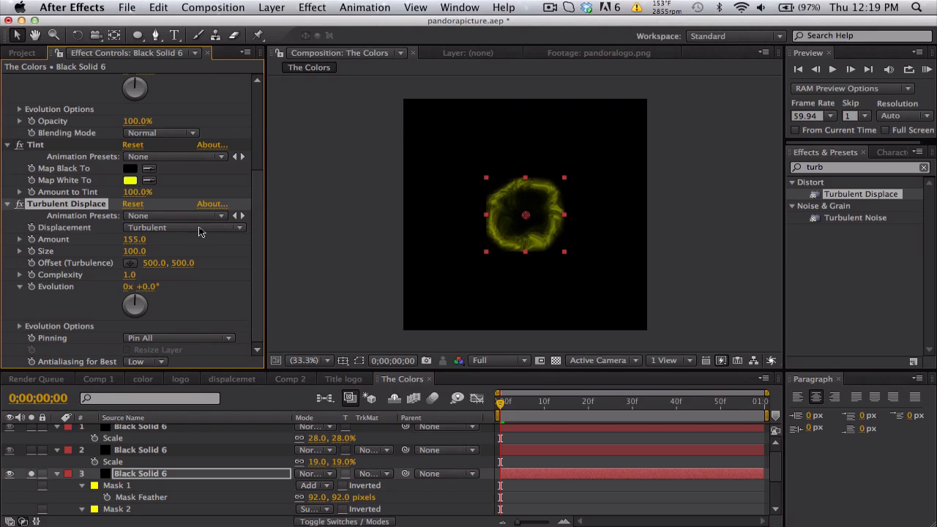
pyautogui.moveTo(136, 252)
pyautogui.mouseDown()
pyautogui.moveTo(69, 251)
pyautogui.moveTo(150, 244)
pyautogui.mouseUp()
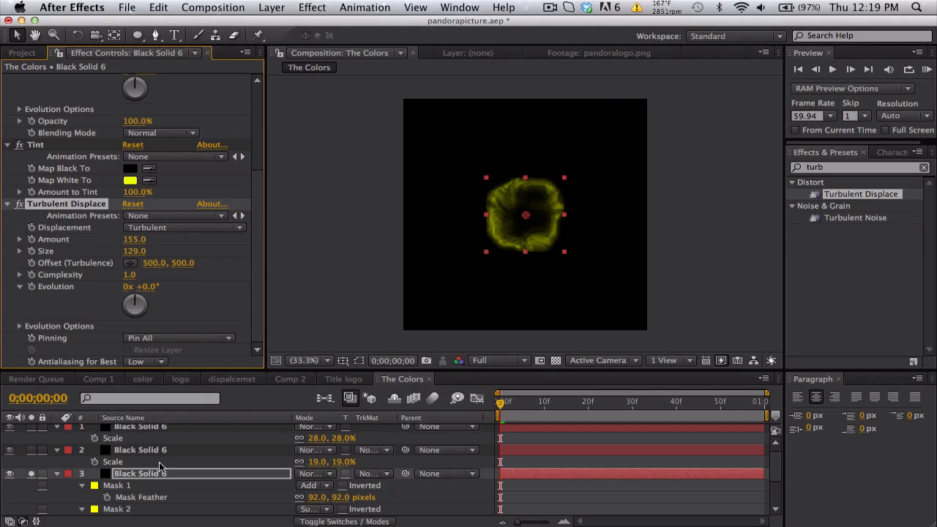
# Try Turbulent Displace on the blue ring layer with the yellow ring unsoloed, and remove the effect from the blue ring again.
pyautogui.click(172, 449)
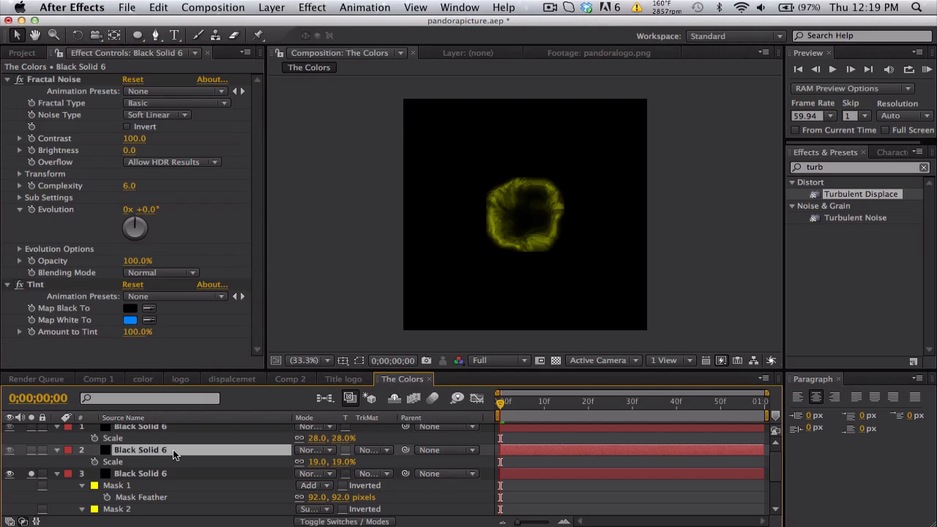
pyautogui.click(32, 486)
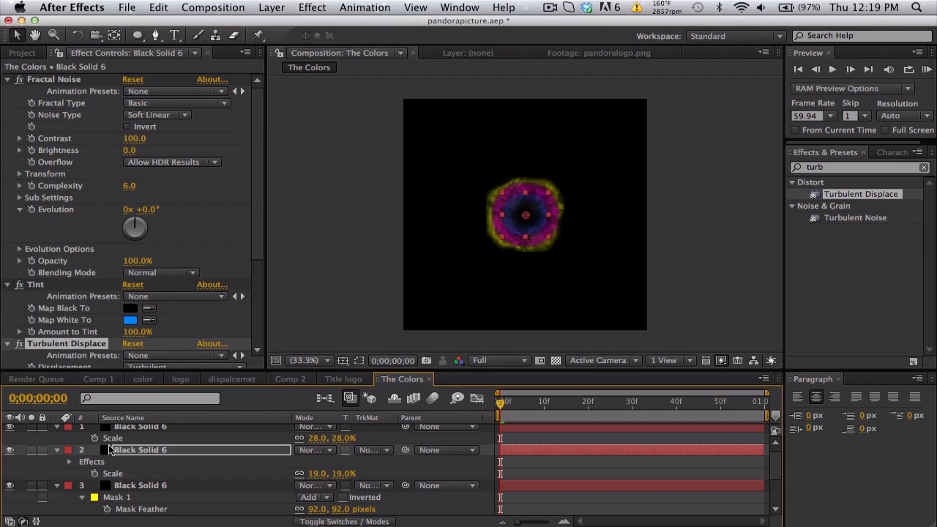
pyautogui.click(73, 347)
pyautogui.press('Delete')
# Add an adjustment layer above the ring layers and paste Turbulent Displace onto it.
pyautogui.click(311, 8)
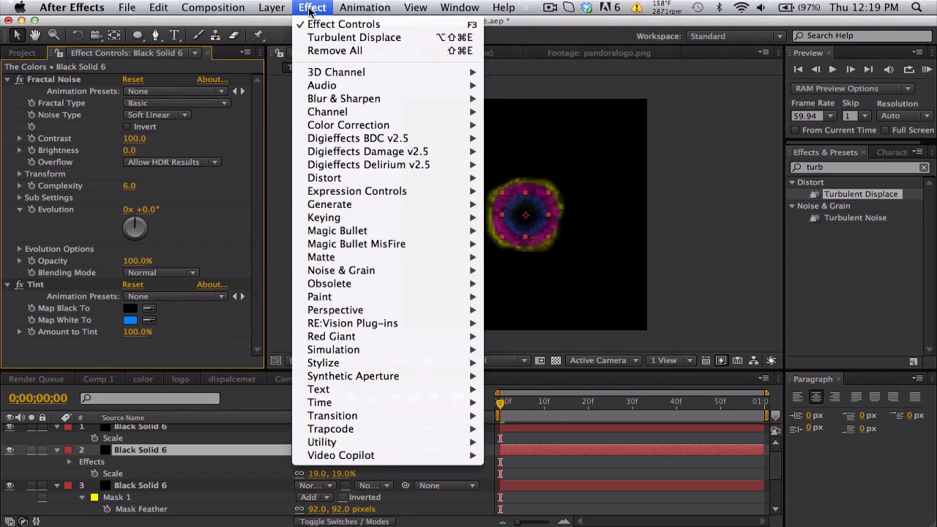
pyautogui.moveTo(271, 8)
pyautogui.moveTo(330, 18)
pyautogui.click(512, 107)
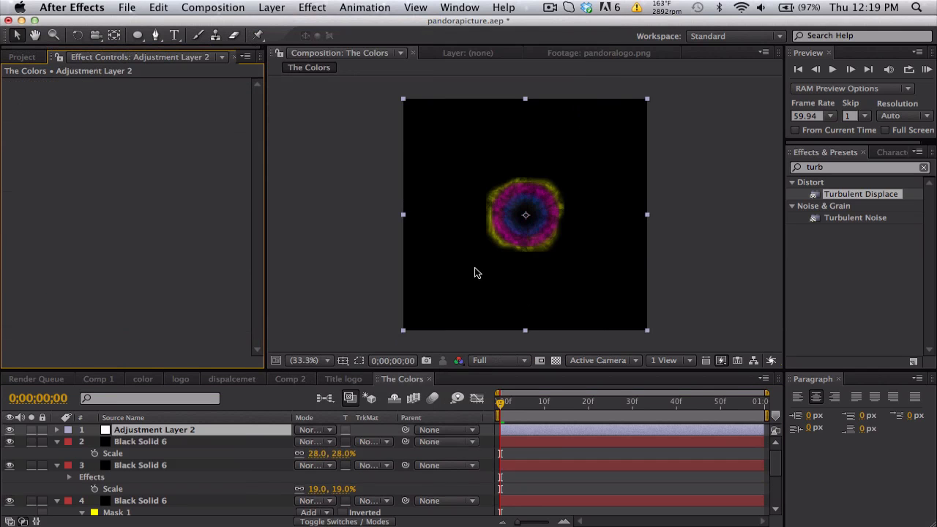
pyautogui.click(227, 430)
pyautogui.press('super+v')
# Delete the Turbulent Displace effect from the yellow ring layer.
pyautogui.scroll(-5, 173, 452)
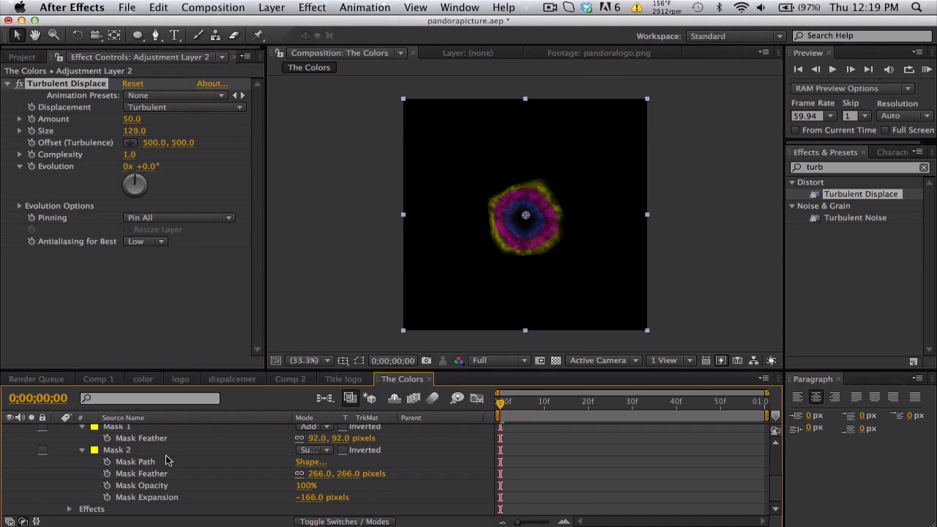
pyautogui.scroll(2, 170, 458)
pyautogui.click(168, 461)
pyautogui.scroll(-3, 148, 321)
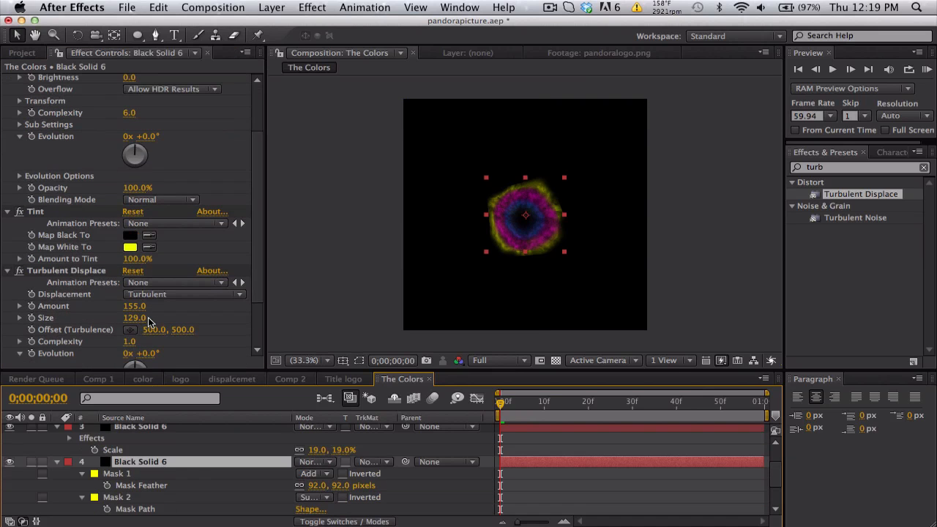
pyautogui.click(96, 279)
pyautogui.click(84, 272)
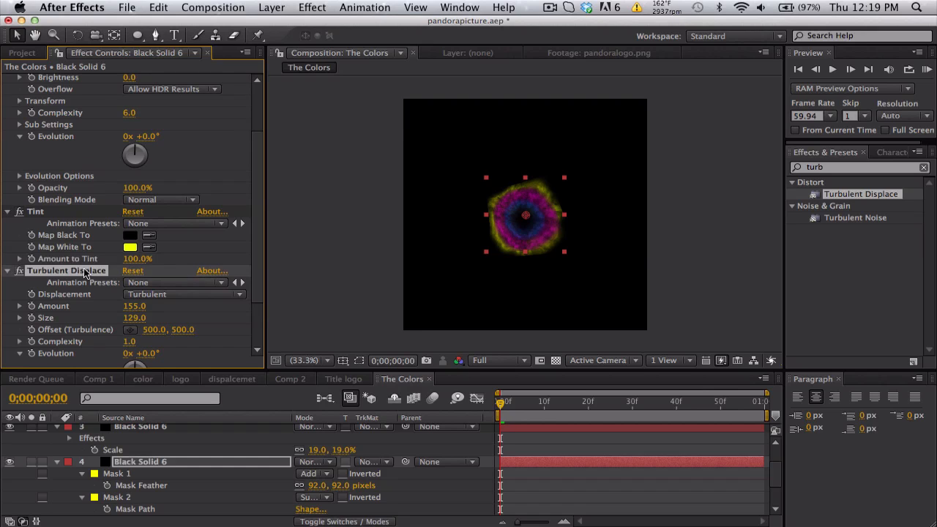
pyautogui.press('Delete')
# Set the adjustment layer's Turbulent Displace Amount to 130 and Size to 36.
pyautogui.click(218, 426)
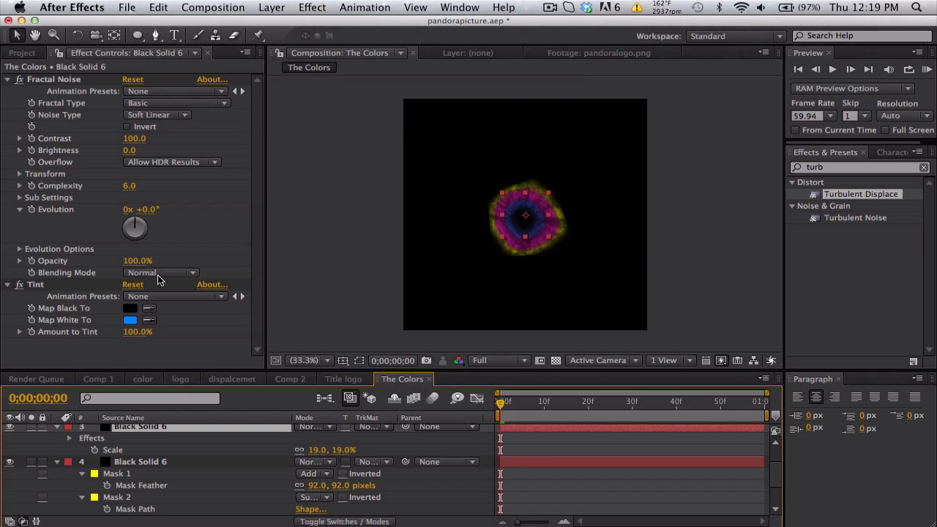
pyautogui.scroll(2, 203, 453)
pyautogui.click(188, 429)
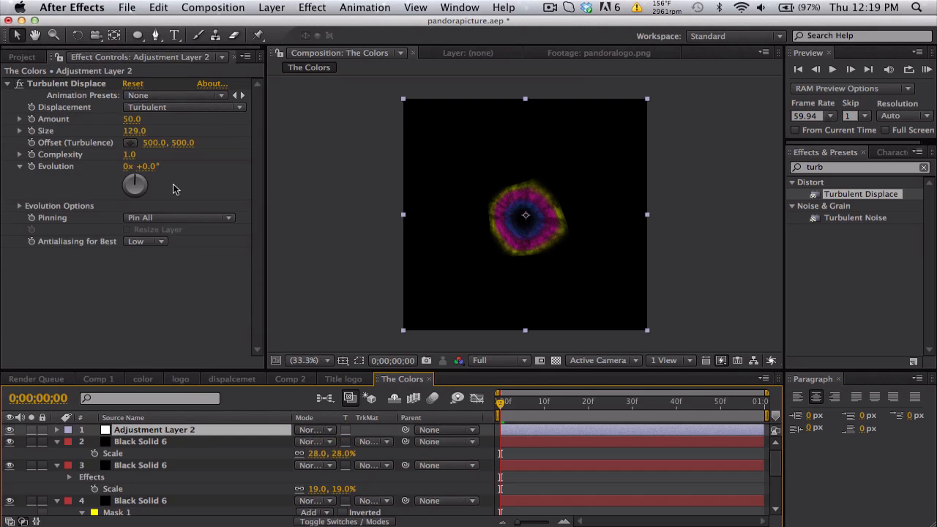
pyautogui.moveTo(135, 131); pyautogui.dragTo(3, 143)
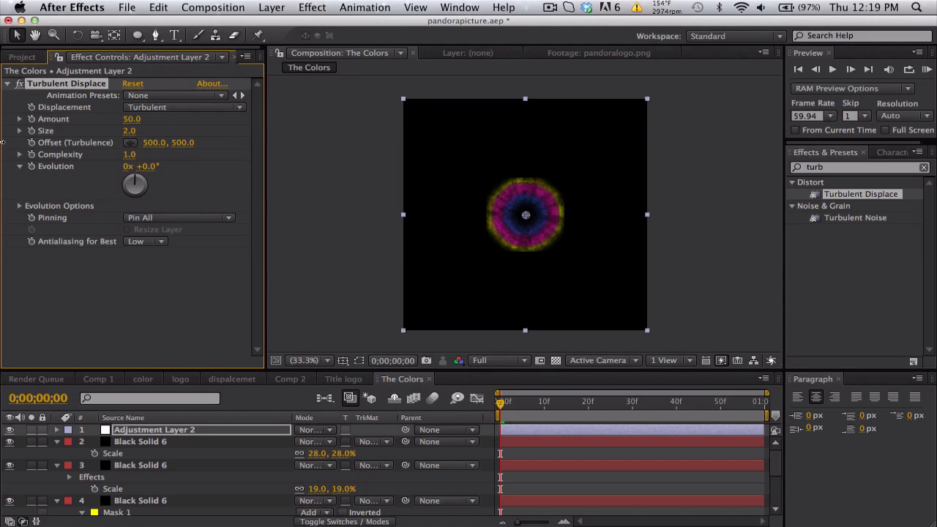
pyautogui.moveTo(126, 131); pyautogui.dragTo(187, 118)
pyautogui.moveTo(132, 131); pyautogui.dragTo(114, 131)
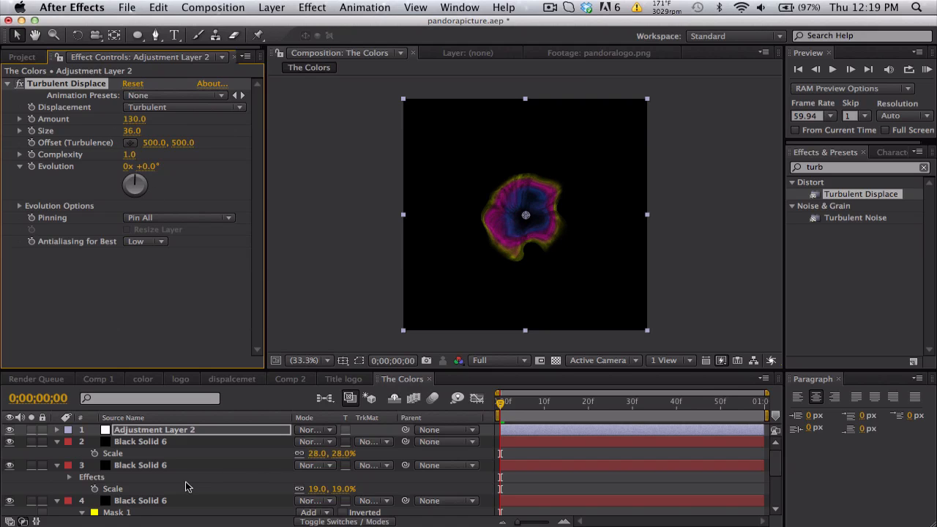
# Scale the yellow ring layer up to 43%.
pyautogui.scroll(-3, 186, 484)
pyautogui.click(186, 430)
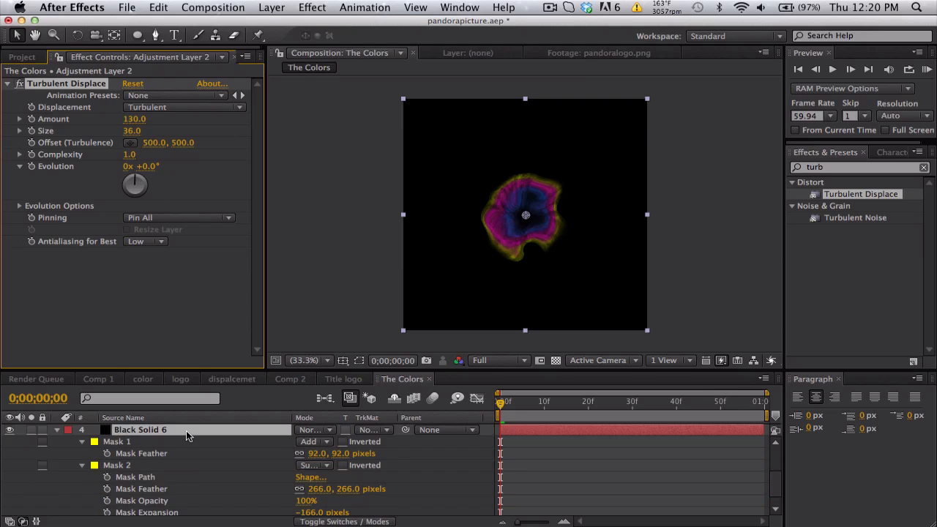
pyautogui.press('s')
pyautogui.moveTo(332, 505); pyautogui.dragTo(341, 505)
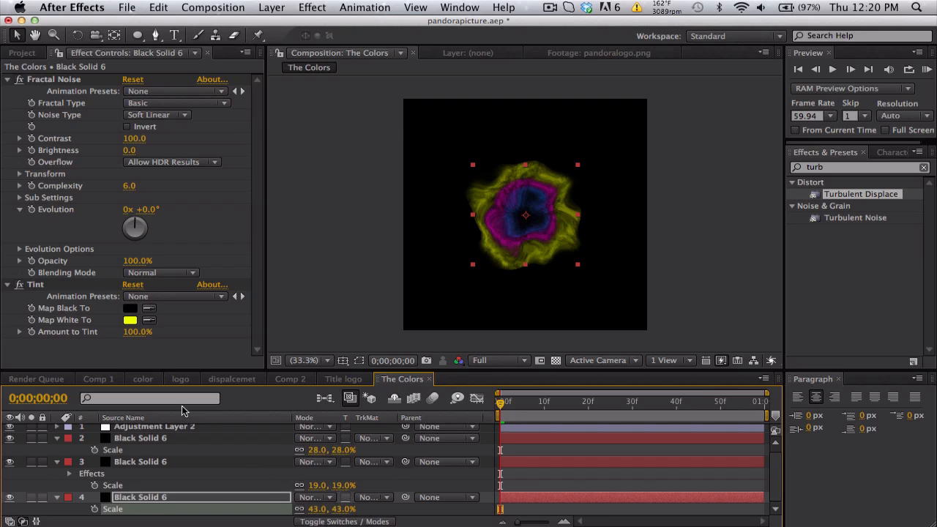
# Add The Colors composition to Comp 2 beneath the BG Stars layer and hide it.
pyautogui.click(290, 380)
pyautogui.click(22, 53)
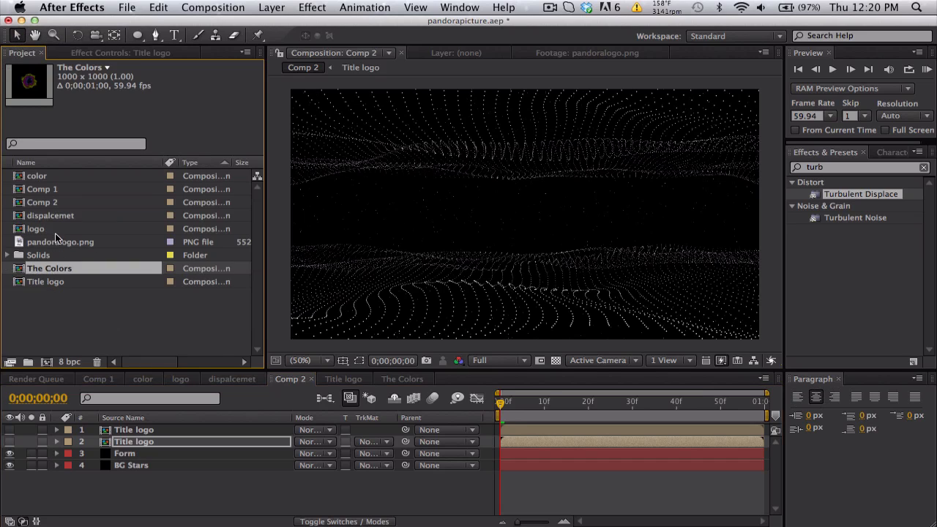
pyautogui.moveTo(57, 267); pyautogui.dragTo(155, 506)
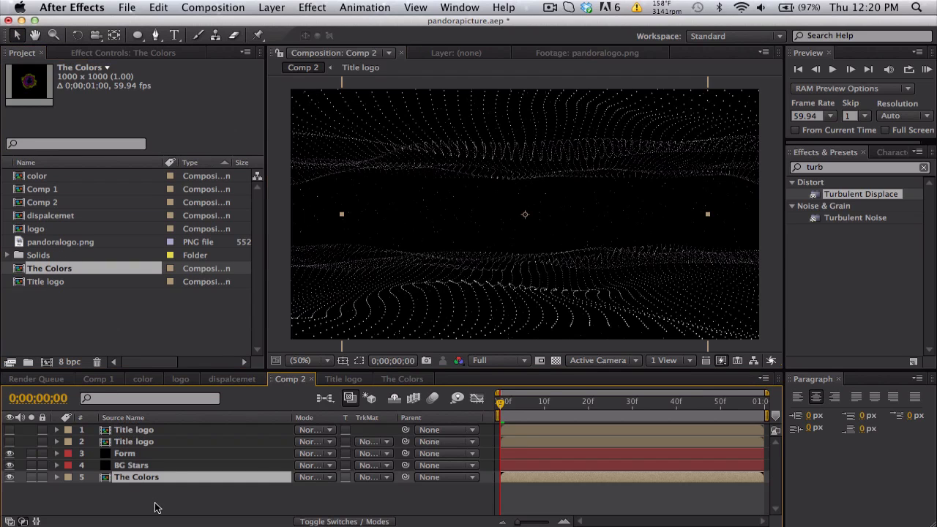
pyautogui.click(10, 476)
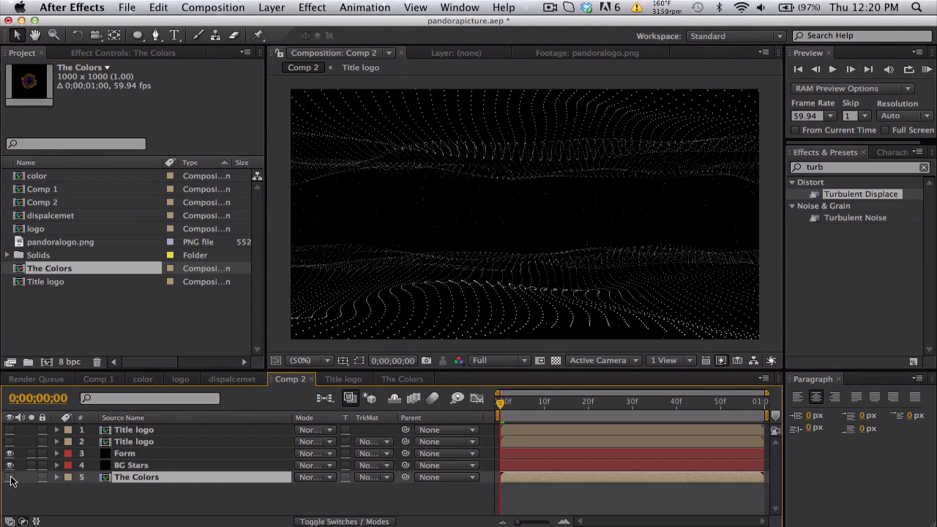
# In the Form layer's effect settings, assign The Colors as the Layer Maps Color and Alpha layer.
pyautogui.click(141, 455)
pyautogui.click(129, 53)
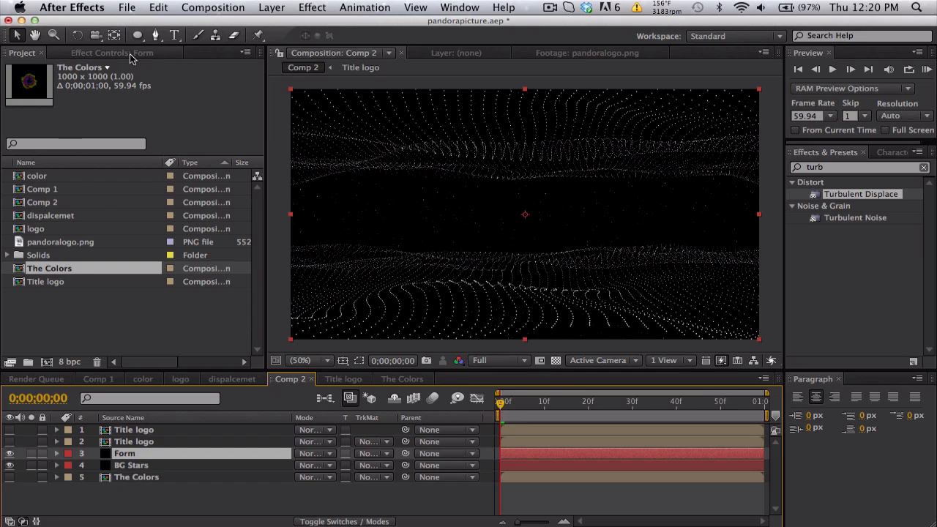
pyautogui.click(19, 115)
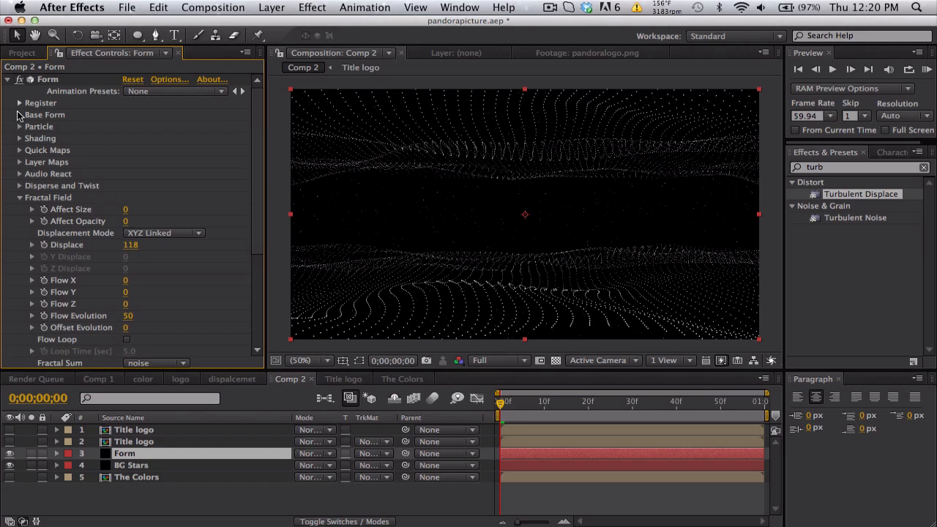
pyautogui.click(20, 198)
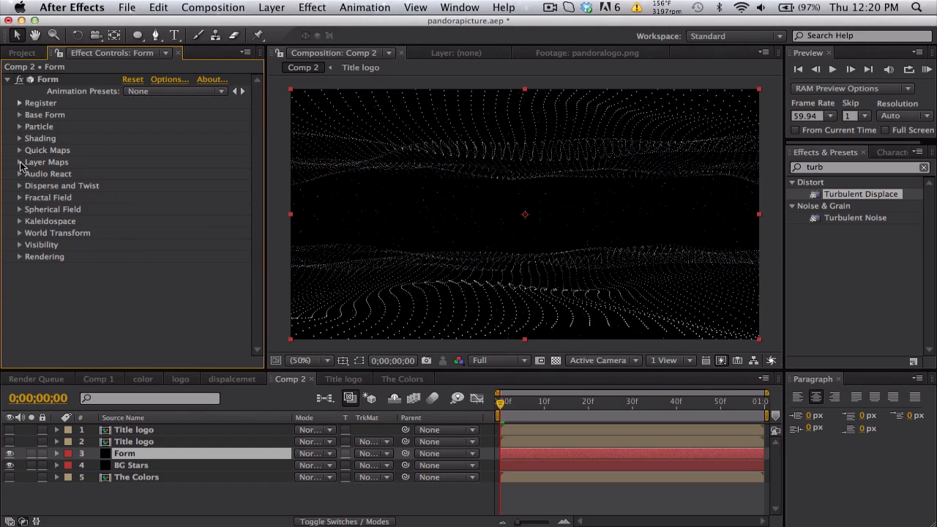
pyautogui.click(20, 161)
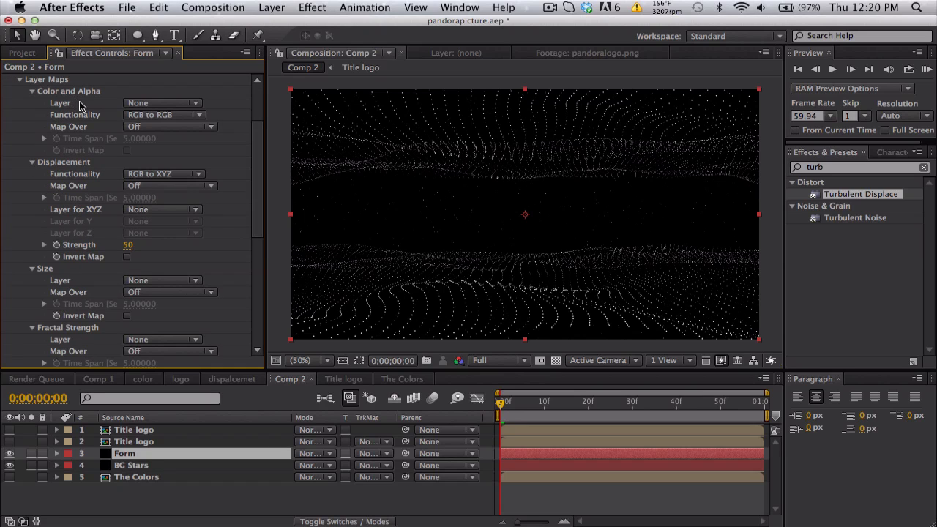
pyautogui.click(154, 103)
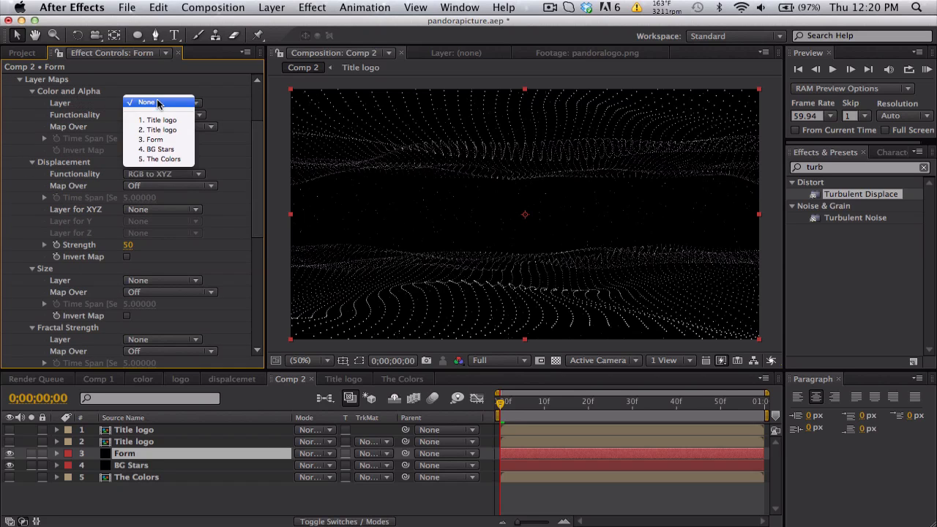
pyautogui.click(162, 158)
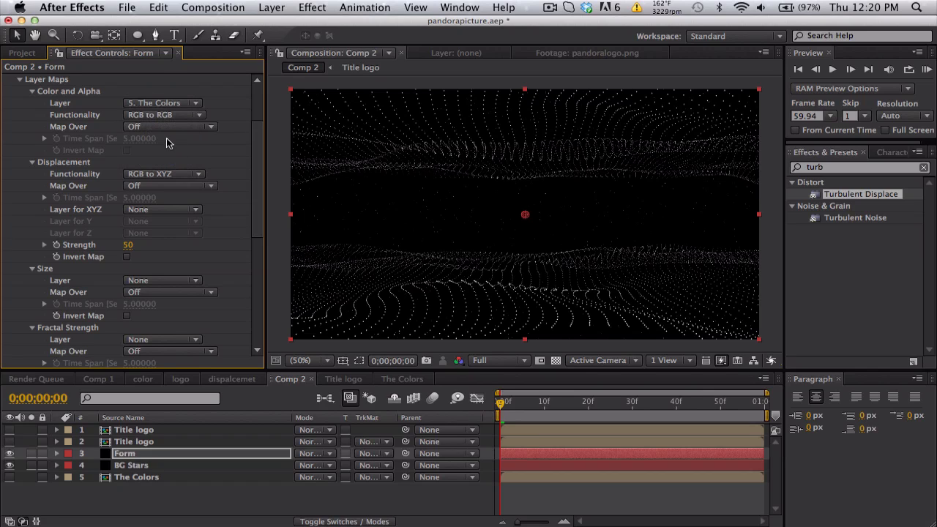
# Set the Color and Alpha map's Functionality to RGBA to RGBA and its Map Over to XY.
pyautogui.click(165, 118)
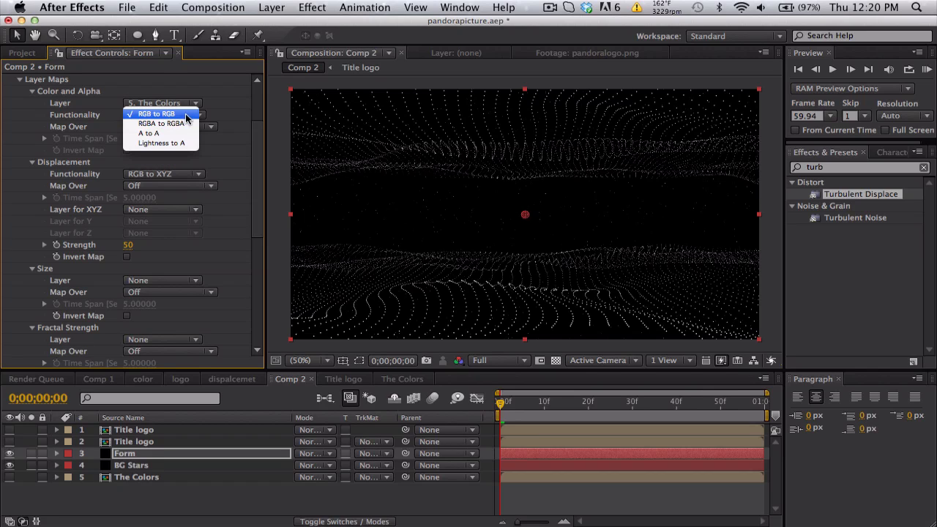
pyautogui.click(188, 125)
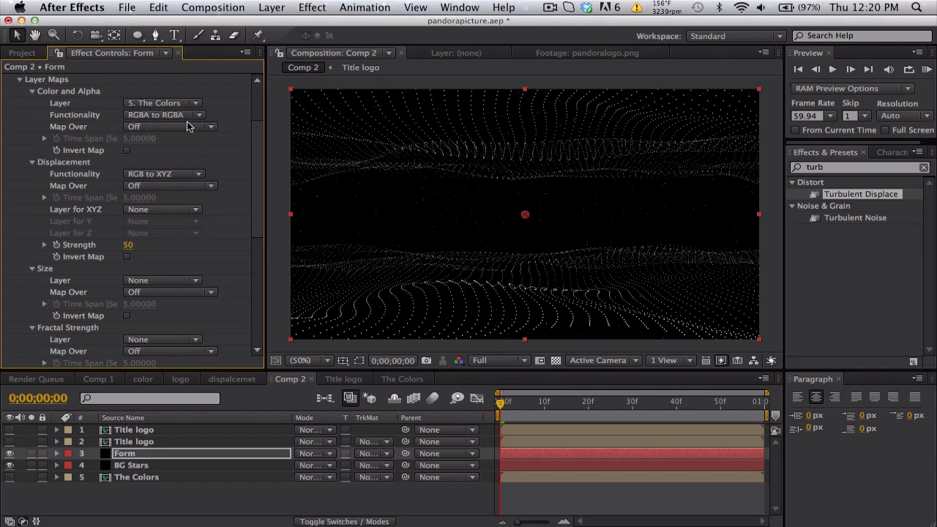
pyautogui.click(182, 125)
pyautogui.click(182, 138)
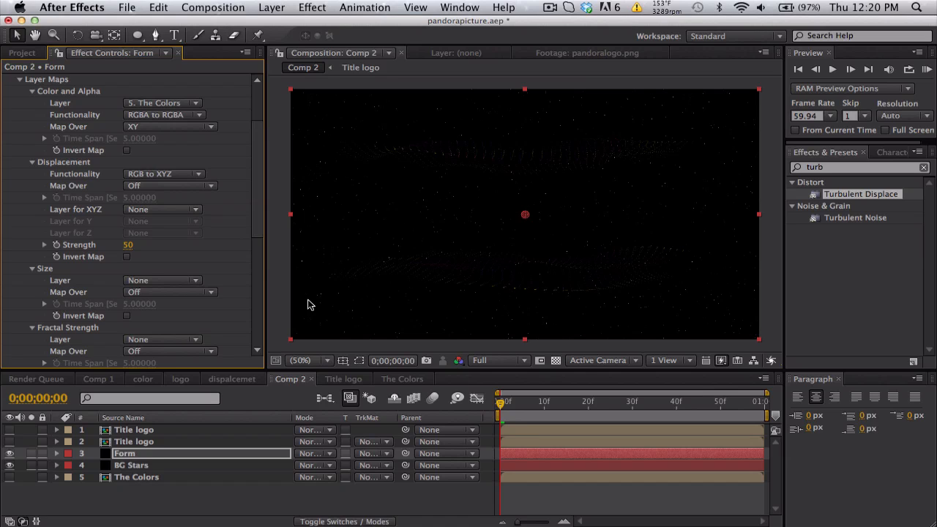
# Set the Form's Base Form particle counts to 500 in X and 500 in Y.
pyautogui.scroll(5, 144, 228)
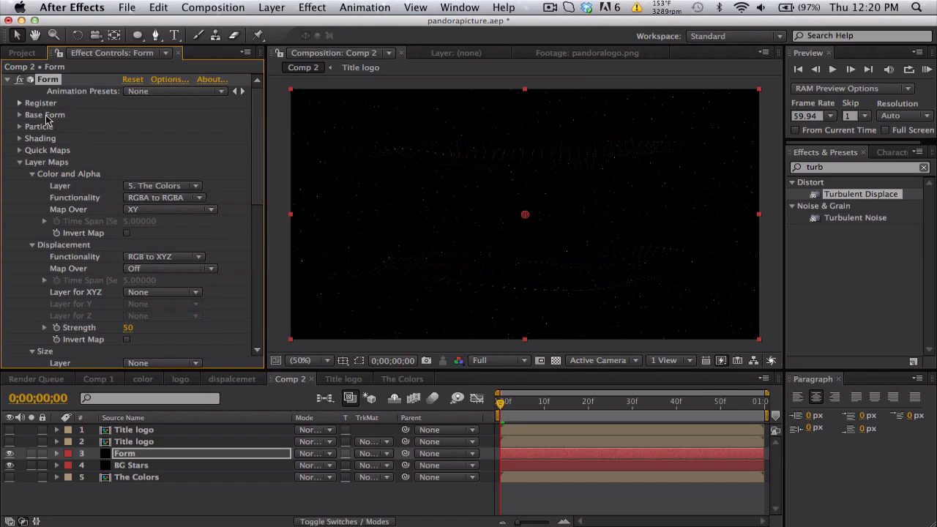
pyautogui.click(20, 115)
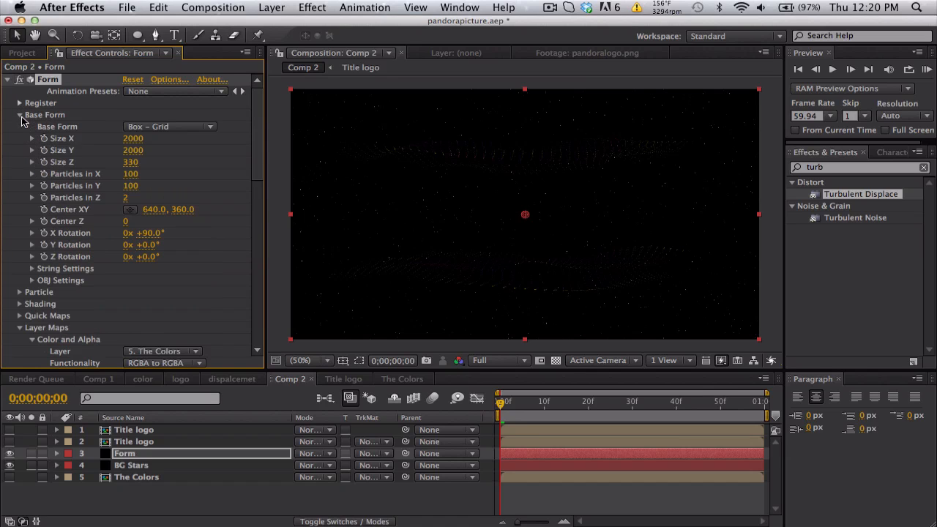
pyautogui.click(133, 174)
pyautogui.write('500')
pyautogui.press('Tab')
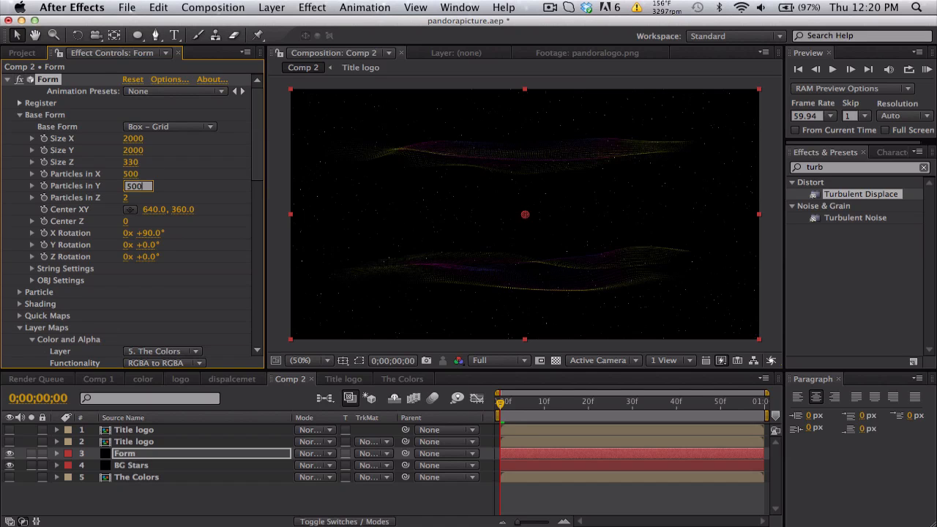
pyautogui.write('500')
pyautogui.press('Return')
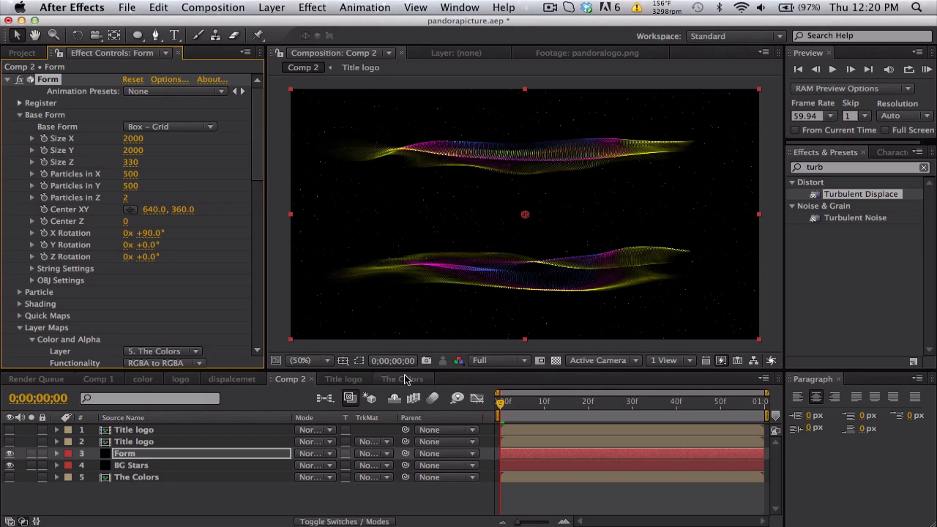
# In The Colors composition, turn on the transparency grid and create a full-size dark gray solid with color 212121.
pyautogui.click(405, 379)
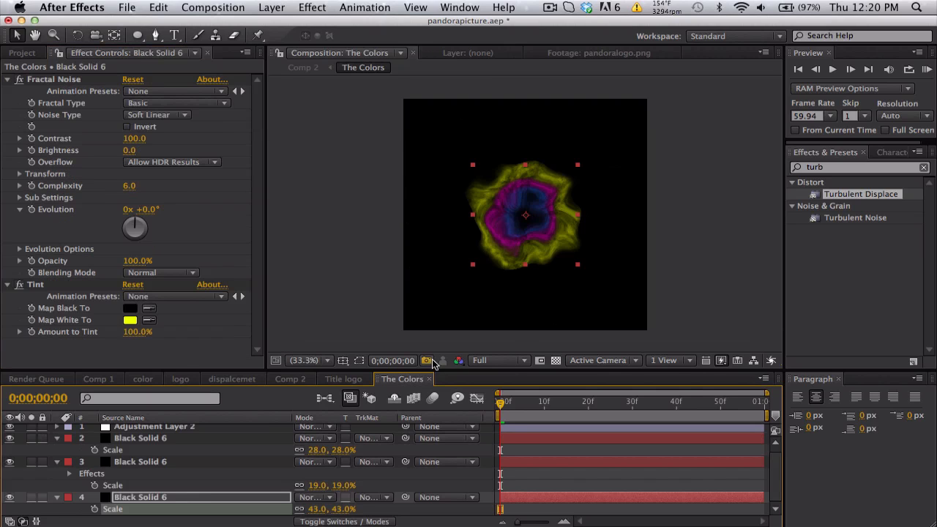
pyautogui.click(555, 360)
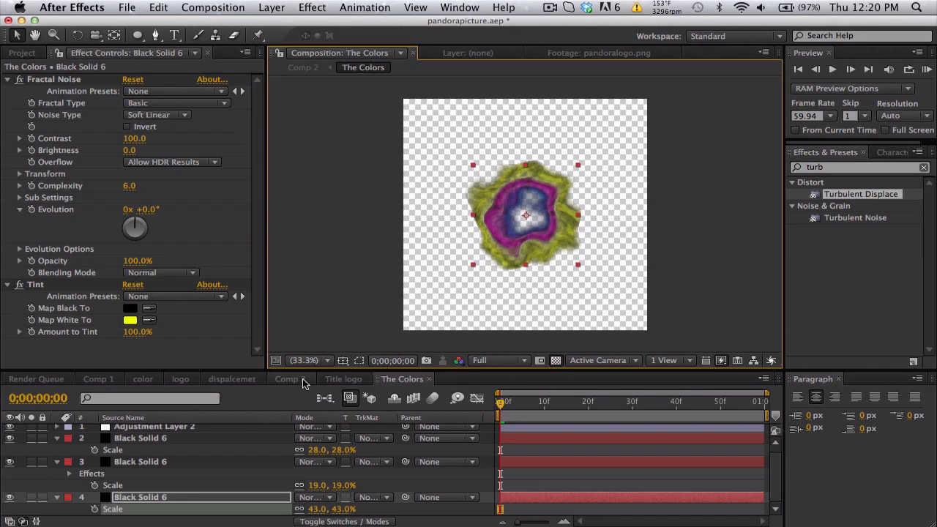
pyautogui.click(243, 7)
pyautogui.moveTo(278, 7)
pyautogui.moveTo(293, 20)
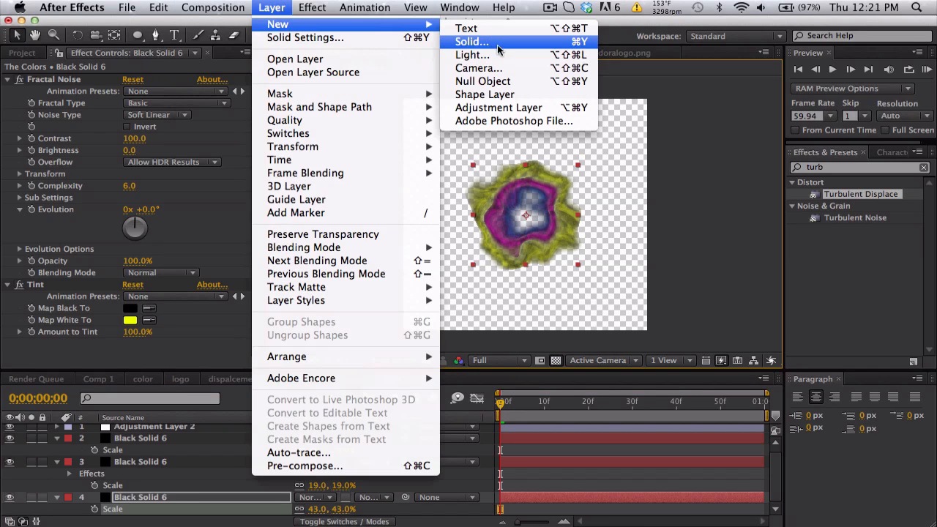
pyautogui.click(498, 41)
pyautogui.click(460, 354)
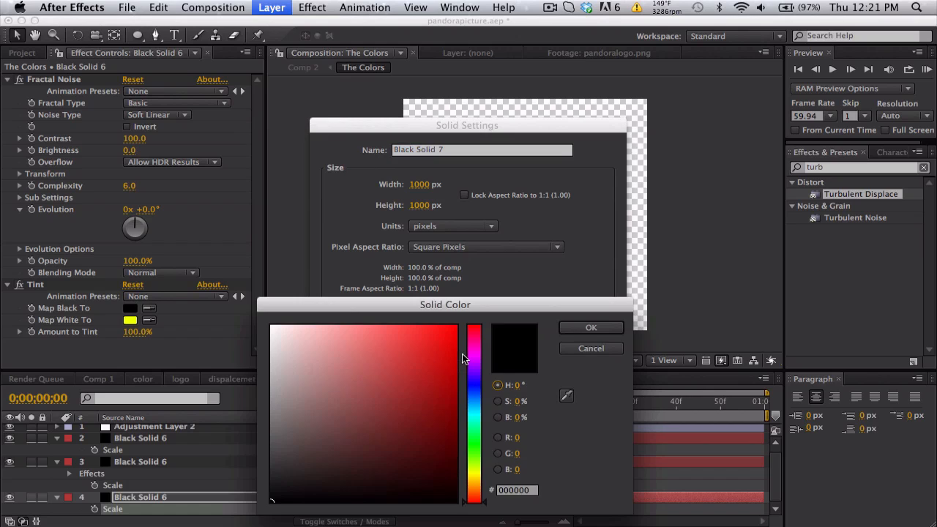
pyautogui.moveTo(280, 483); pyautogui.dragTo(260, 480)
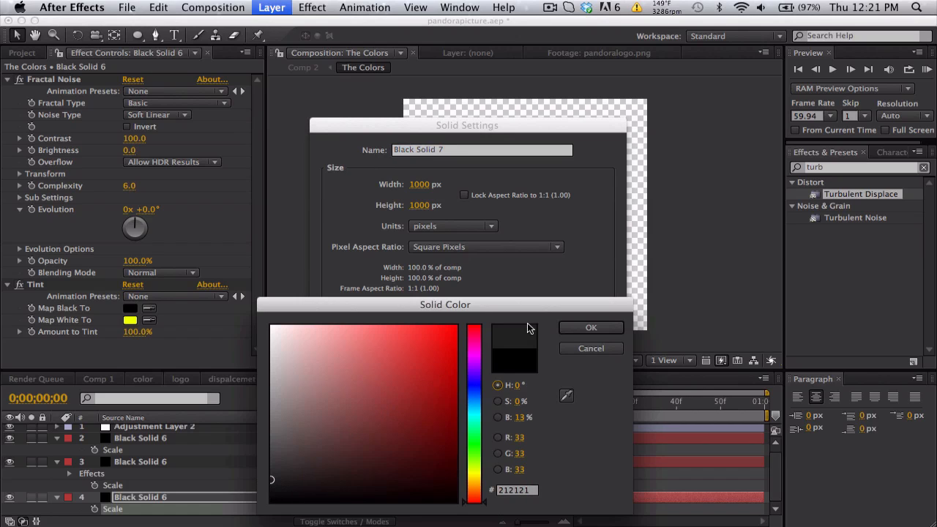
pyautogui.click(572, 326)
pyautogui.click(578, 393)
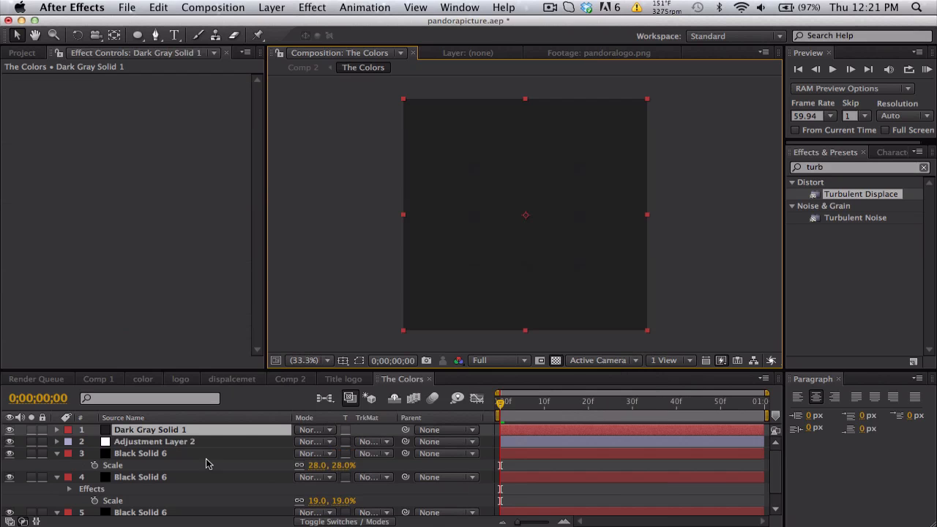
# Move the dark gray solid beneath all other layers in The Colors and check the Form grid in Comp 2.
pyautogui.scroll(-2, 188, 512)
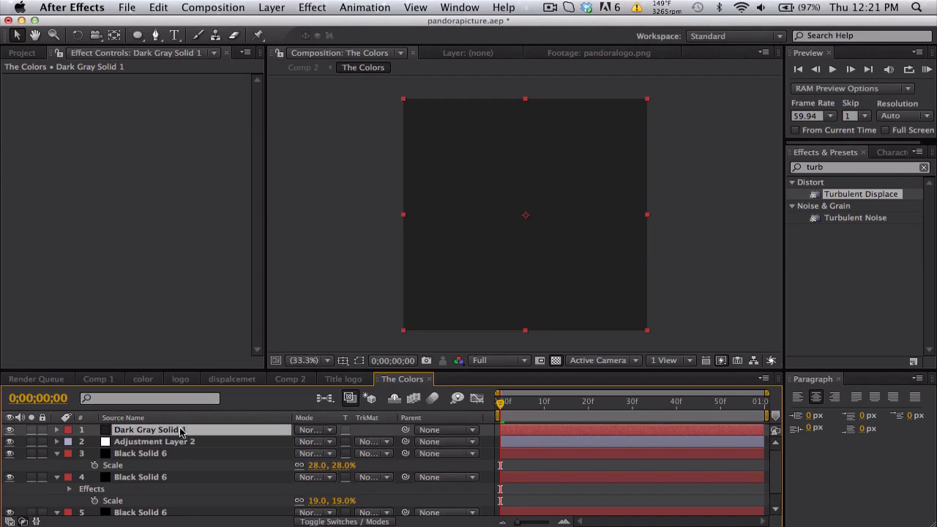
pyautogui.moveTo(181, 432); pyautogui.dragTo(171, 507)
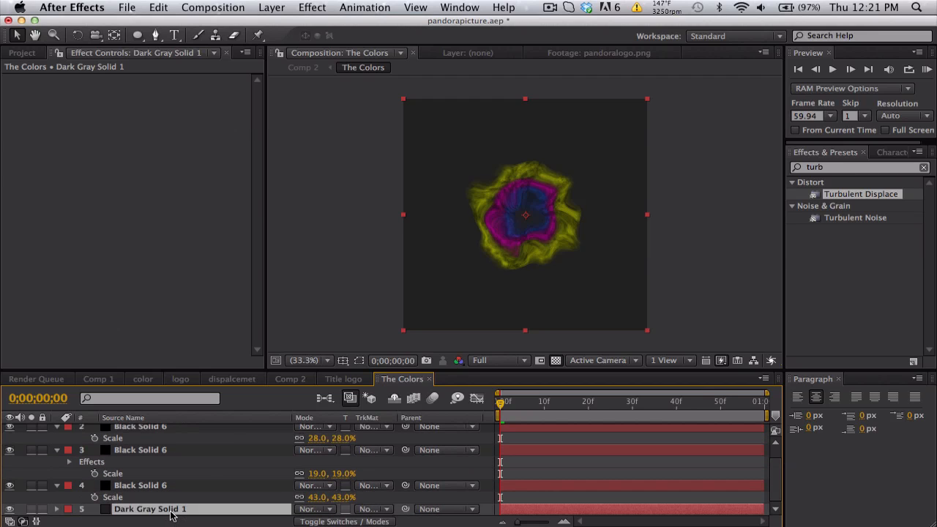
pyautogui.click(304, 379)
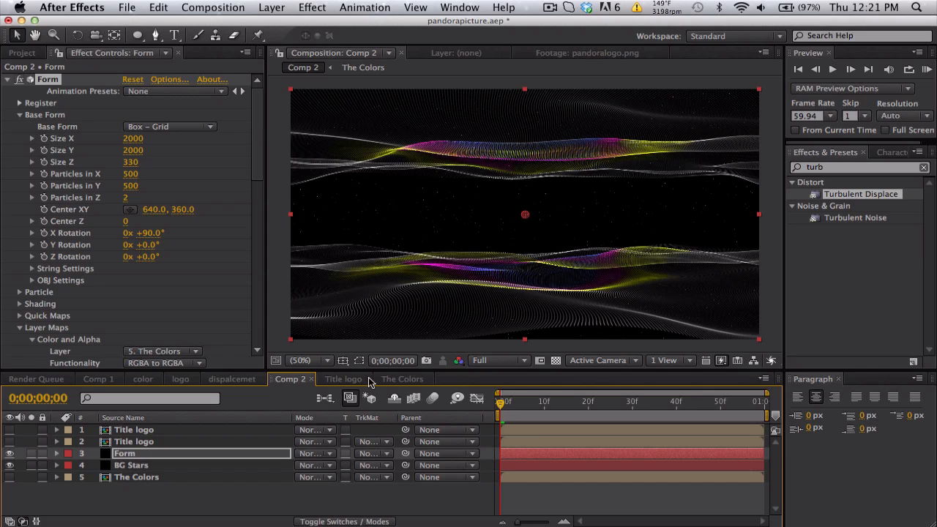
# In The Colors, scale the three ring layers up together to 47%, 38% and 62%, and return to Comp 2.
pyautogui.click(401, 379)
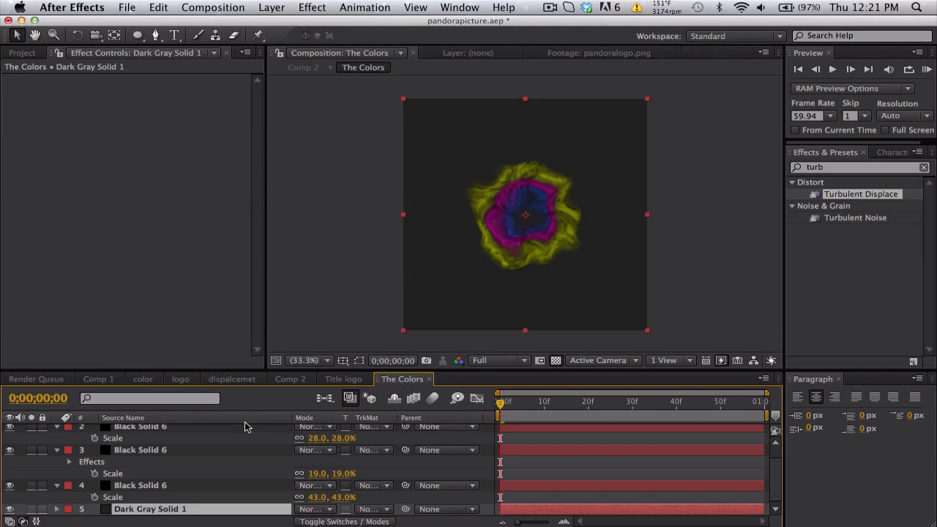
pyautogui.click(216, 484)
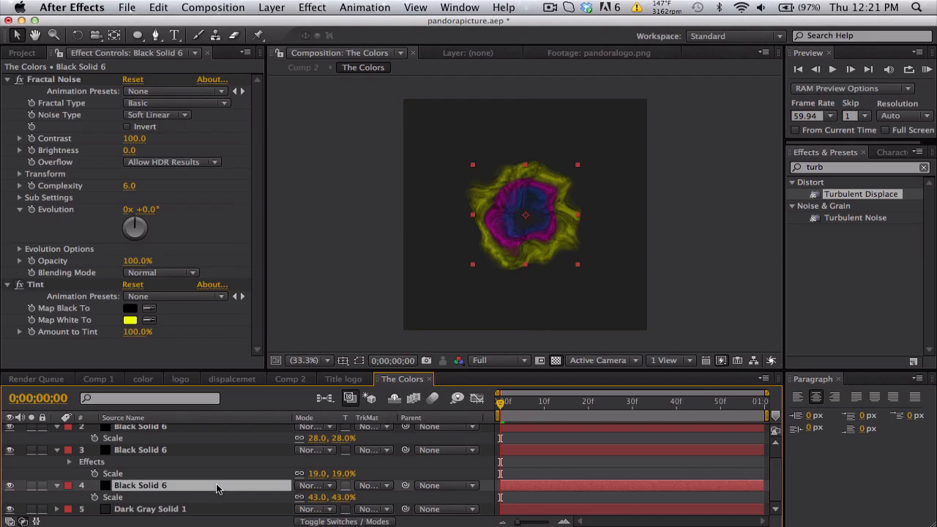
pyautogui.scroll(1, 216, 483)
pyautogui.keyDown('shift'); pyautogui.click(210, 438); pyautogui.keyUp('shift')
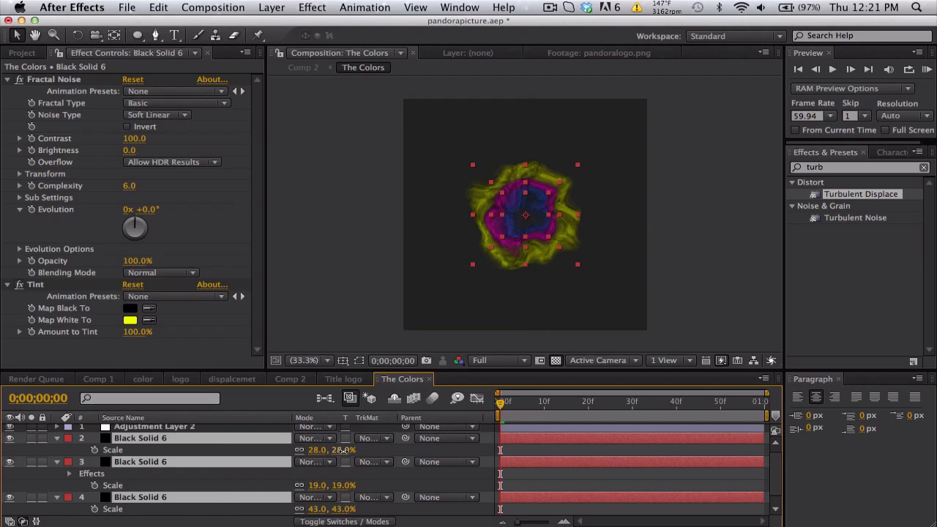
pyautogui.moveTo(341, 450); pyautogui.dragTo(355, 450)
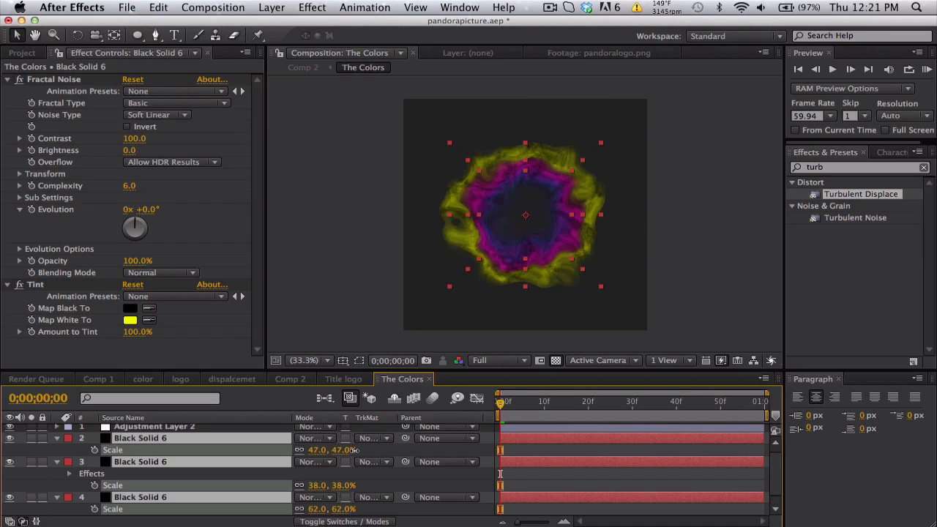
pyautogui.click(402, 452)
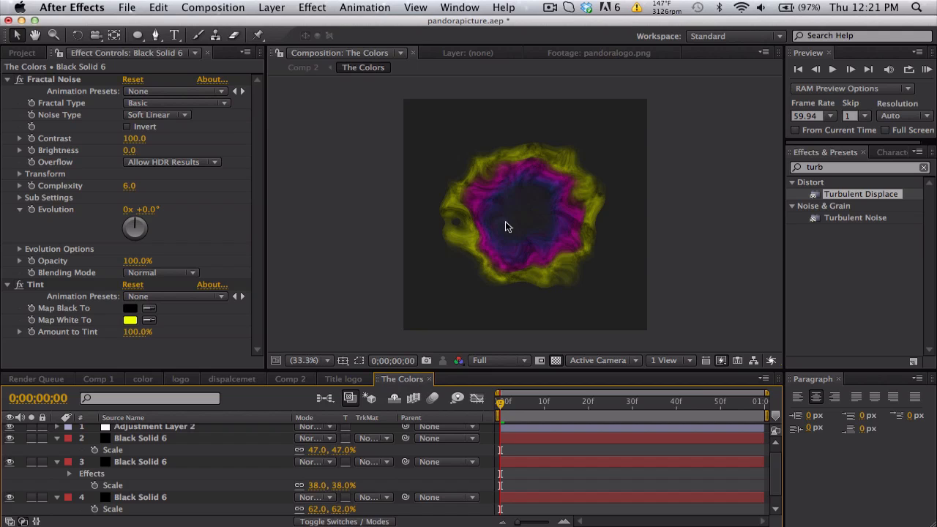
pyautogui.click(304, 379)
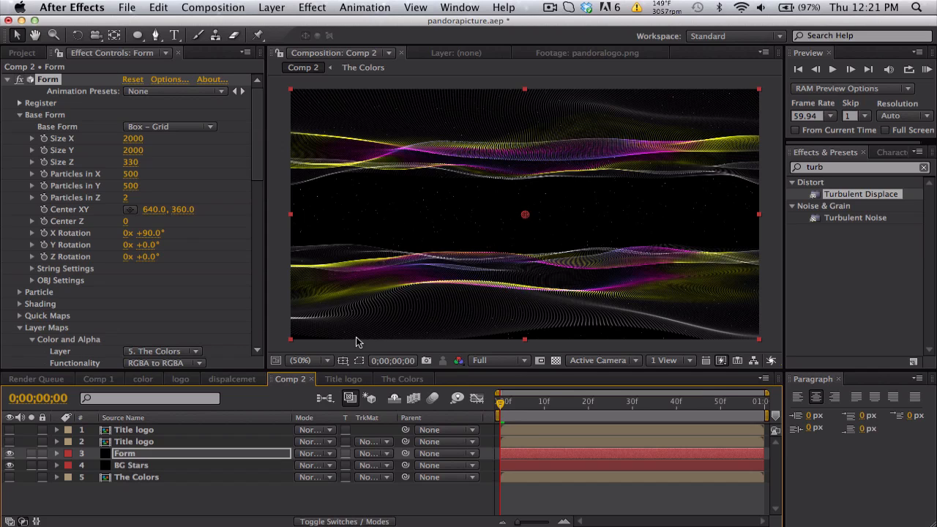
# Set the Form's Particle Size to 2.
pyautogui.scroll(-5, 221, 254)
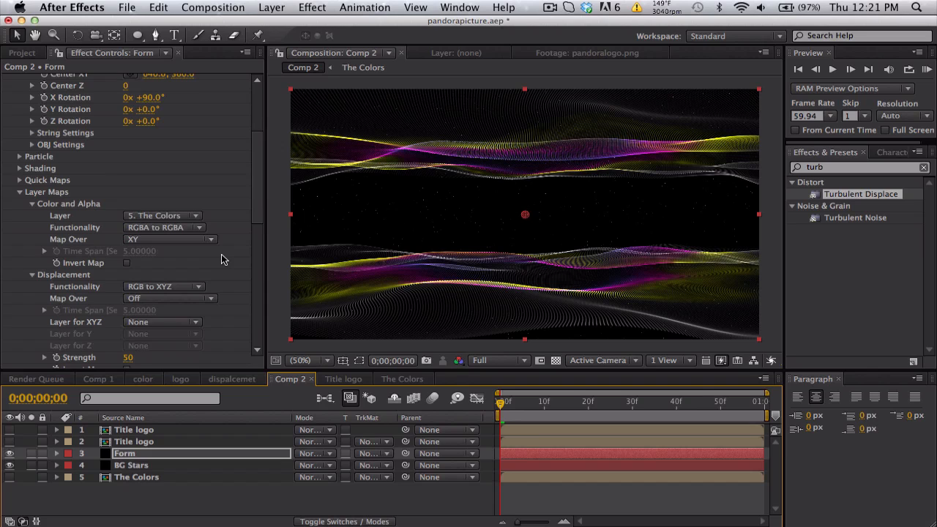
pyautogui.scroll(3, 221, 254)
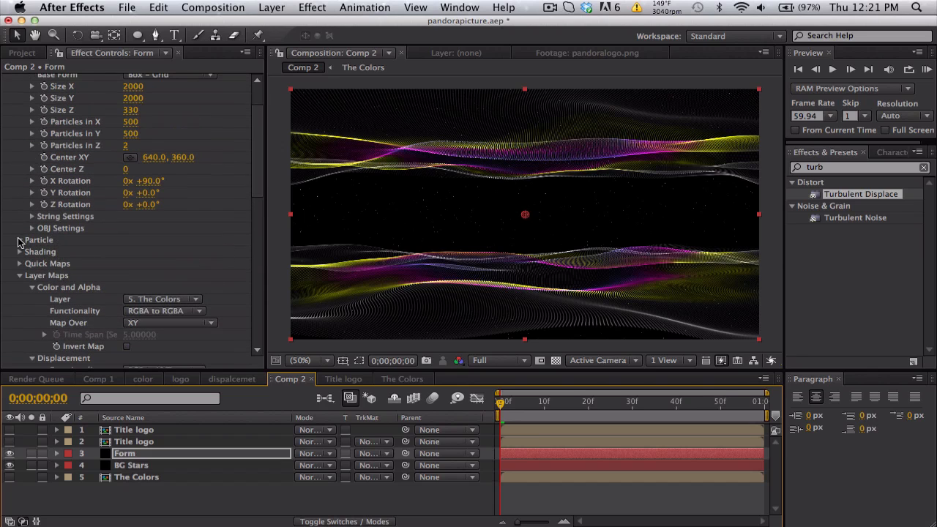
pyautogui.click(20, 240)
pyautogui.scroll(-6, 200, 220)
pyautogui.scroll(-1, 200, 220)
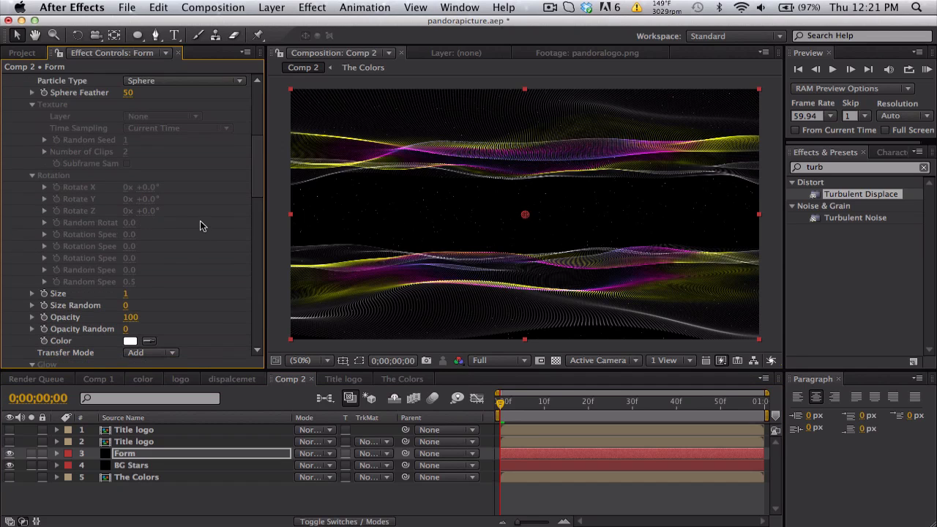
pyautogui.click(128, 293)
pyautogui.write('2')
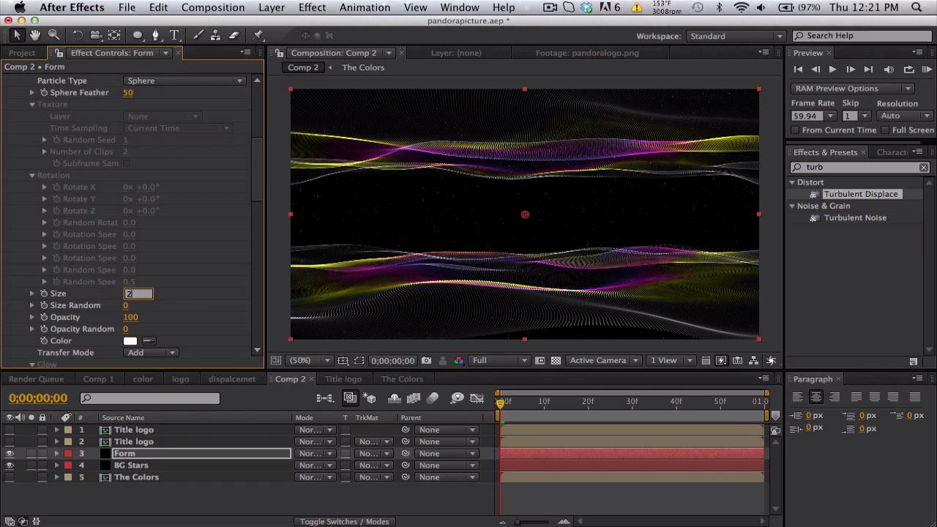
pyautogui.press('Return')
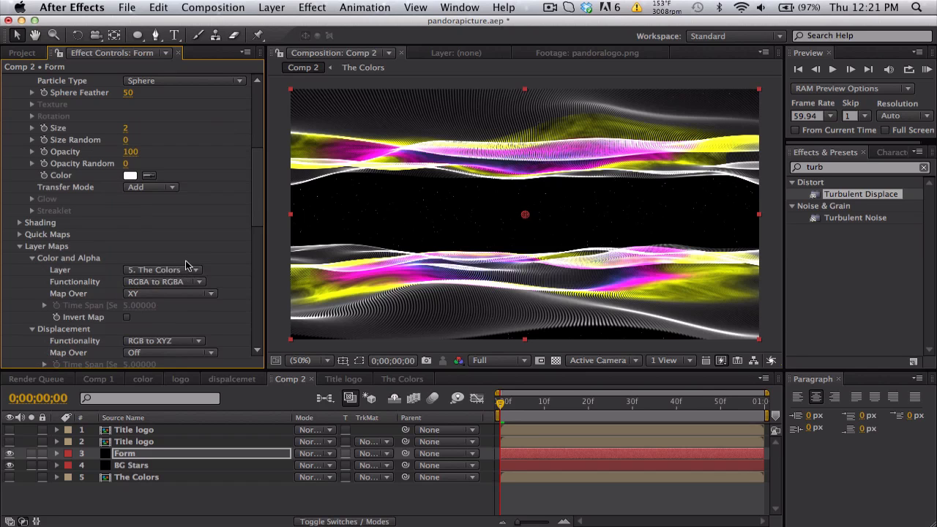
pyautogui.scroll(1, 185, 235)
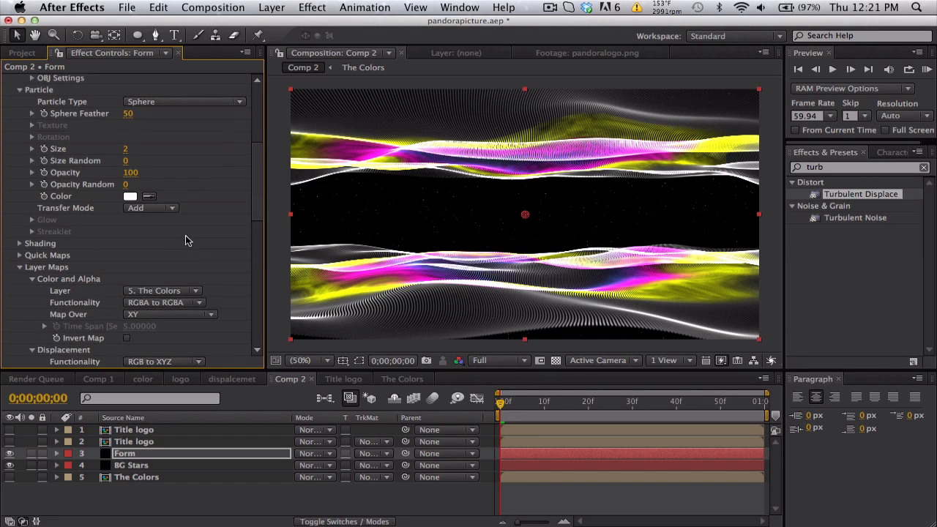
pyautogui.scroll(-5, 185, 235)
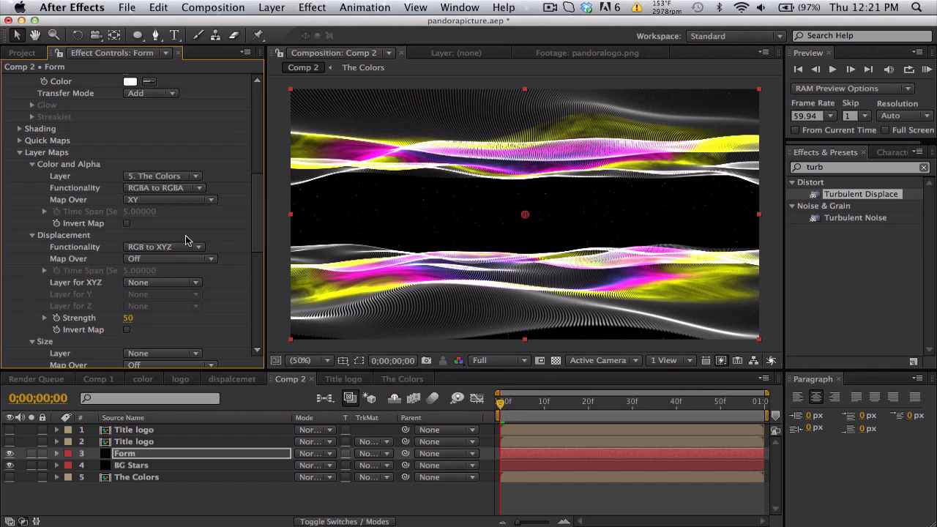
# Add a new camera layer to Comp 2.
pyautogui.click(275, 7)
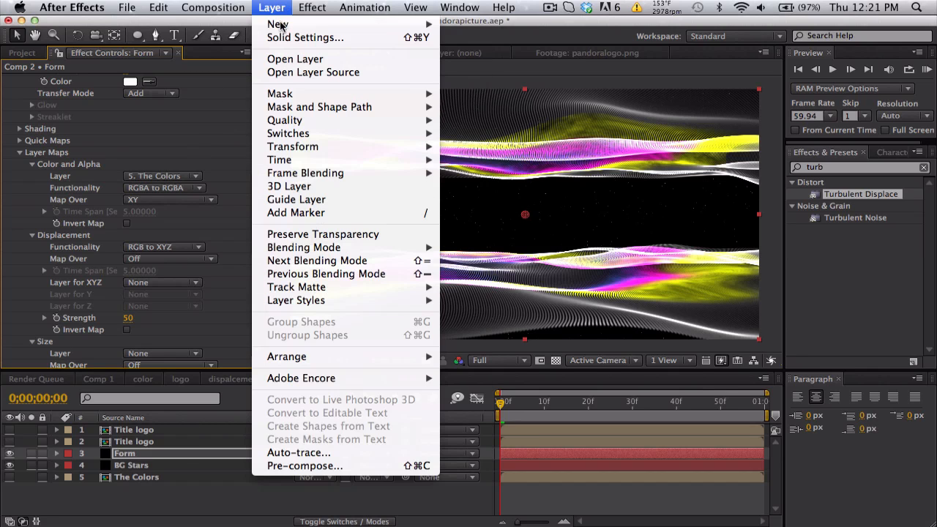
pyautogui.moveTo(280, 26)
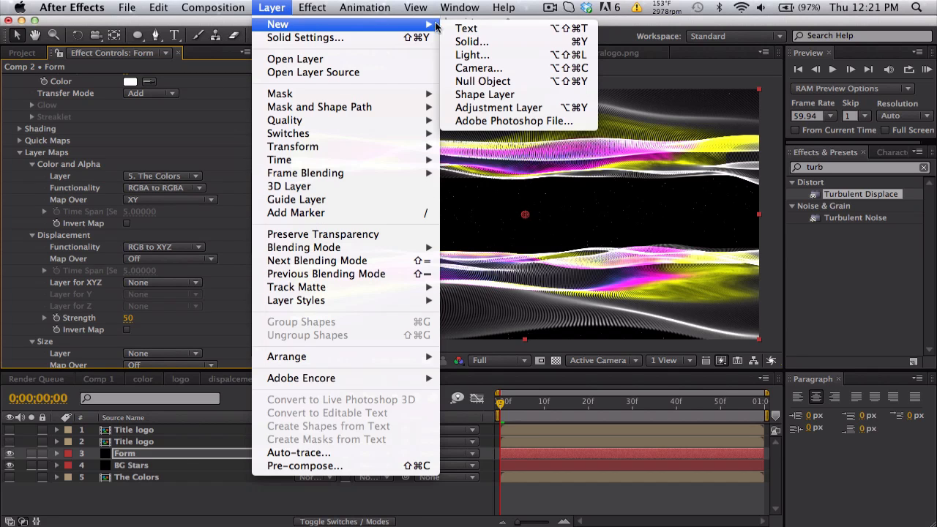
pyautogui.click(512, 67)
pyautogui.click(663, 418)
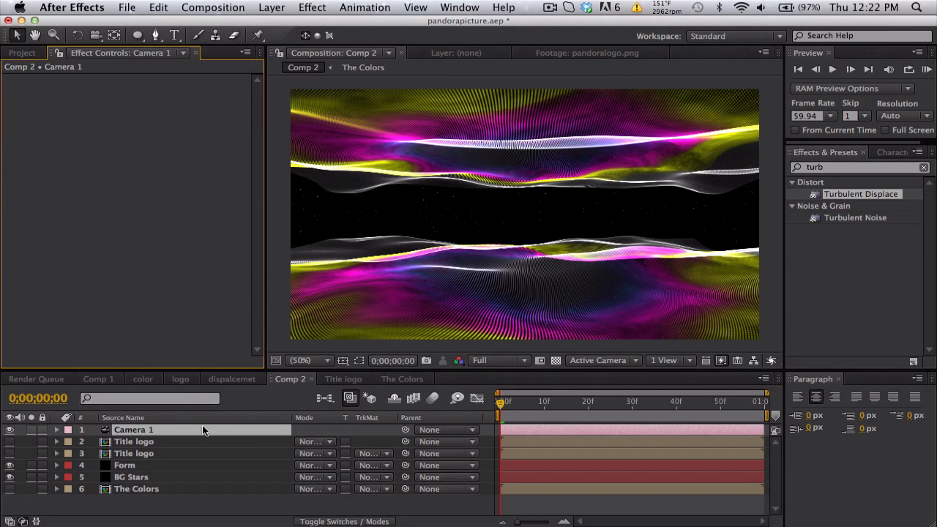
# Change the camera's lens preset to 28mm in its settings.
pyautogui.rightClick(202, 430)
pyautogui.click(154, 272)
pyautogui.click(272, 6)
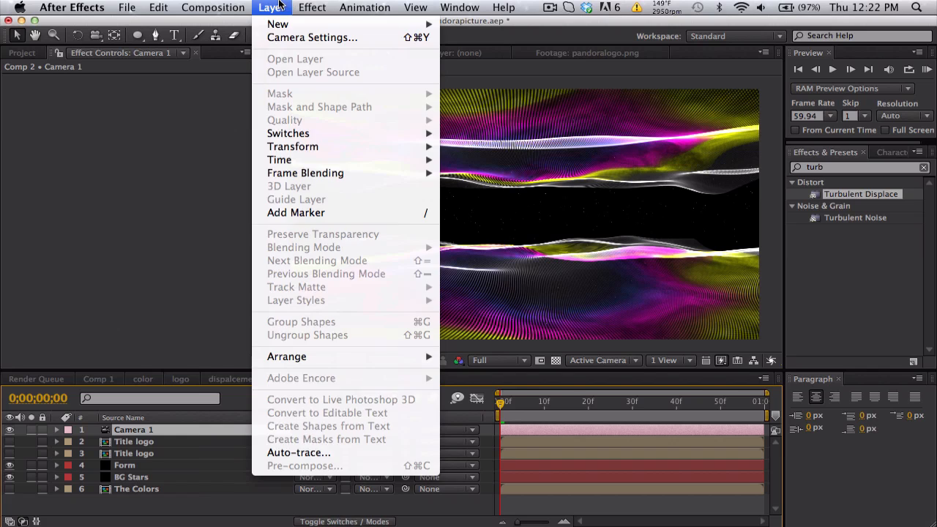
pyautogui.click(312, 37)
pyautogui.click(530, 161)
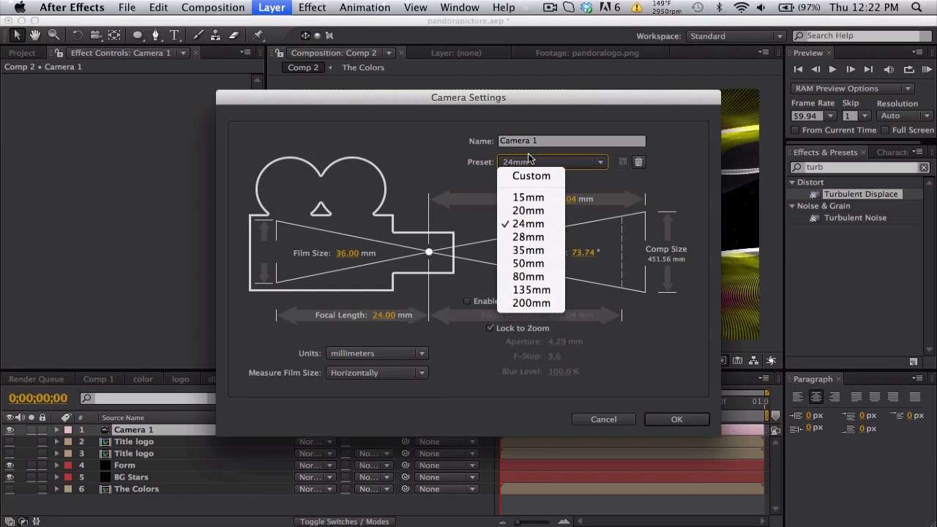
pyautogui.click(540, 237)
pyautogui.click(688, 422)
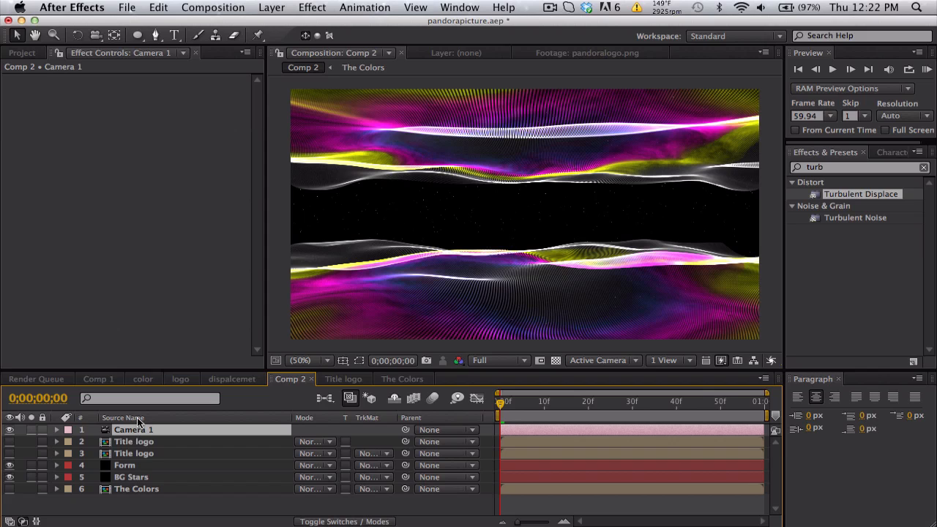
# Turn on the camera's Depth of Field and set its Aperture to 100 pixels.
pyautogui.press('a')
pyautogui.press('a')
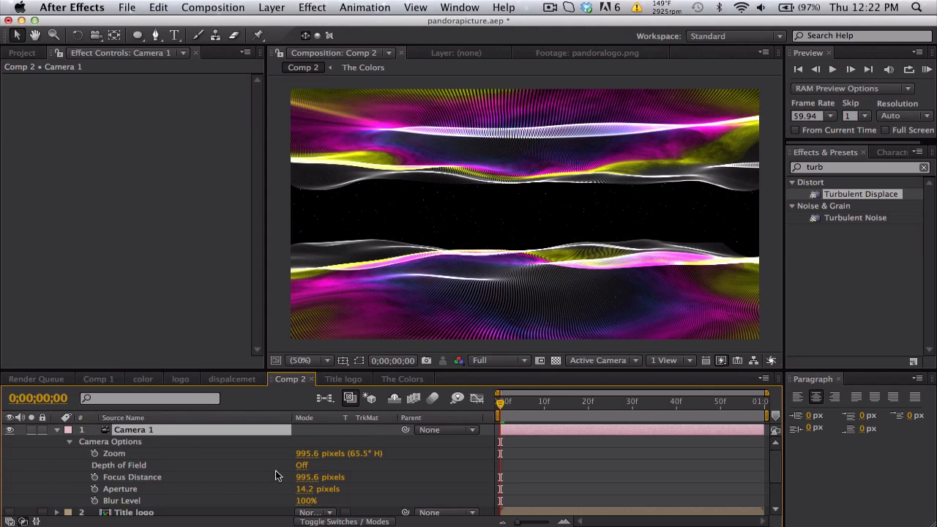
pyautogui.click(301, 465)
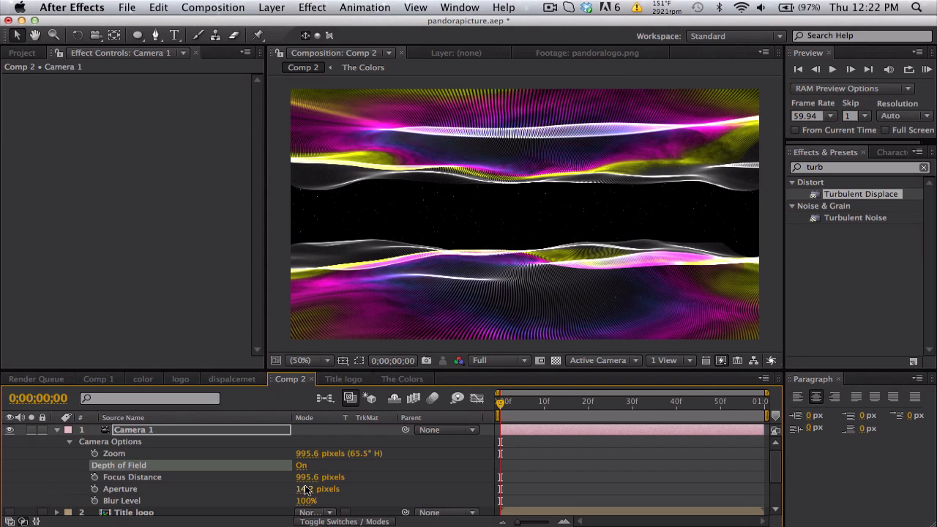
pyautogui.click(305, 489)
pyautogui.write('100')
pyautogui.press('Return')
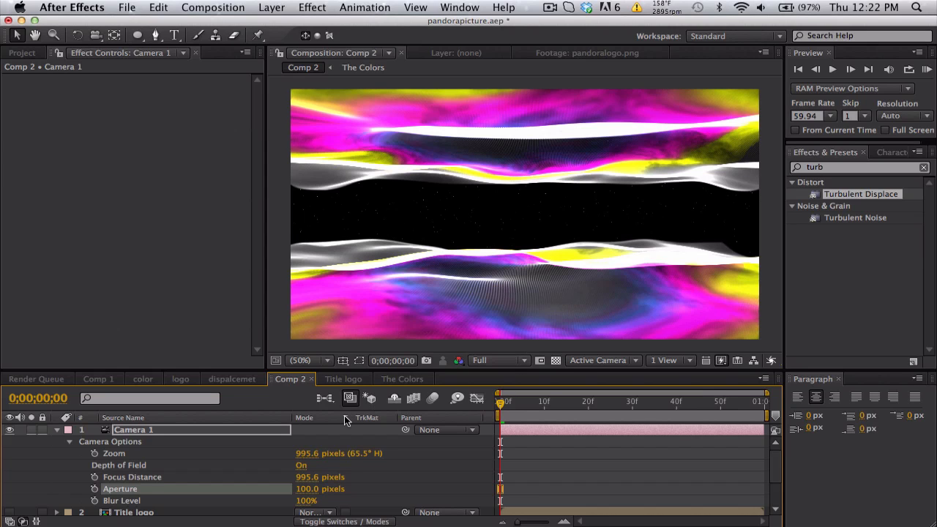
pyautogui.click(59, 431)
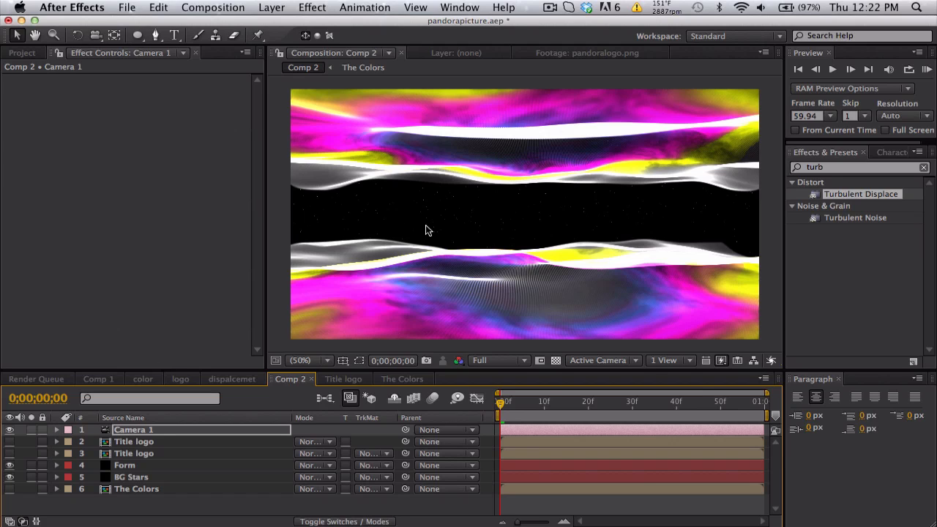
# Make both Title logo layers visible and create a comp-size solid named "optical falre".
pyautogui.moveTo(10, 441); pyautogui.dragTo(10, 453)
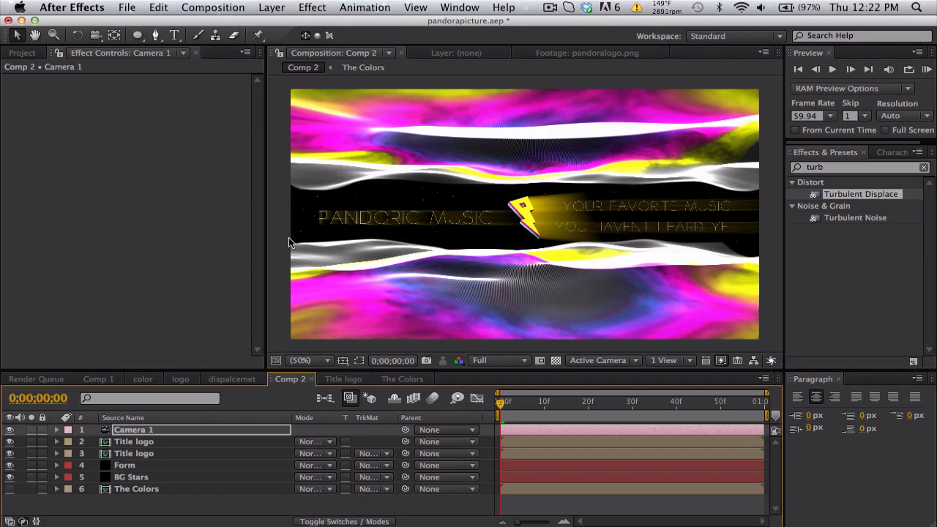
pyautogui.click(311, 8)
pyautogui.moveTo(286, 24)
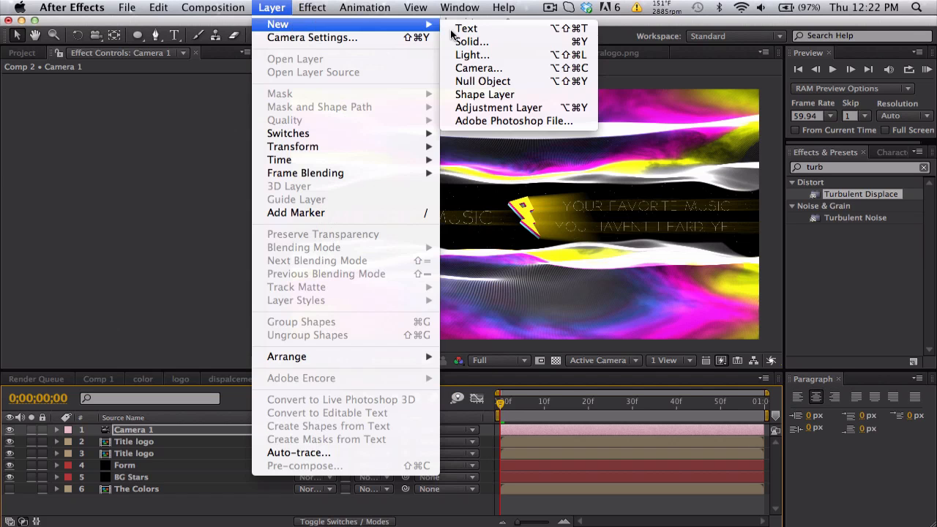
pyautogui.click(472, 40)
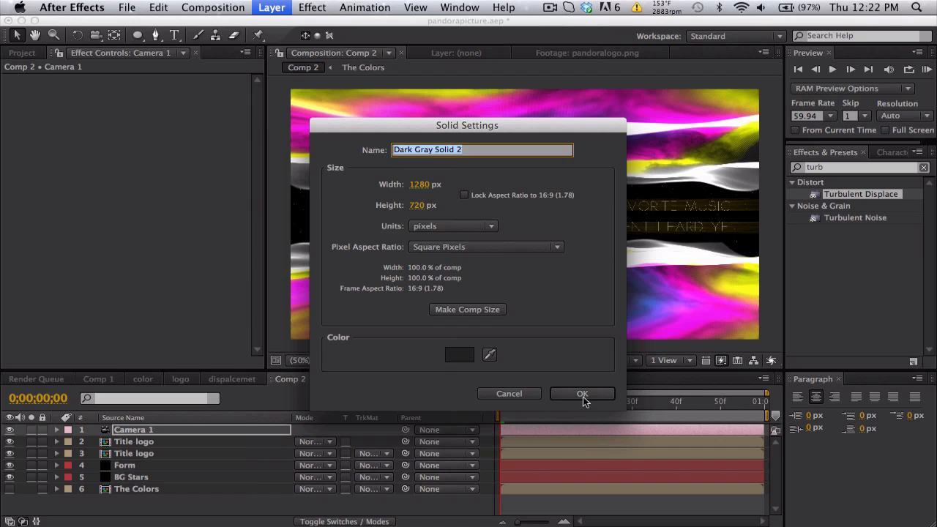
pyautogui.write('optical falr')
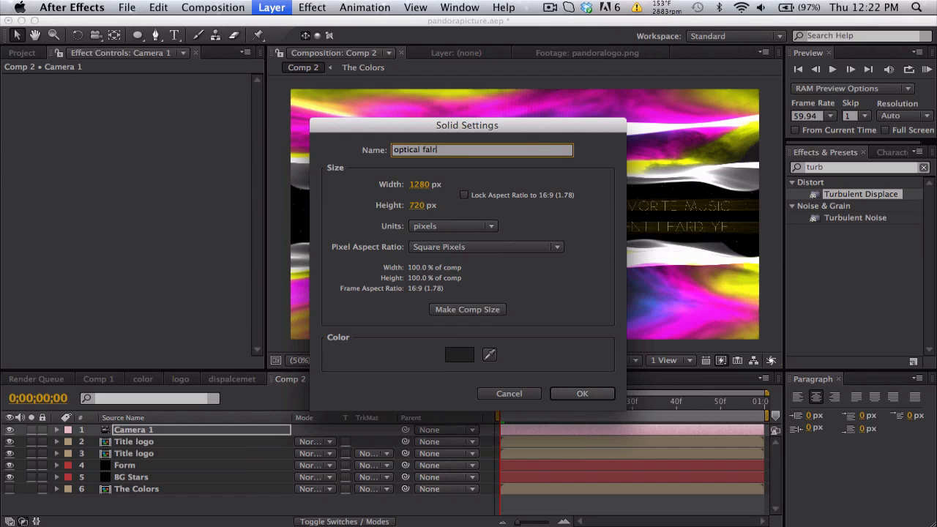
pyautogui.write('e')
pyautogui.press('Return')
# Apply the Video Copilot Optical Flares effect to the optical falre solid.
pyautogui.click(895, 168)
pyautogui.write('optic')
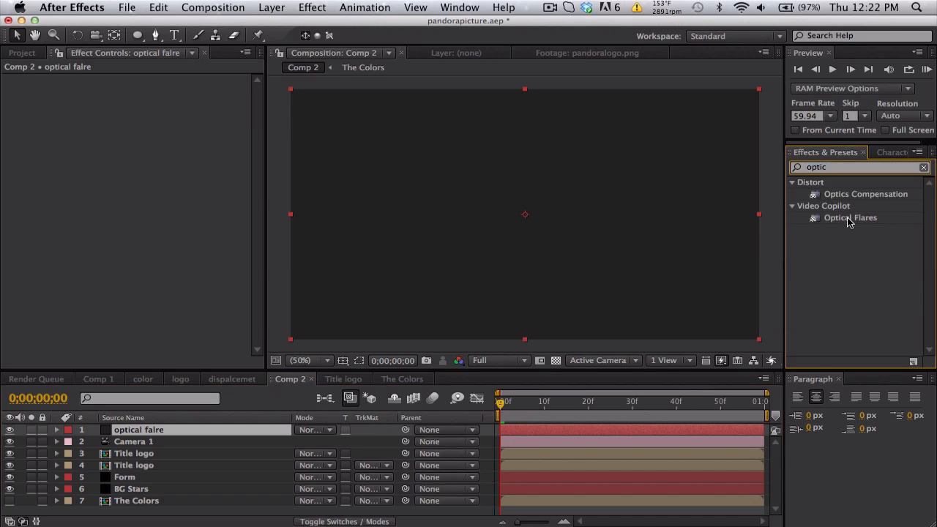
pyautogui.moveTo(847, 219); pyautogui.dragTo(257, 431)
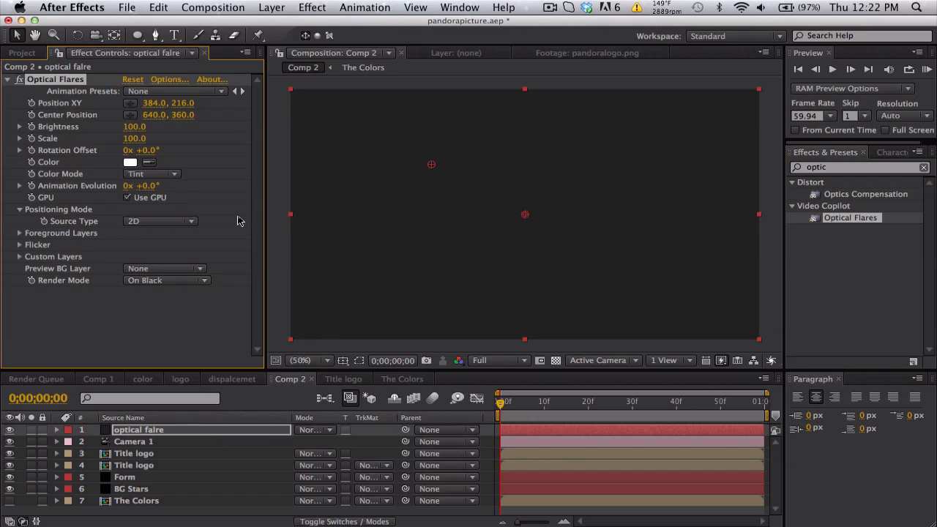
# Load the Bay preset from Natural Flares in the Optical Flares options and preview it with the light at the frame's left edge.
pyautogui.click(170, 79)
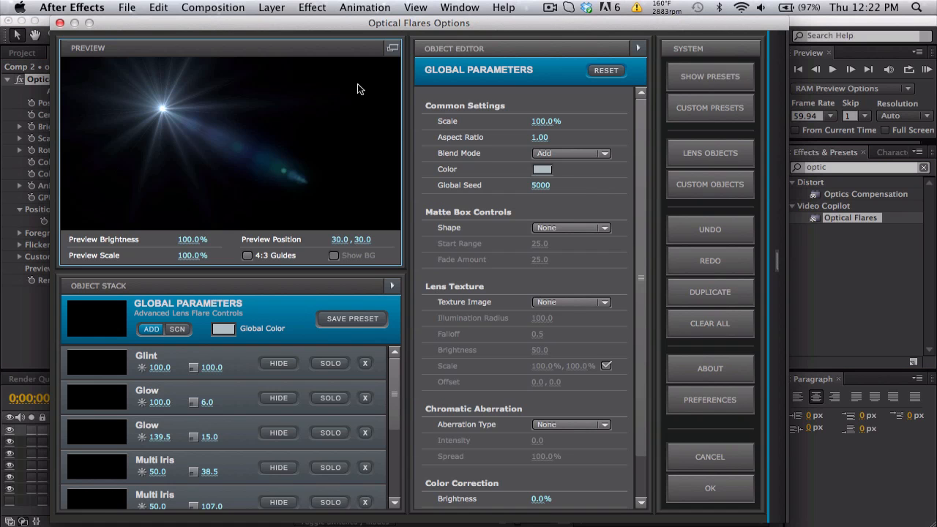
pyautogui.click(711, 70)
pyautogui.click(649, 249)
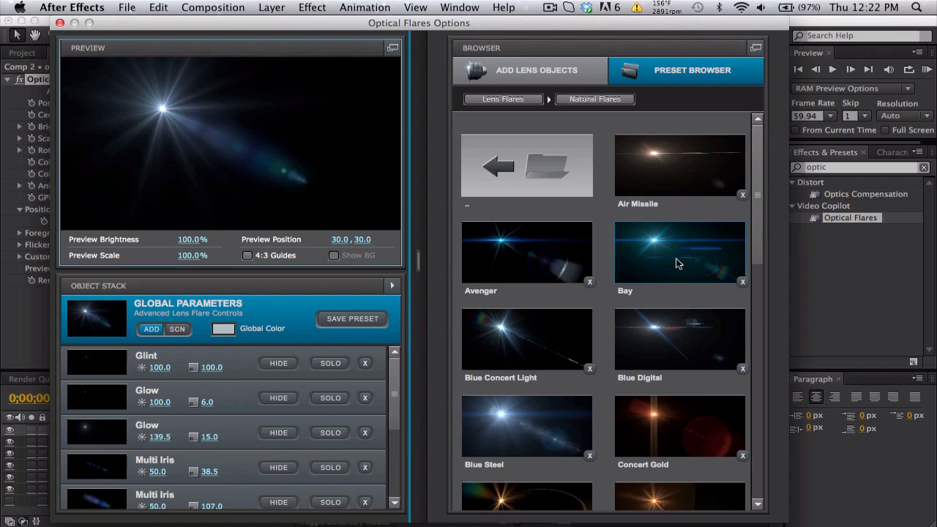
pyautogui.click(682, 256)
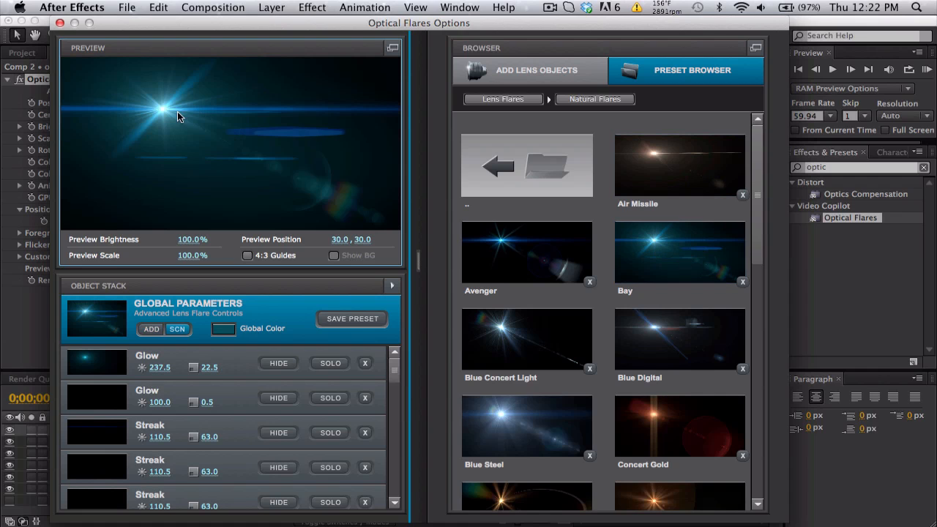
pyautogui.moveTo(176, 111); pyautogui.dragTo(63, 140)
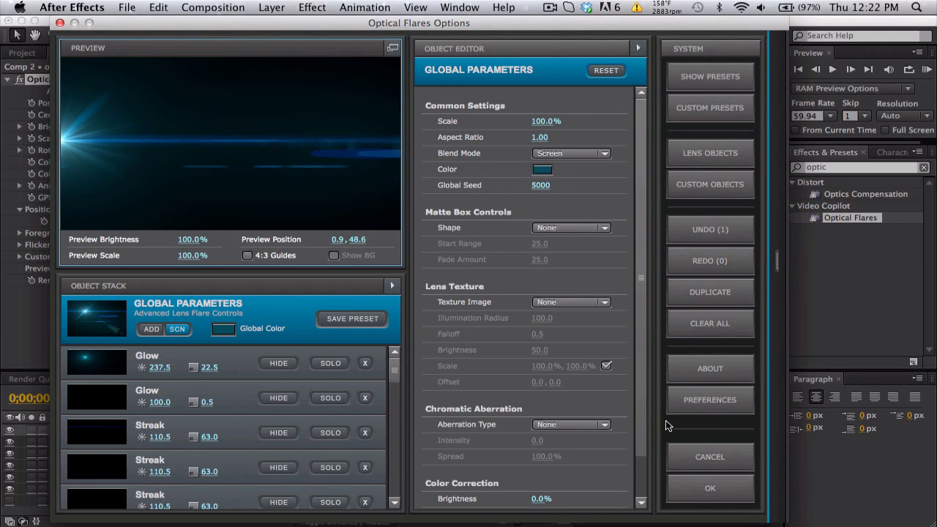
pyautogui.click(688, 486)
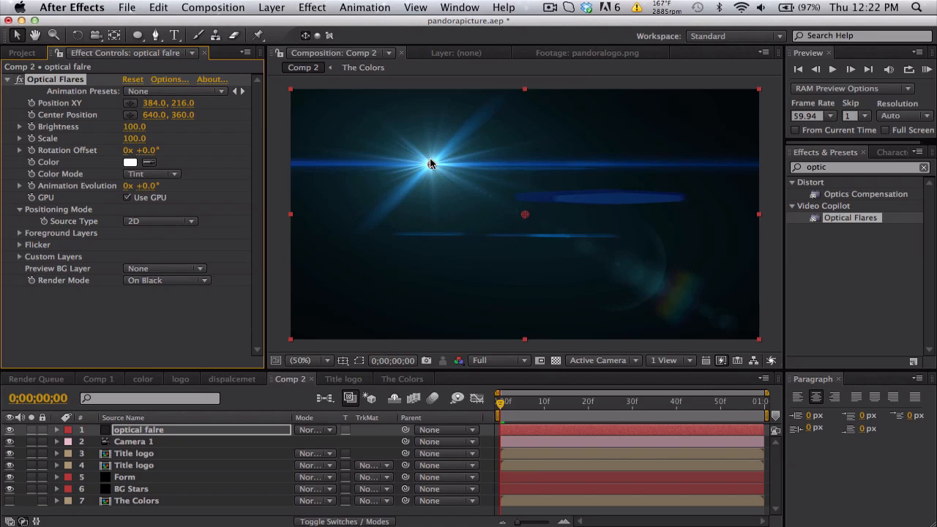
# Move the flare just beyond the frame's left edge to about -20, 370 and tint it yellow with color FFD802.
pyautogui.moveTo(433, 162); pyautogui.dragTo(285, 220)
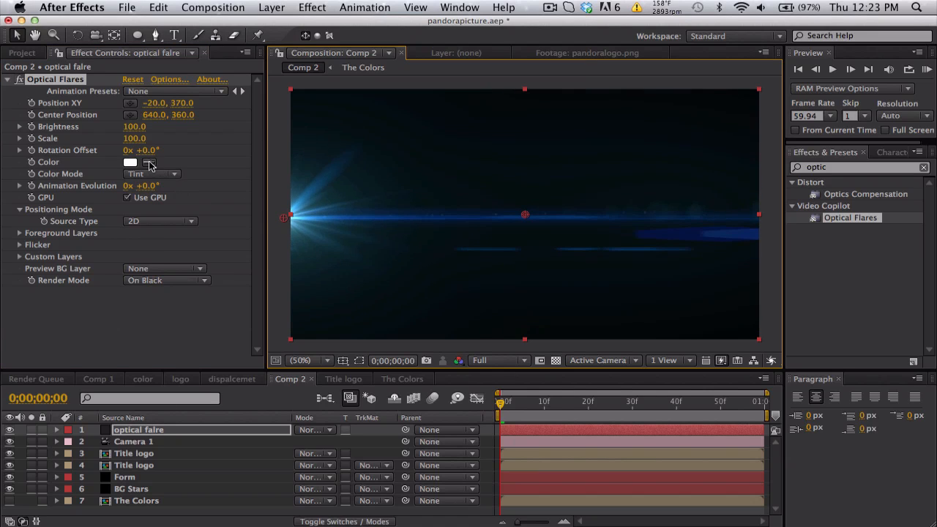
pyautogui.click(132, 162)
pyautogui.moveTo(481, 500); pyautogui.dragTo(474, 479)
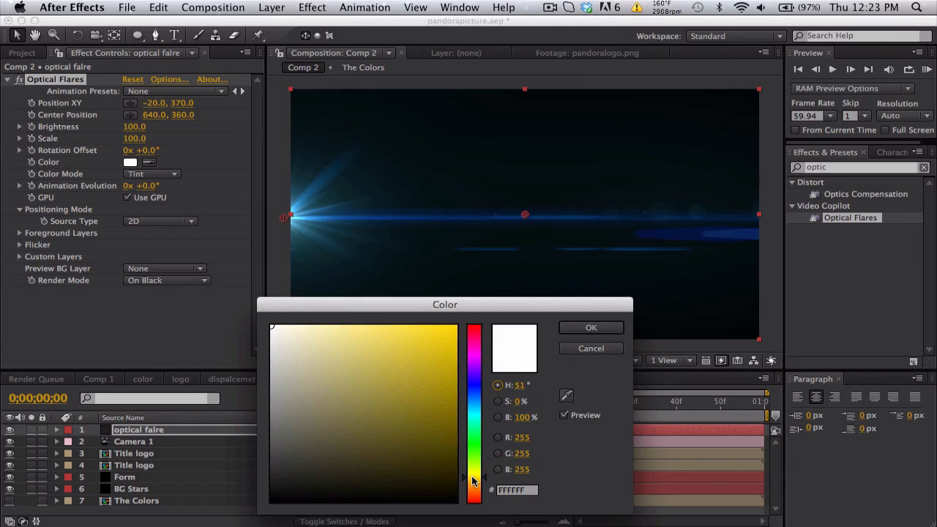
pyautogui.click(455, 327)
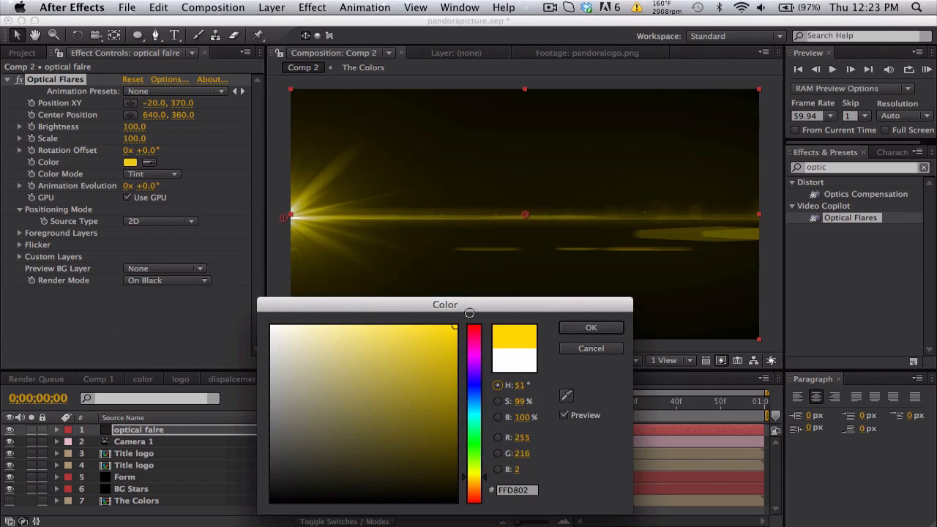
pyautogui.click(579, 325)
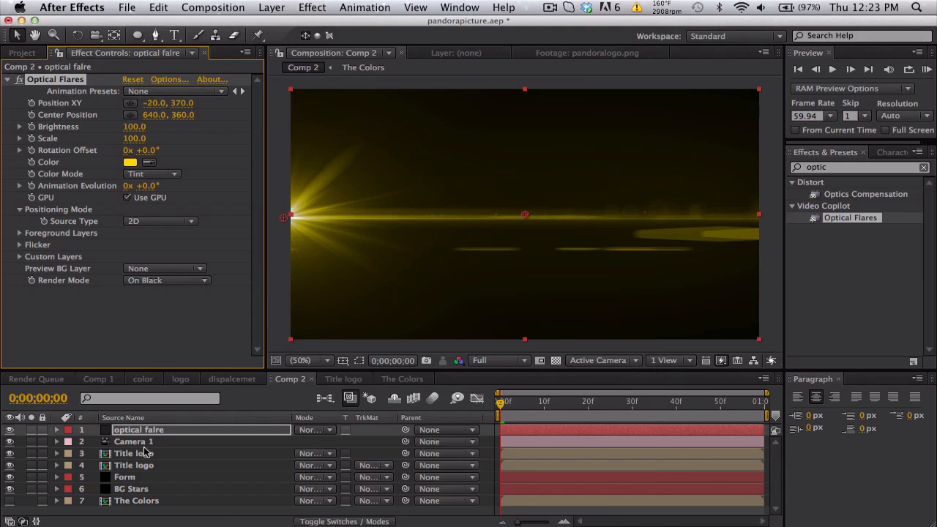
# Set the optical falre layer's blending mode to Screen and shift the flare farther out of frame to about -58, 370.
pyautogui.click(329, 432)
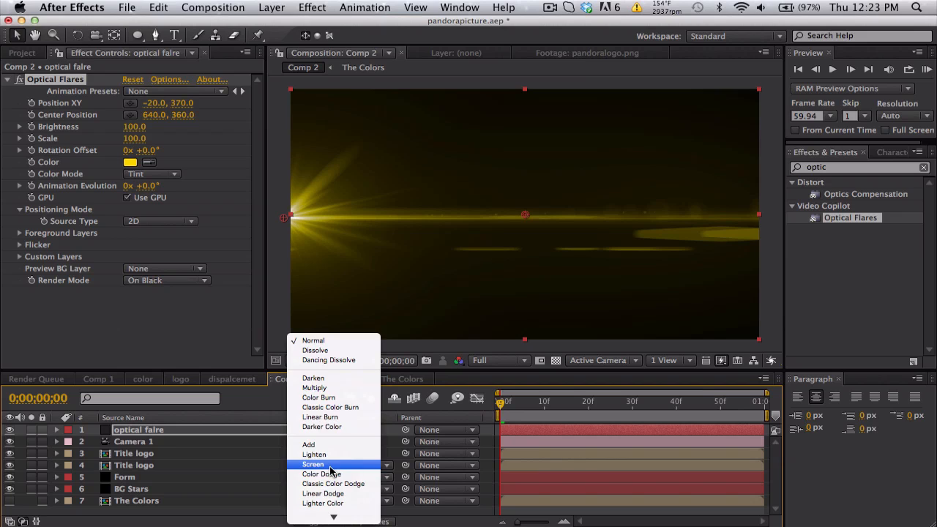
pyautogui.click(330, 468)
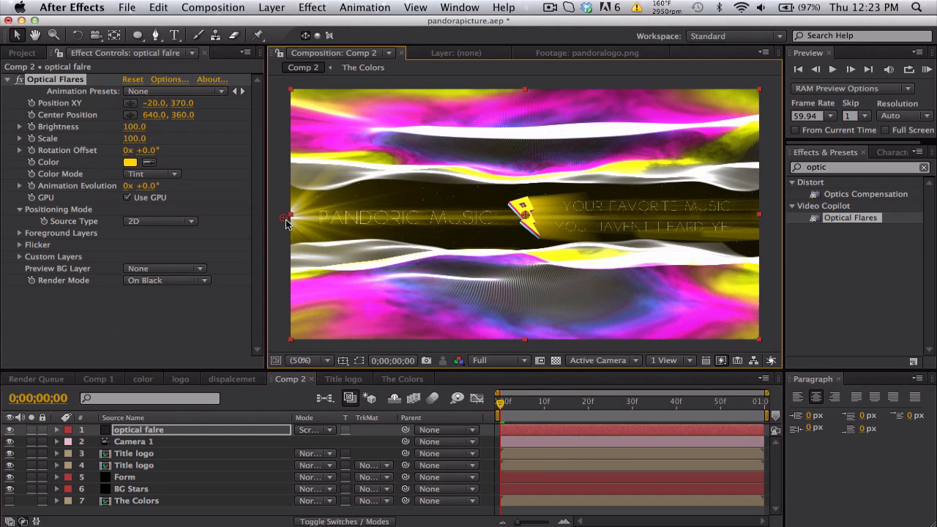
pyautogui.moveTo(293, 220); pyautogui.dragTo(272, 224)
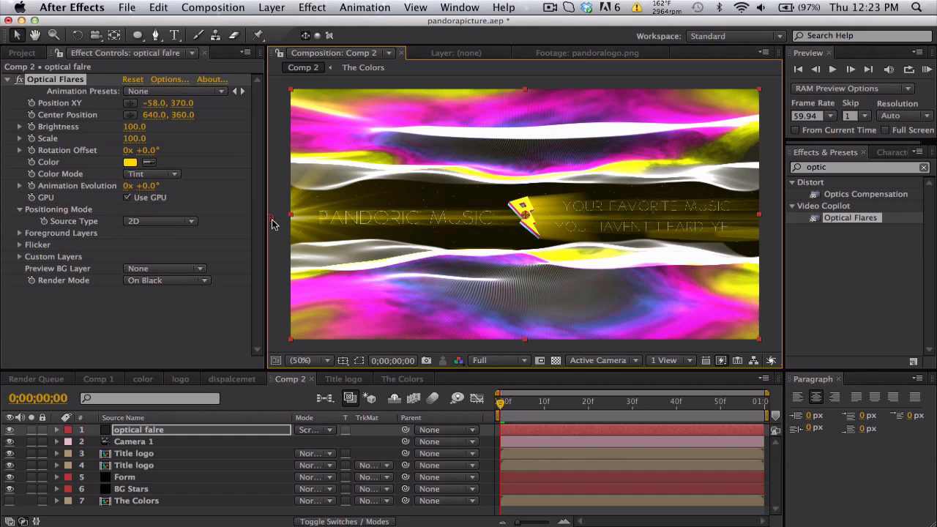
# Set the flare's Brightness to 50 and compare the composition with the reference YouTube video in Chrome.
pyautogui.click(134, 126)
pyautogui.write('50')
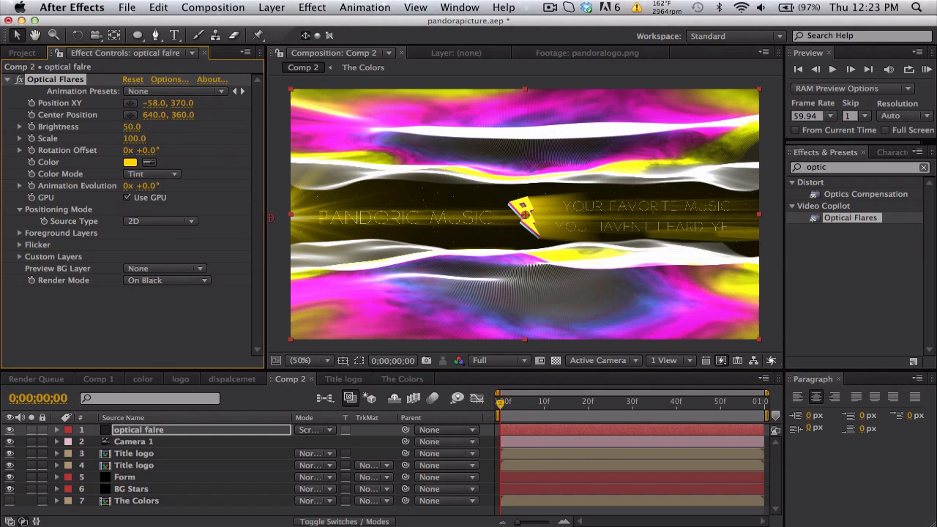
pyautogui.press('Return')
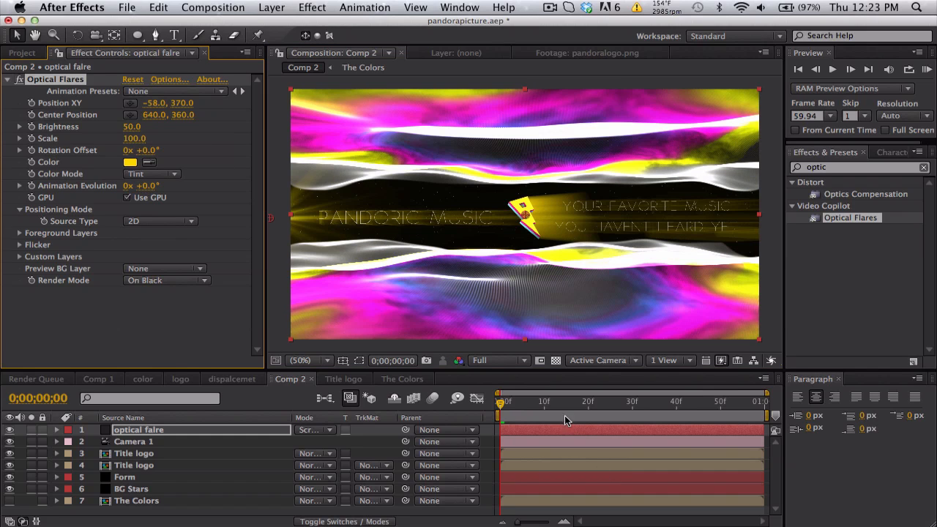
pyautogui.hotkey('ctrl', 'Left')
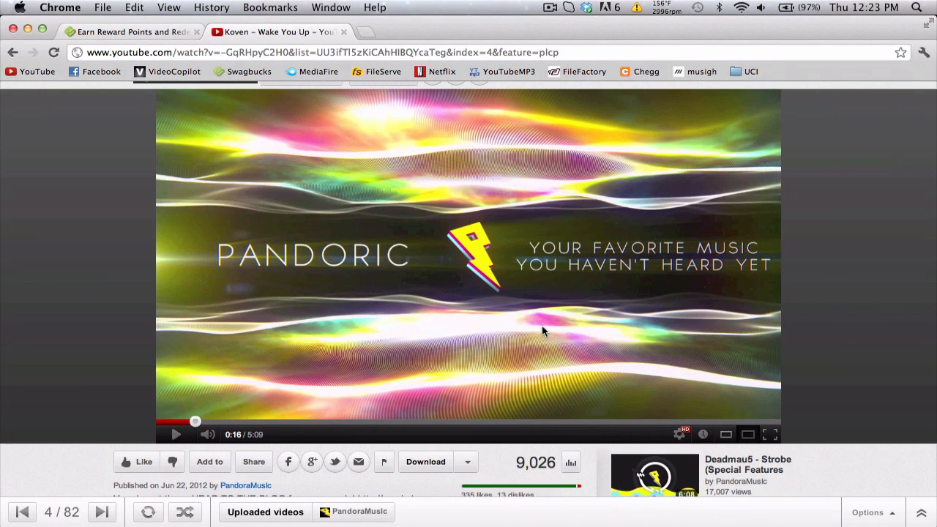
pyautogui.hotkey('ctrl', 'Right')
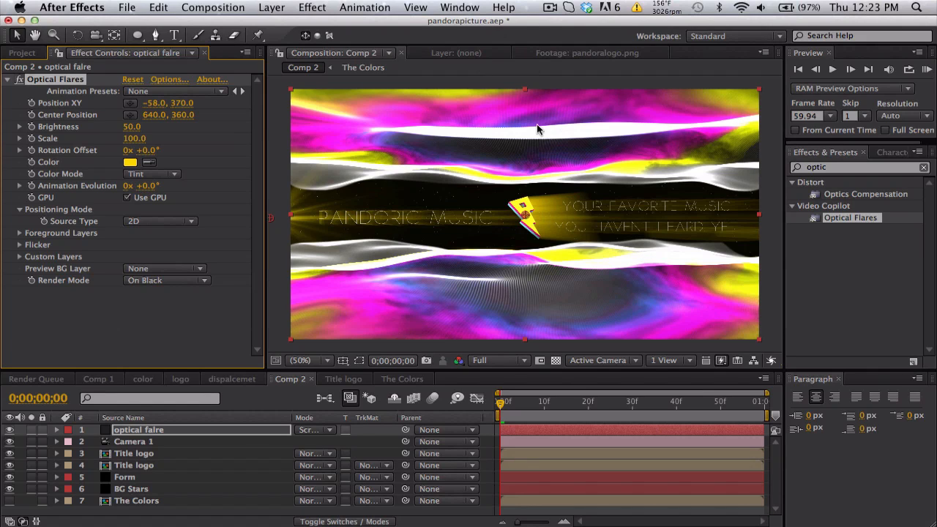
# Scale the blue-tinted Black Solid 6 layer in The Colors to 23% and return to Comp 2.
pyautogui.click(416, 379)
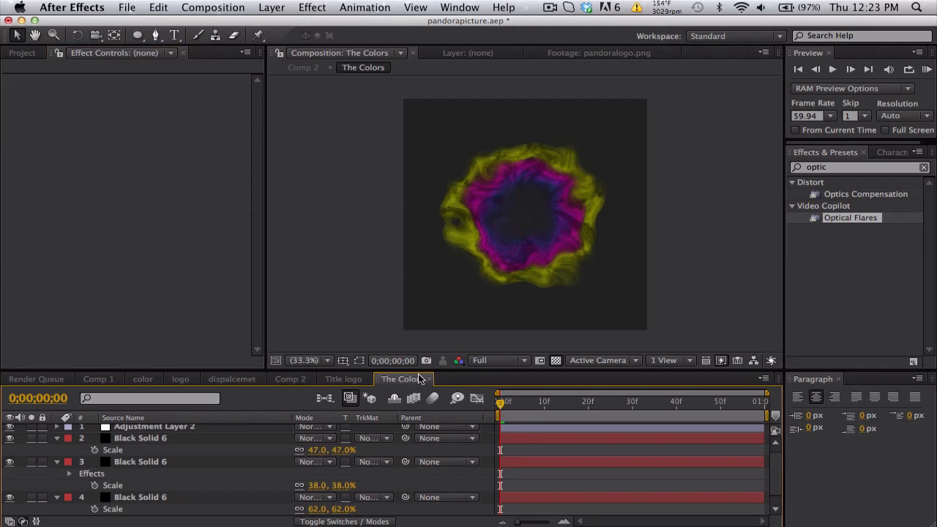
pyautogui.click(164, 464)
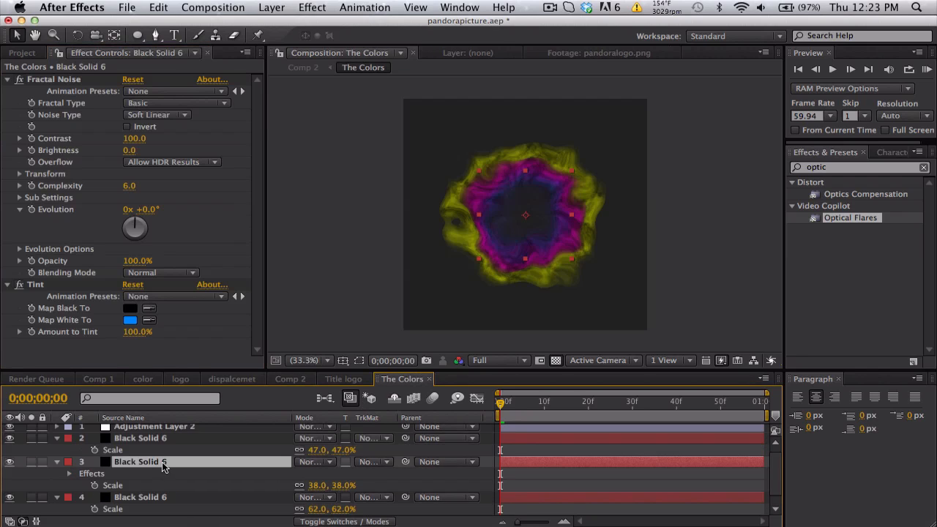
pyautogui.press('s')
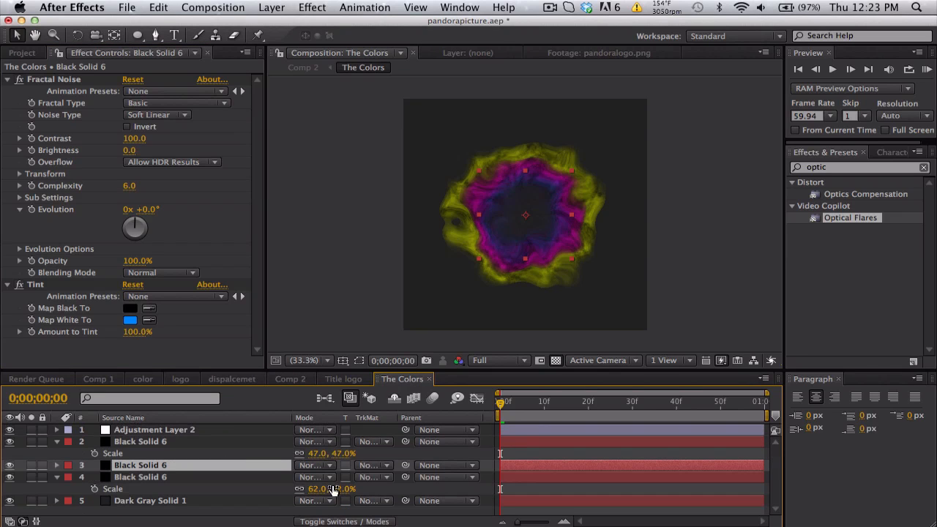
pyautogui.moveTo(344, 480); pyautogui.dragTo(333, 476)
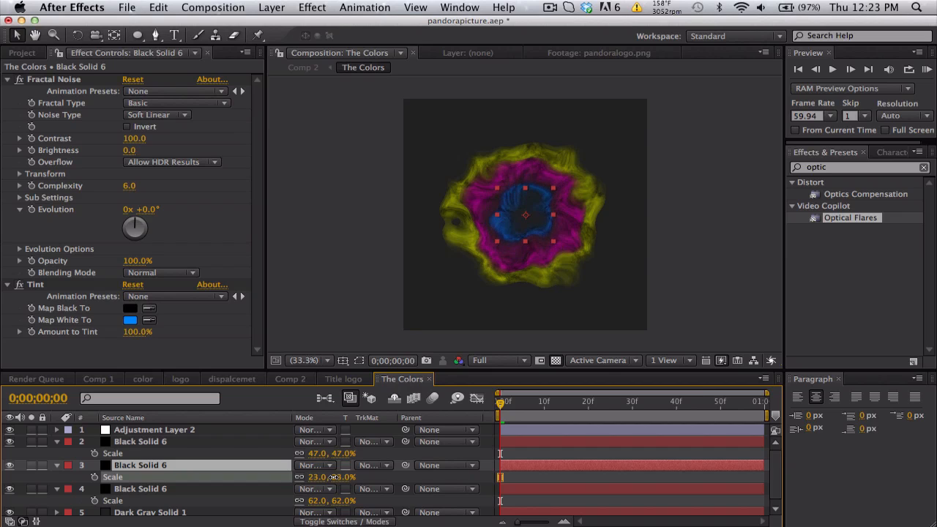
pyautogui.click(290, 380)
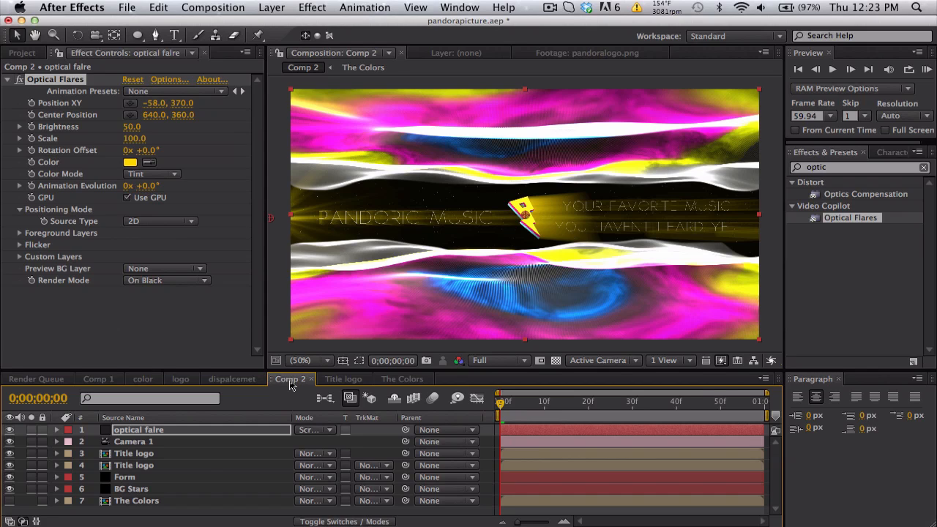
# Select The Colors layer in Comp 2 and compare the composition with the reference YouTube video in Chrome.
pyautogui.click(214, 501)
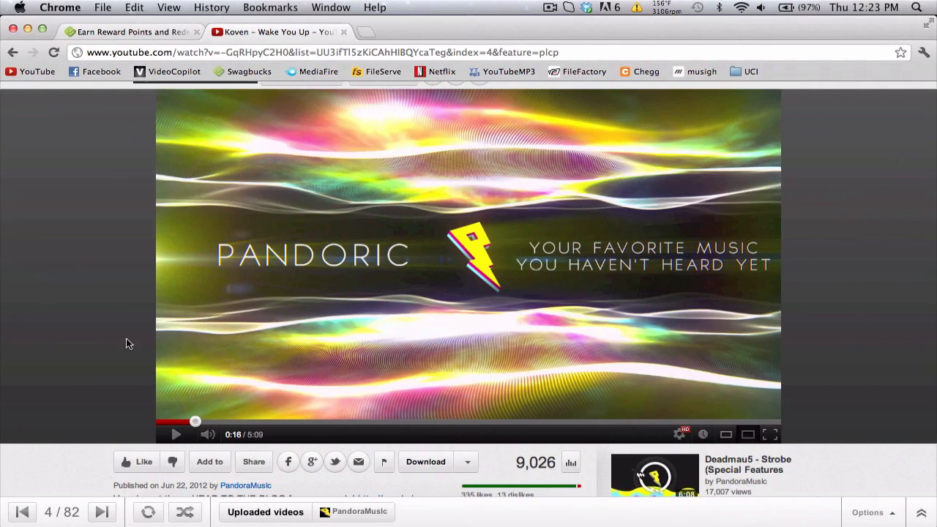
pyautogui.hotkey('ctrl', 'Left')
pyautogui.hotkey('ctrl', 'Right')
# Load facebook.com in a new Chrome tab and open the Wall Photos album from the account's own profile.
pyautogui.click(370, 33)
pyautogui.write('fa')
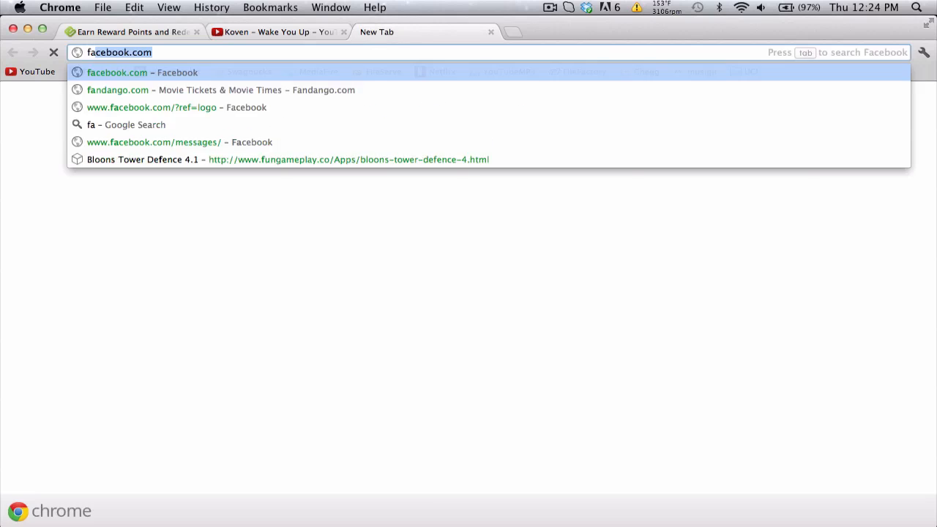
pyautogui.press('Return')
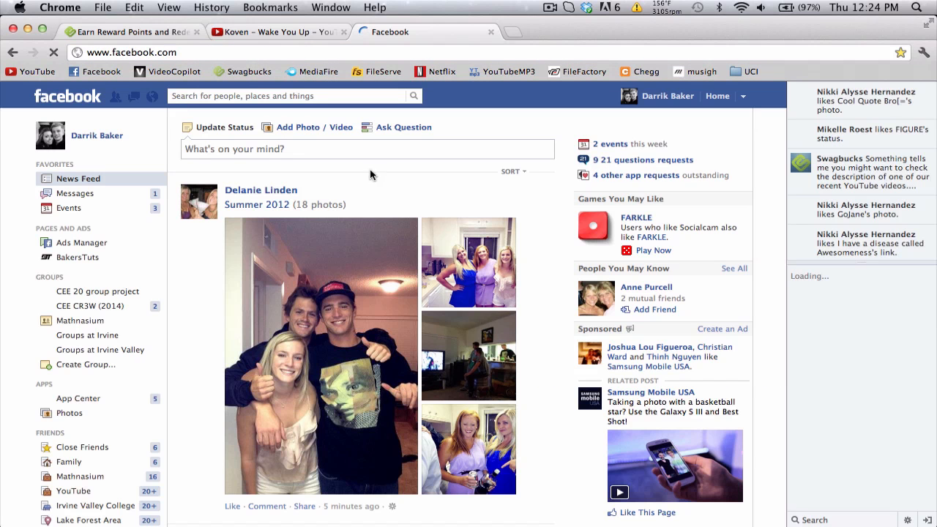
pyautogui.click(102, 137)
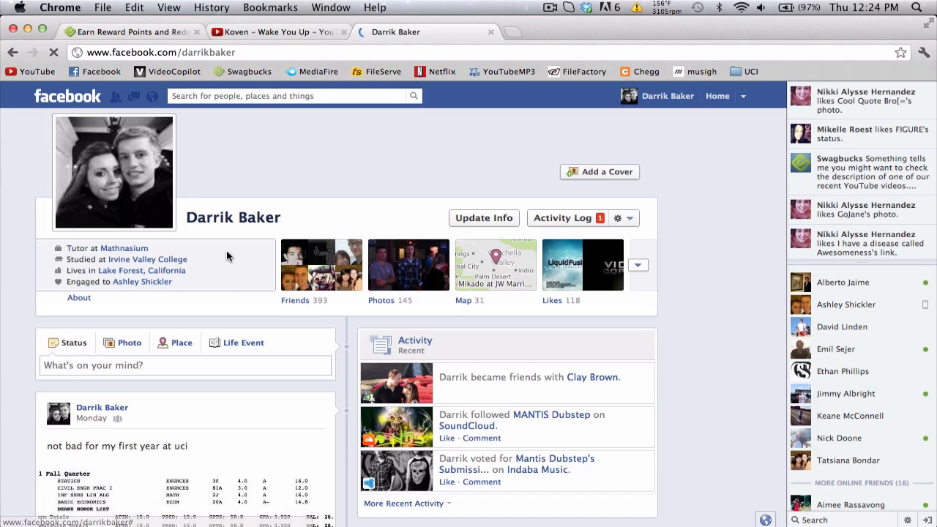
pyautogui.scroll(-3, 226, 250)
pyautogui.scroll(2, 226, 251)
pyautogui.click(388, 235)
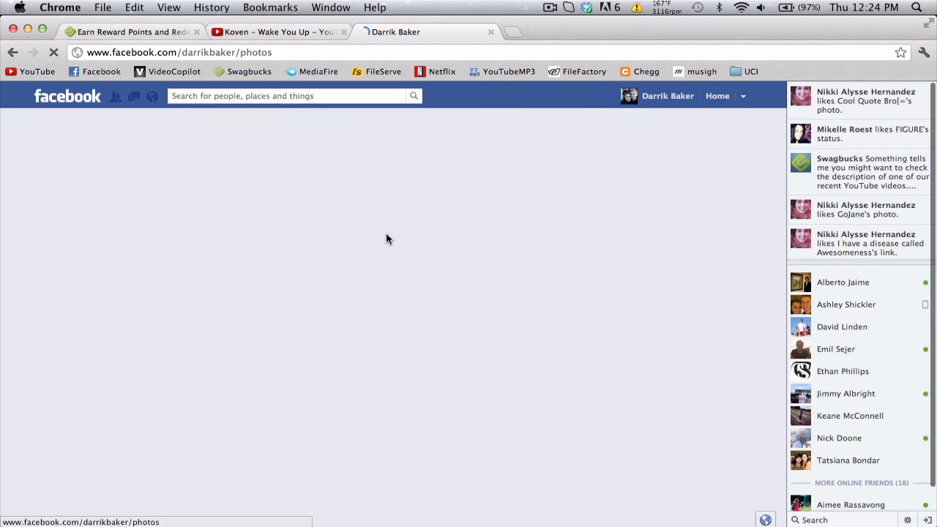
pyautogui.click(125, 243)
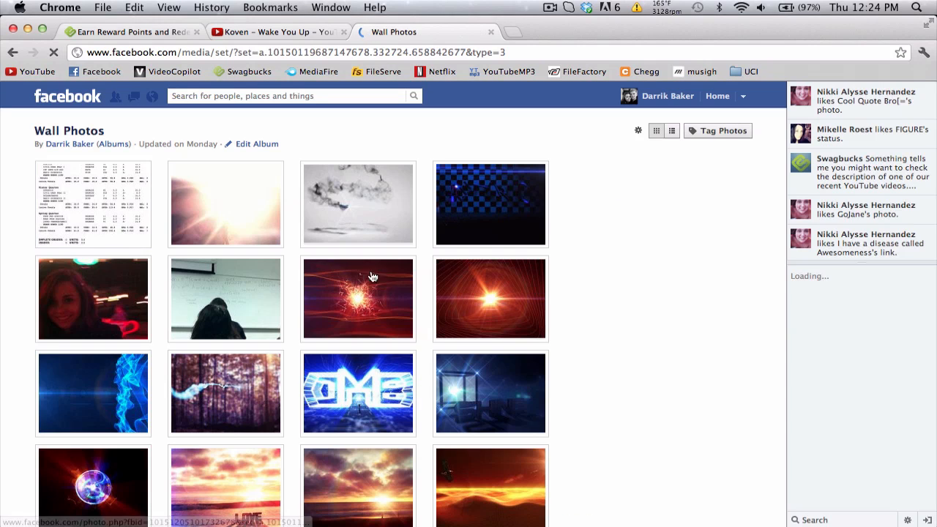
# Browse the album's artwork from the red particle-grid image to the glowing orb, close the photo viewer and switch back to After Effects.
pyautogui.click(371, 291)
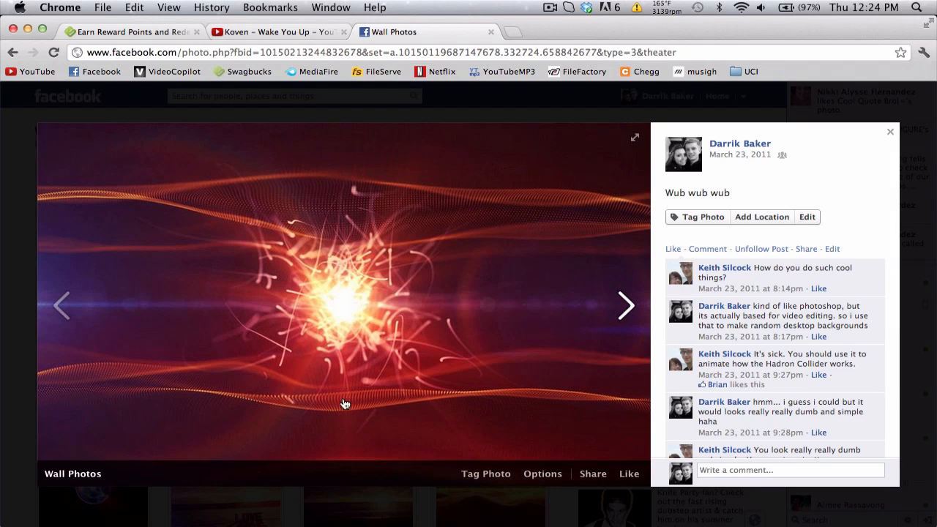
pyautogui.click(631, 302)
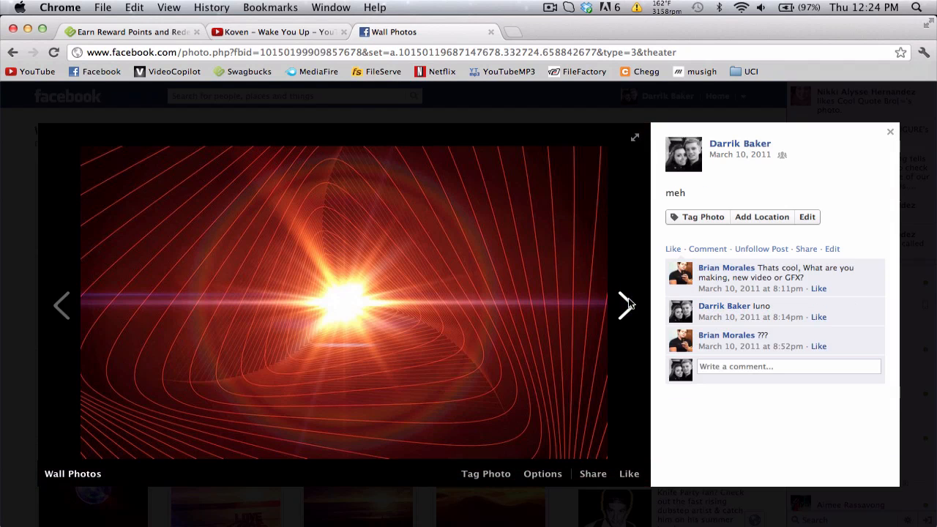
pyautogui.click(626, 303)
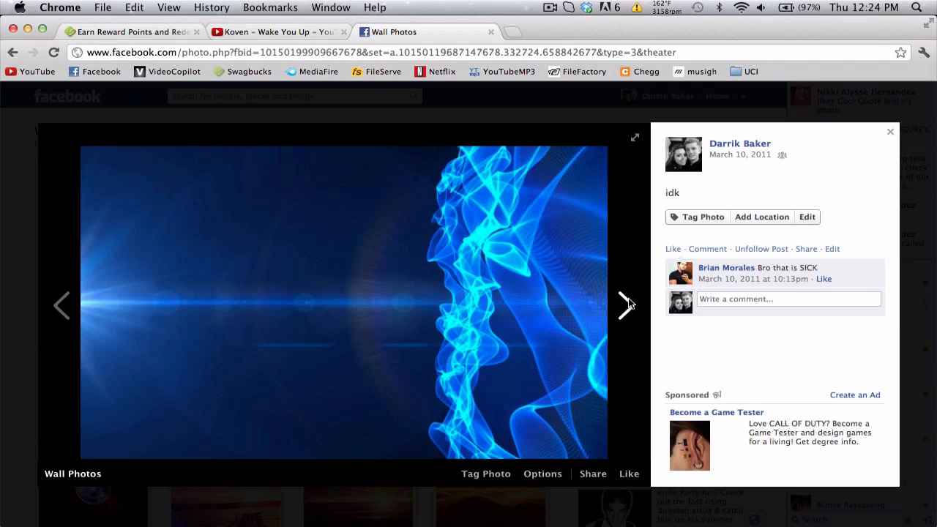
pyautogui.click(628, 302)
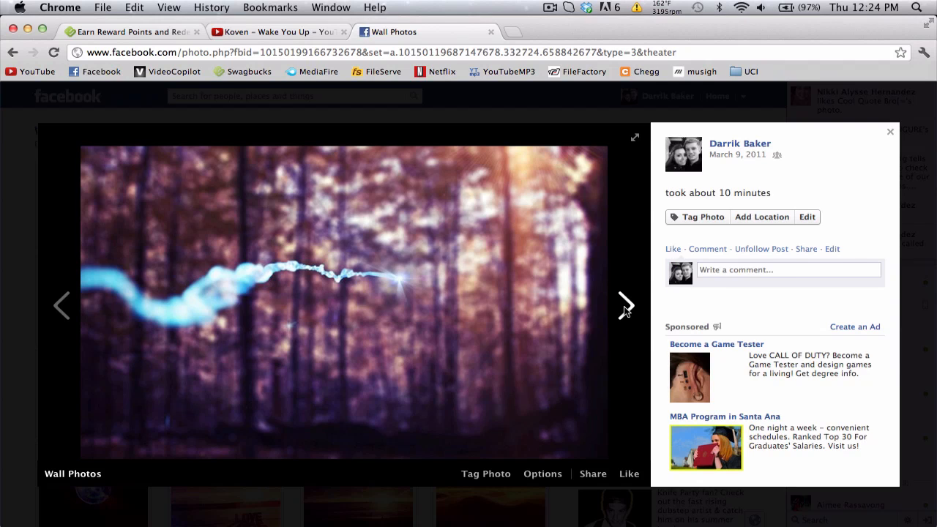
pyautogui.click(624, 306)
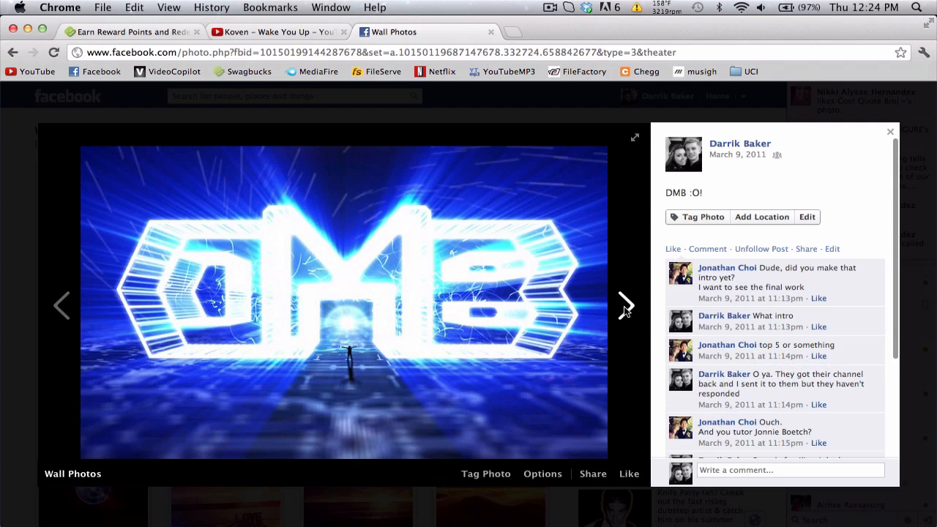
pyautogui.click(624, 307)
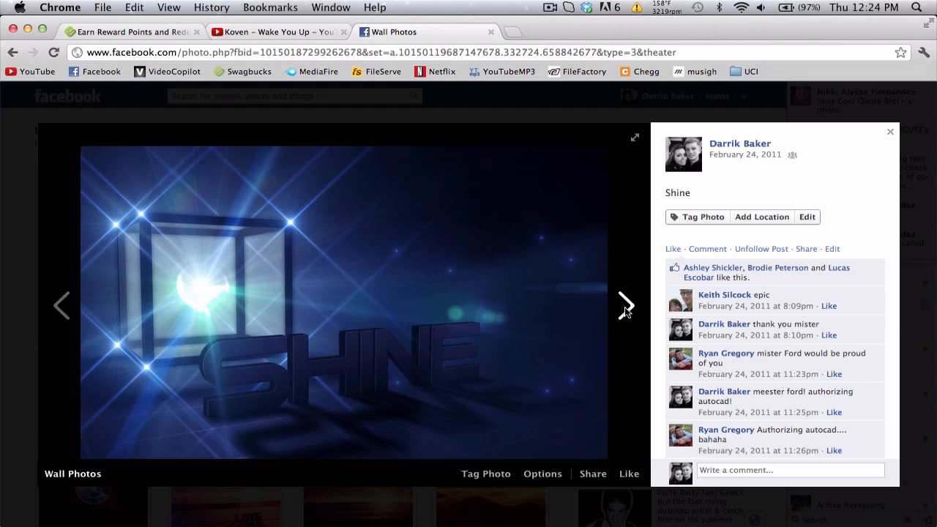
pyautogui.click(625, 307)
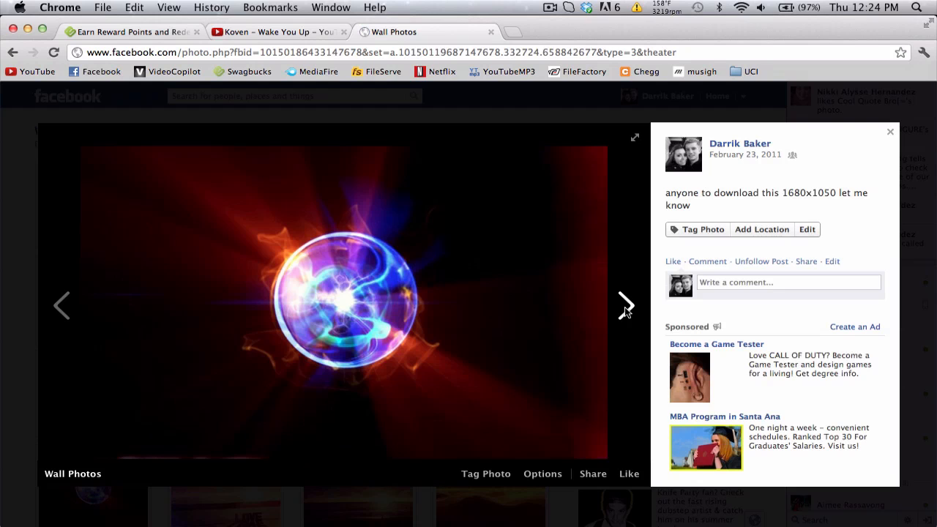
pyautogui.click(890, 132)
pyautogui.hotkey('ctrl', 'Right')
pyautogui.hotkey('ctrl', 'Right')
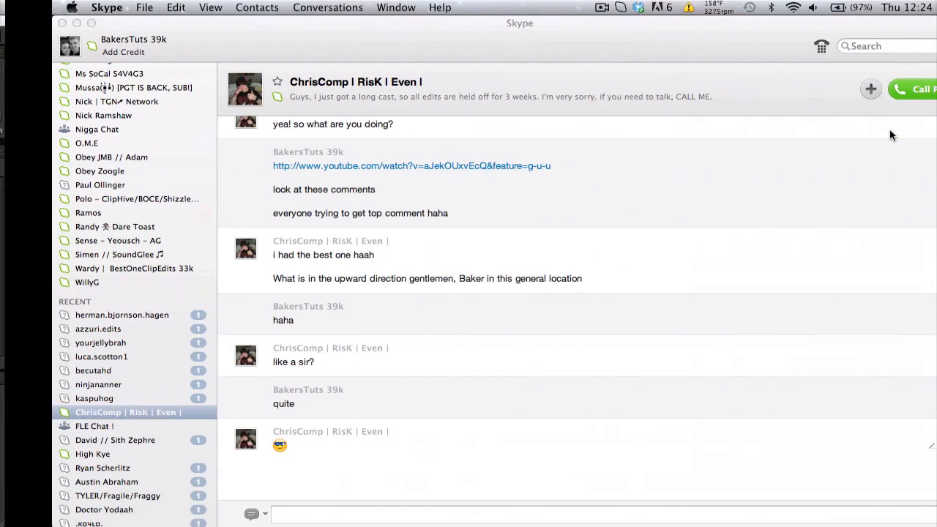
pyautogui.hotkey('ctrl', 'Left')
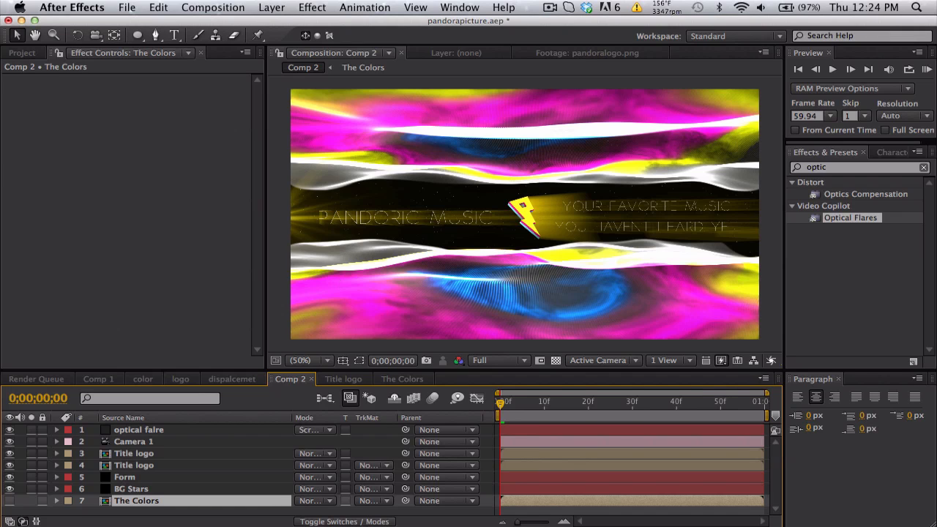
# Weaken the yellow light rays on the lower Title logo layer by moving its Levels Alpha midtone point toward white.
pyautogui.click(134, 465)
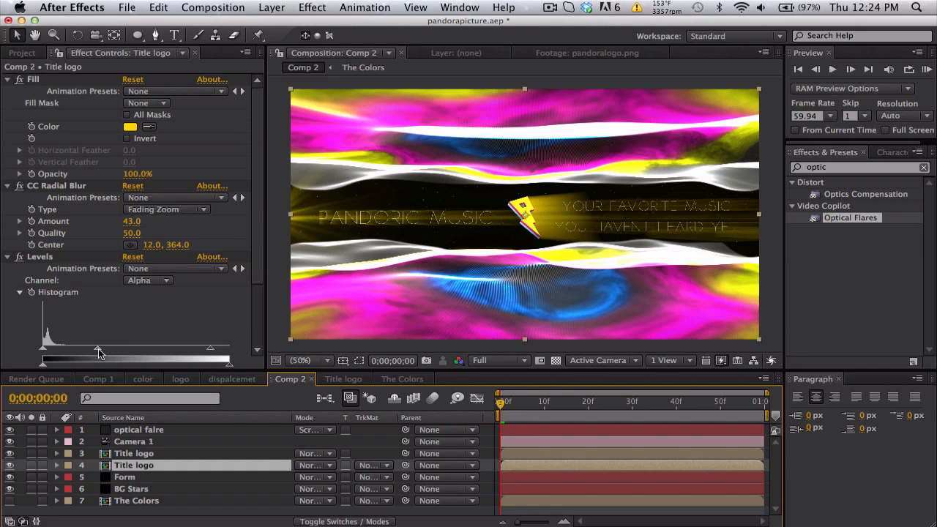
pyautogui.moveTo(98, 350); pyautogui.dragTo(139, 352)
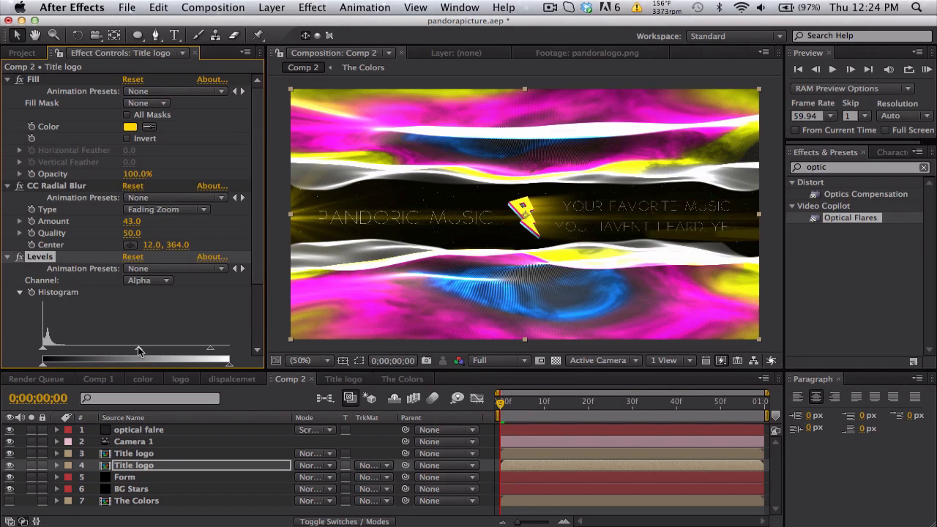